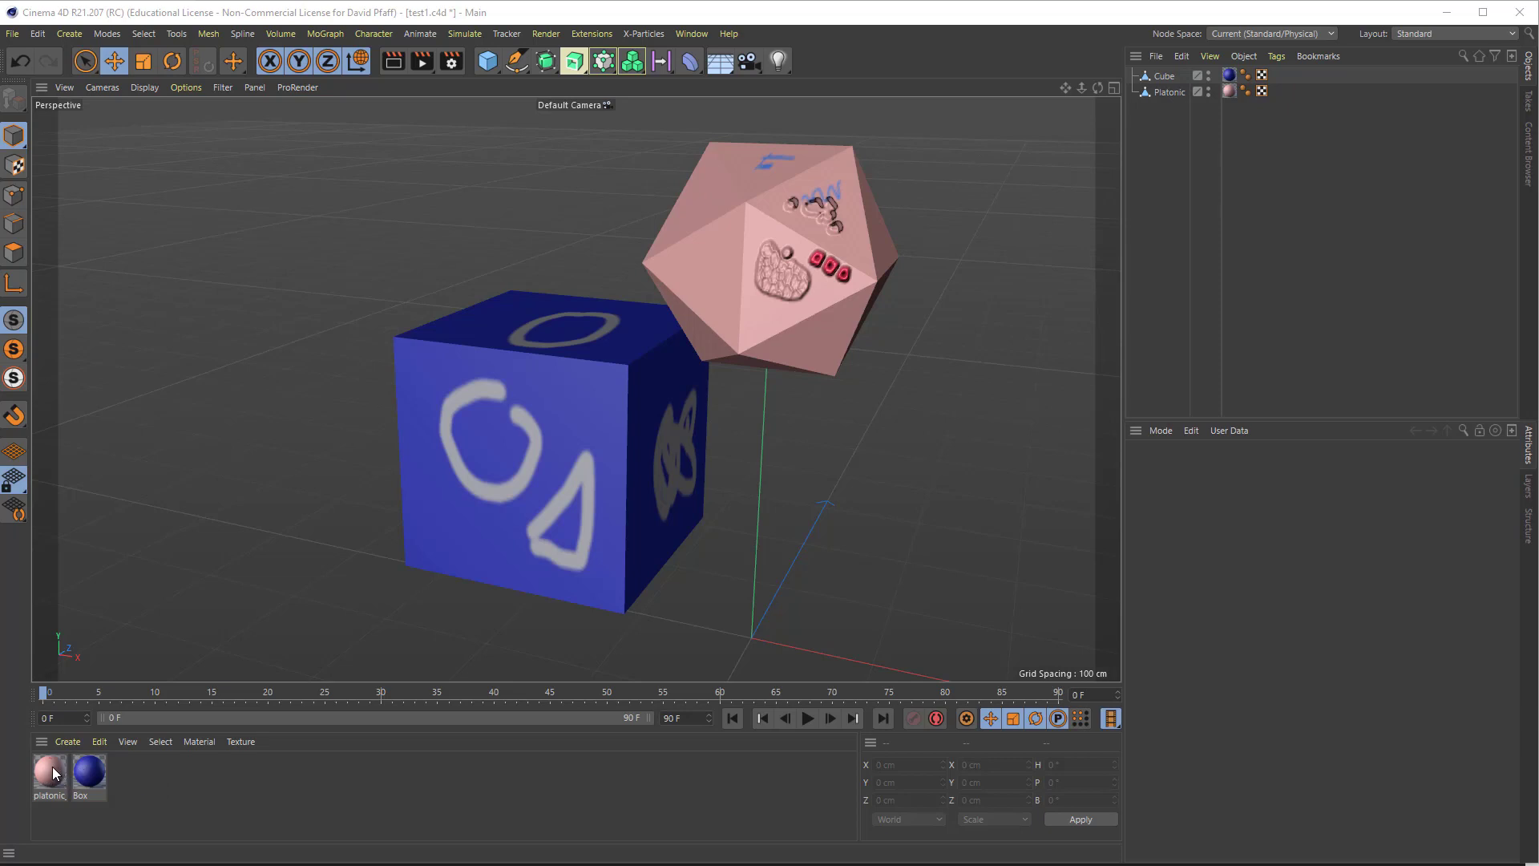
Show the pink platonic material's attributes from its swatch in the Material Manager
left_click(51, 766)
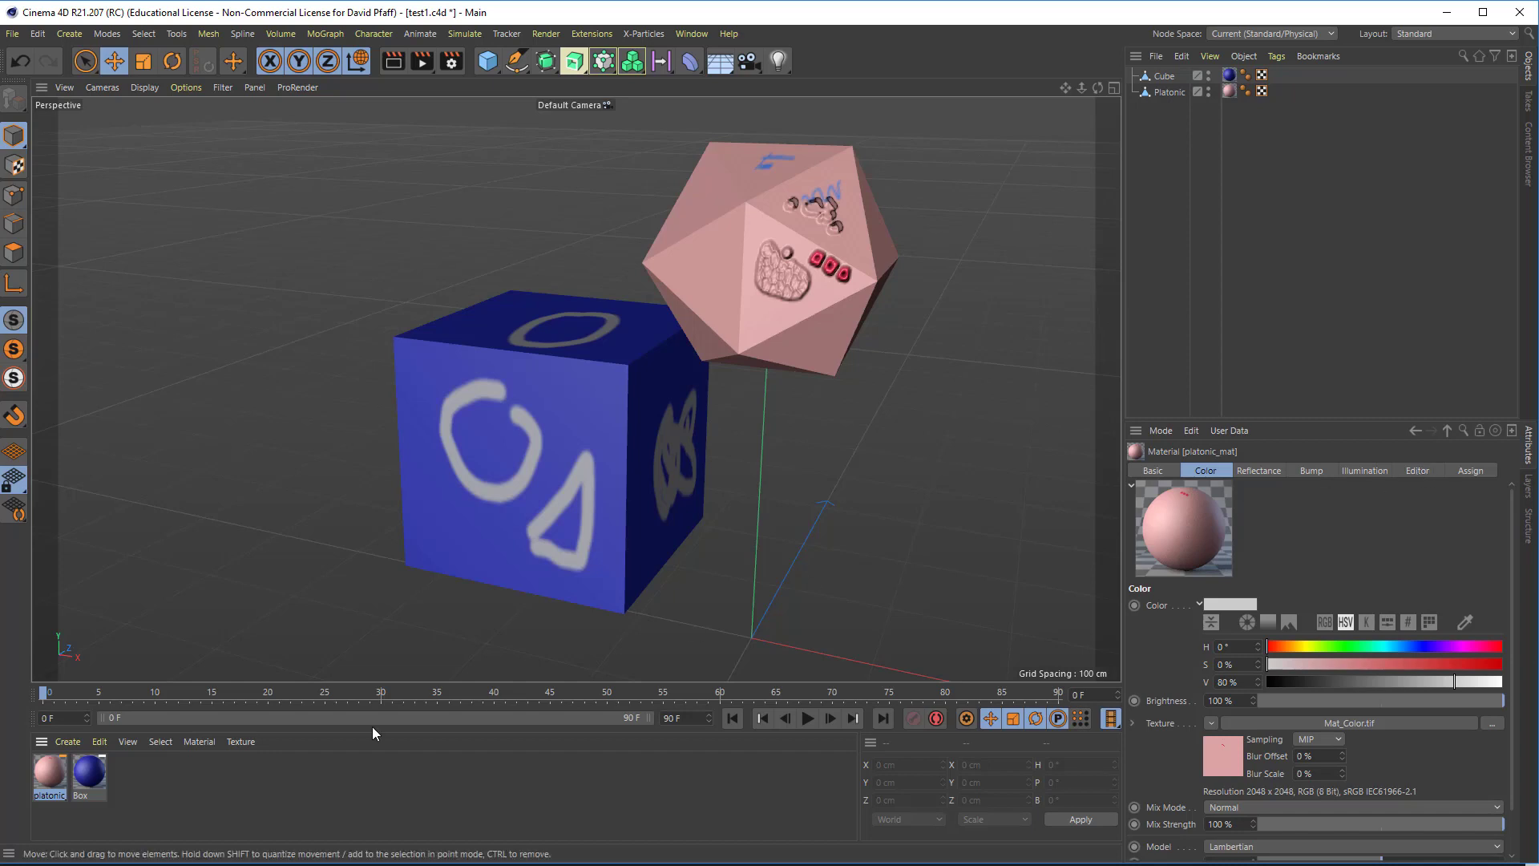
Set the platonic material's Editor Texture Preview Size to 2048x2048 (16 MB)
left_click(89, 771)
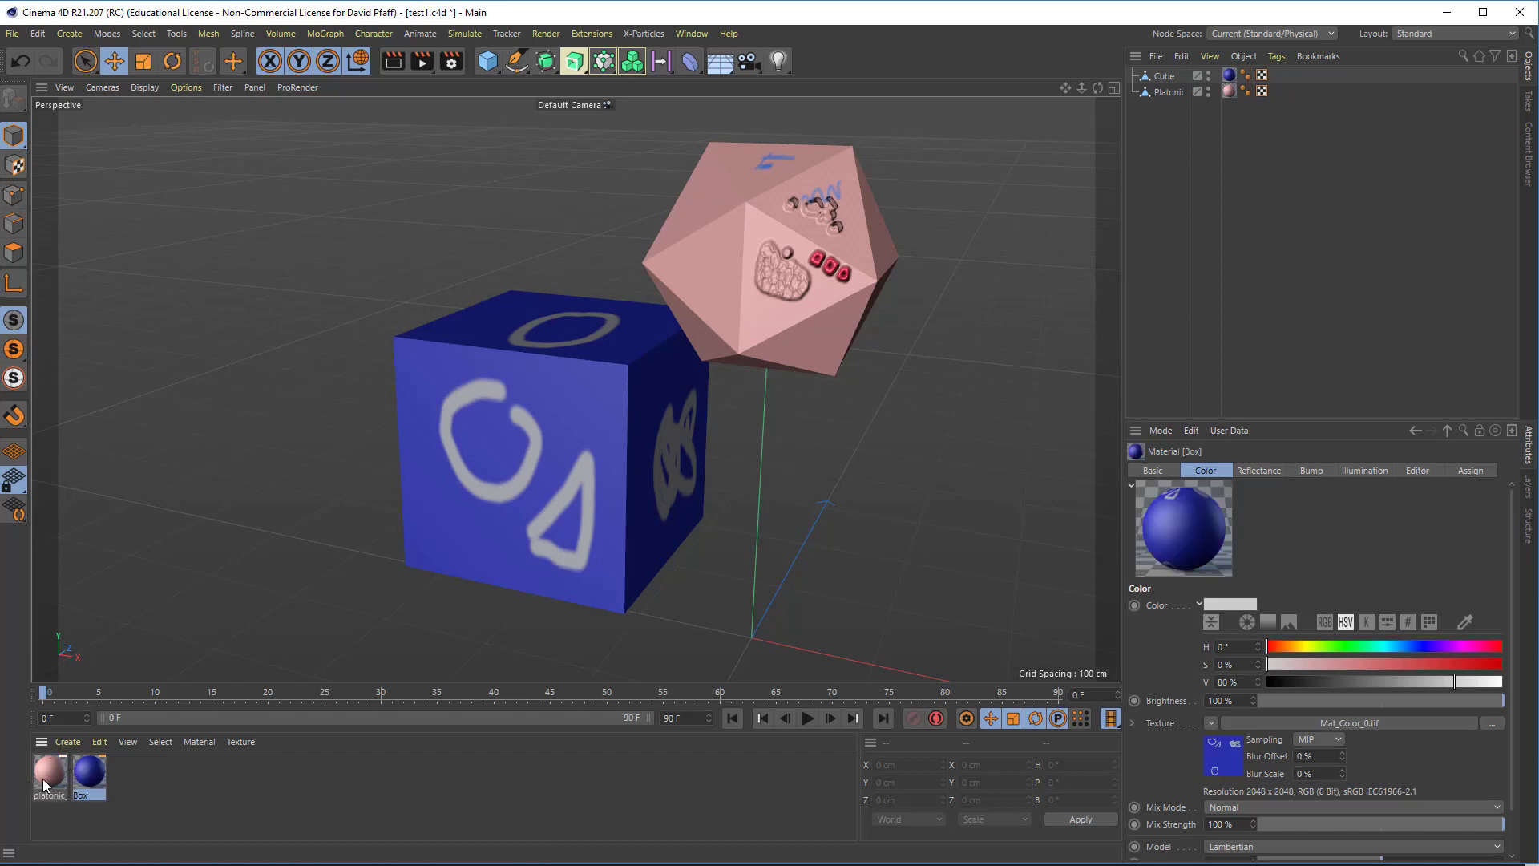
left_click(44, 775)
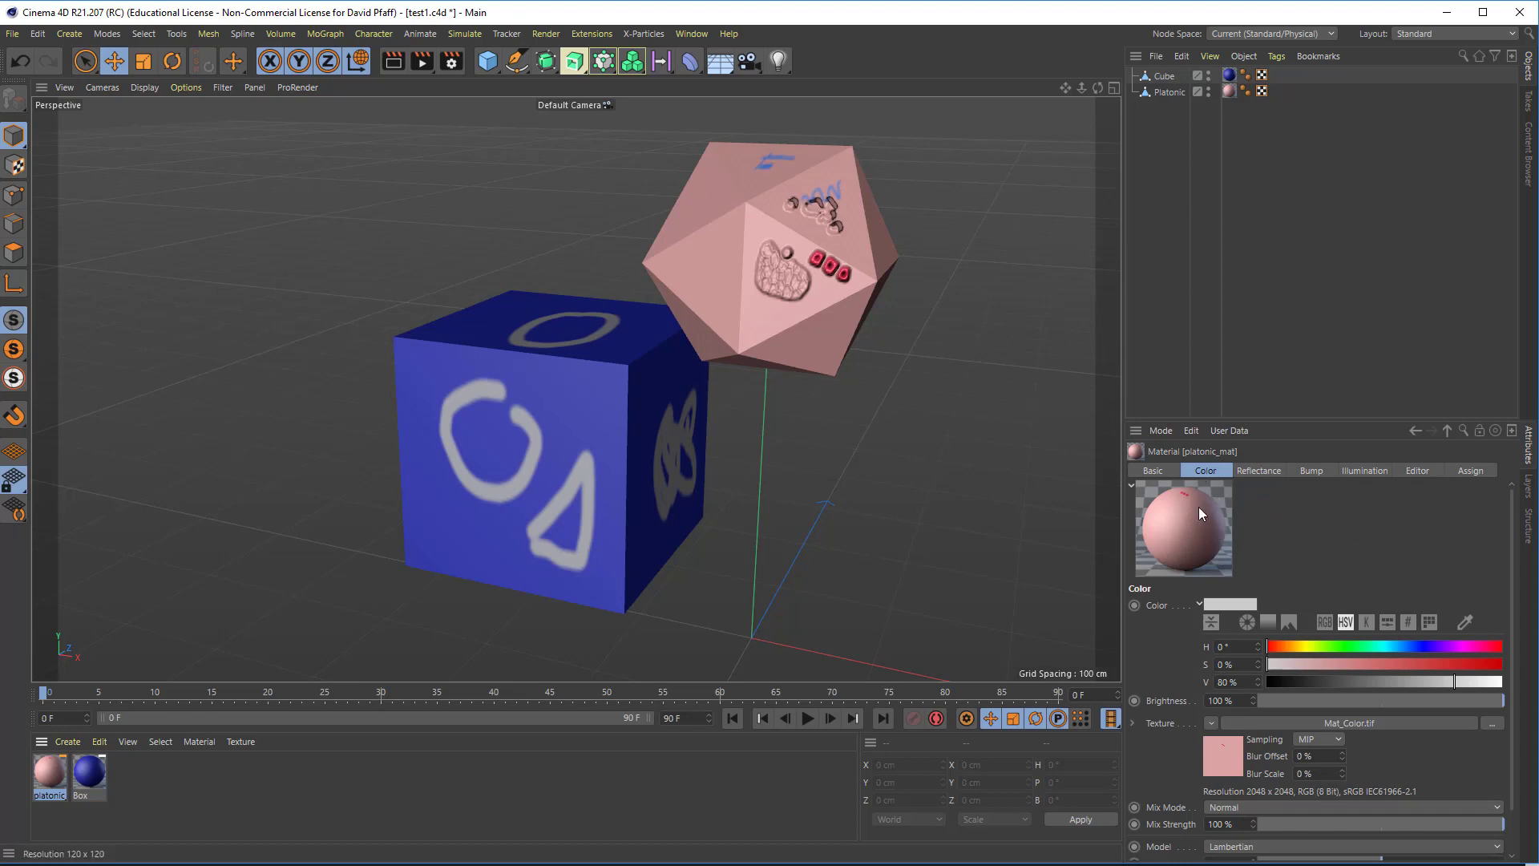
left_click(1414, 471)
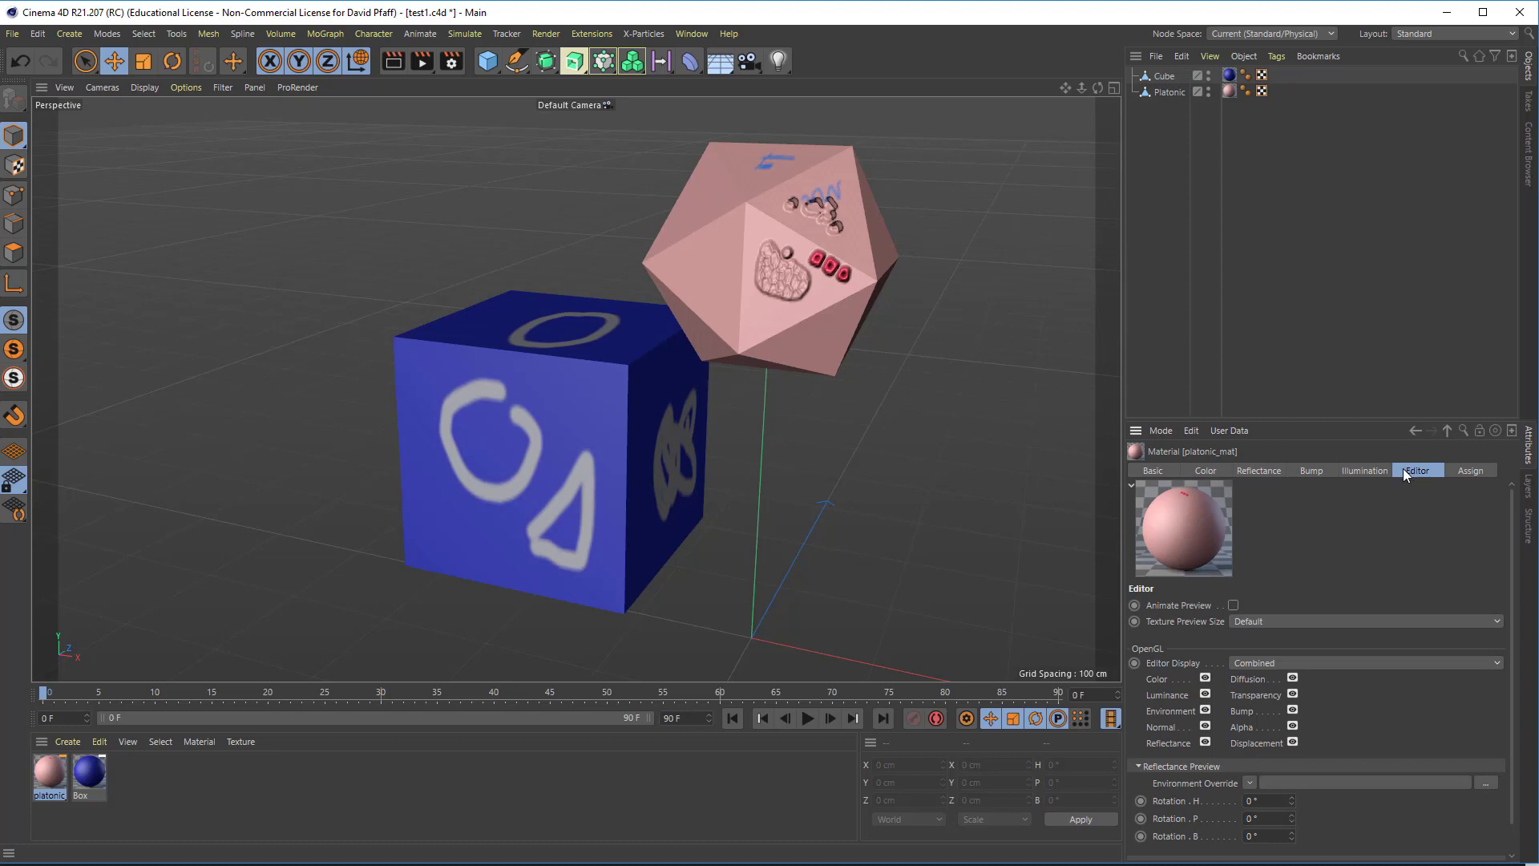
left_click(1277, 623)
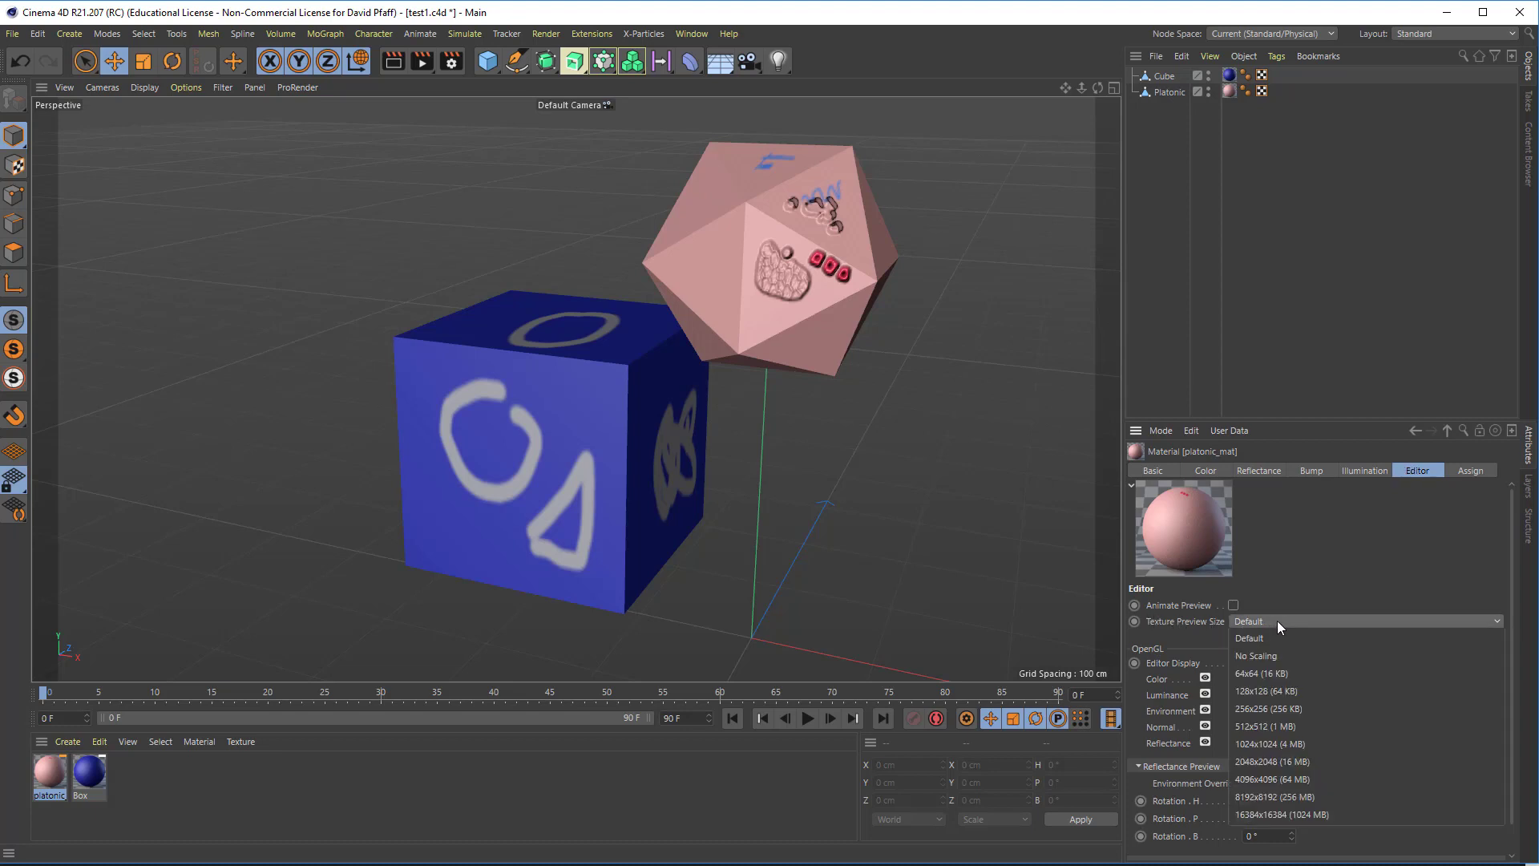
left_click(1264, 761)
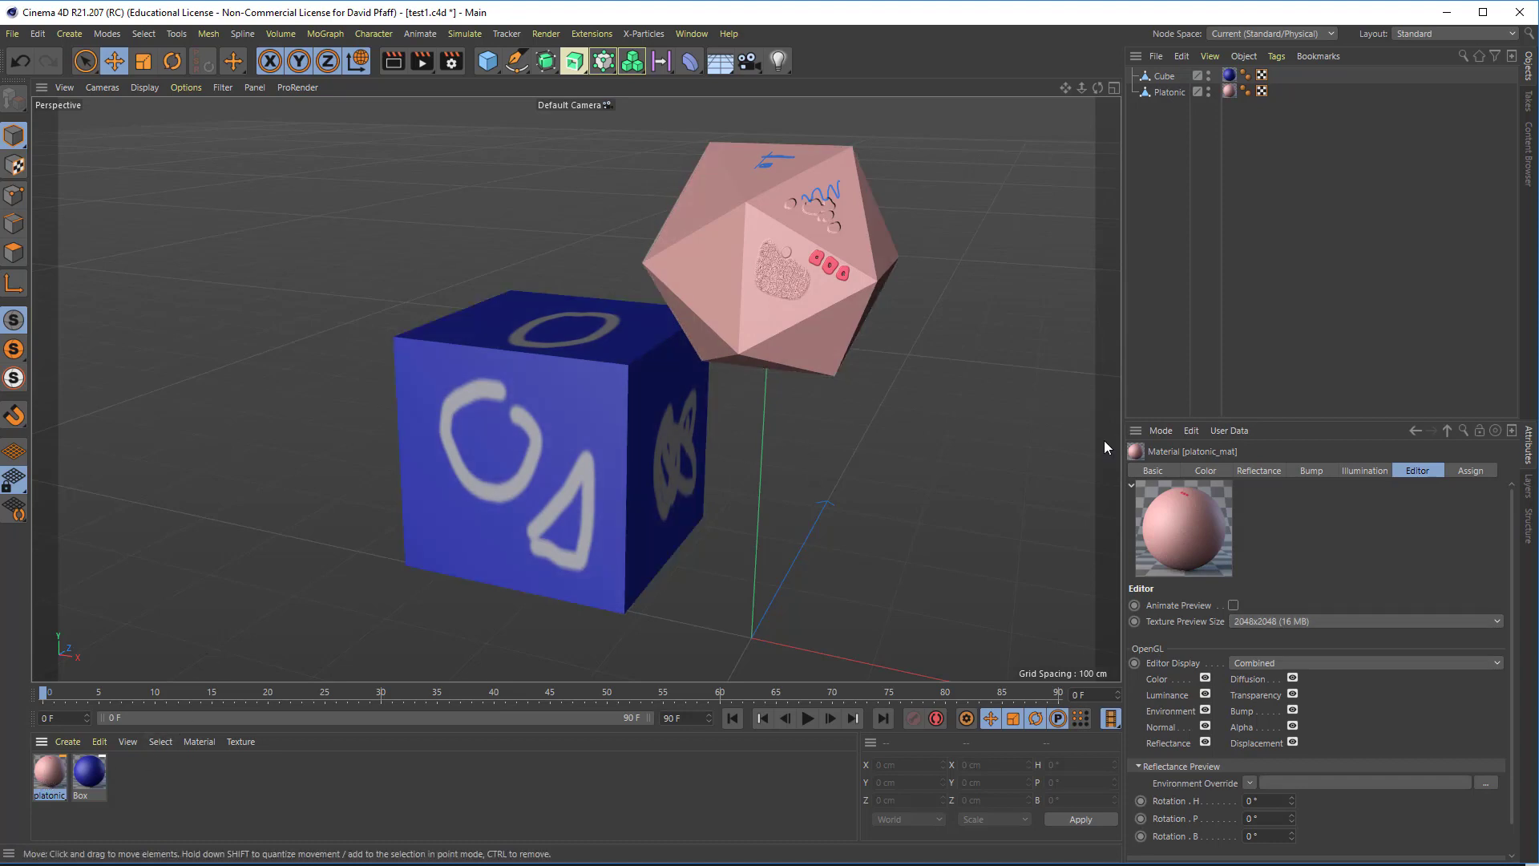
Open the Color channel's Mat_Color.tif bitmap shader and use Locate Image to show its folder
left_click(1192, 470)
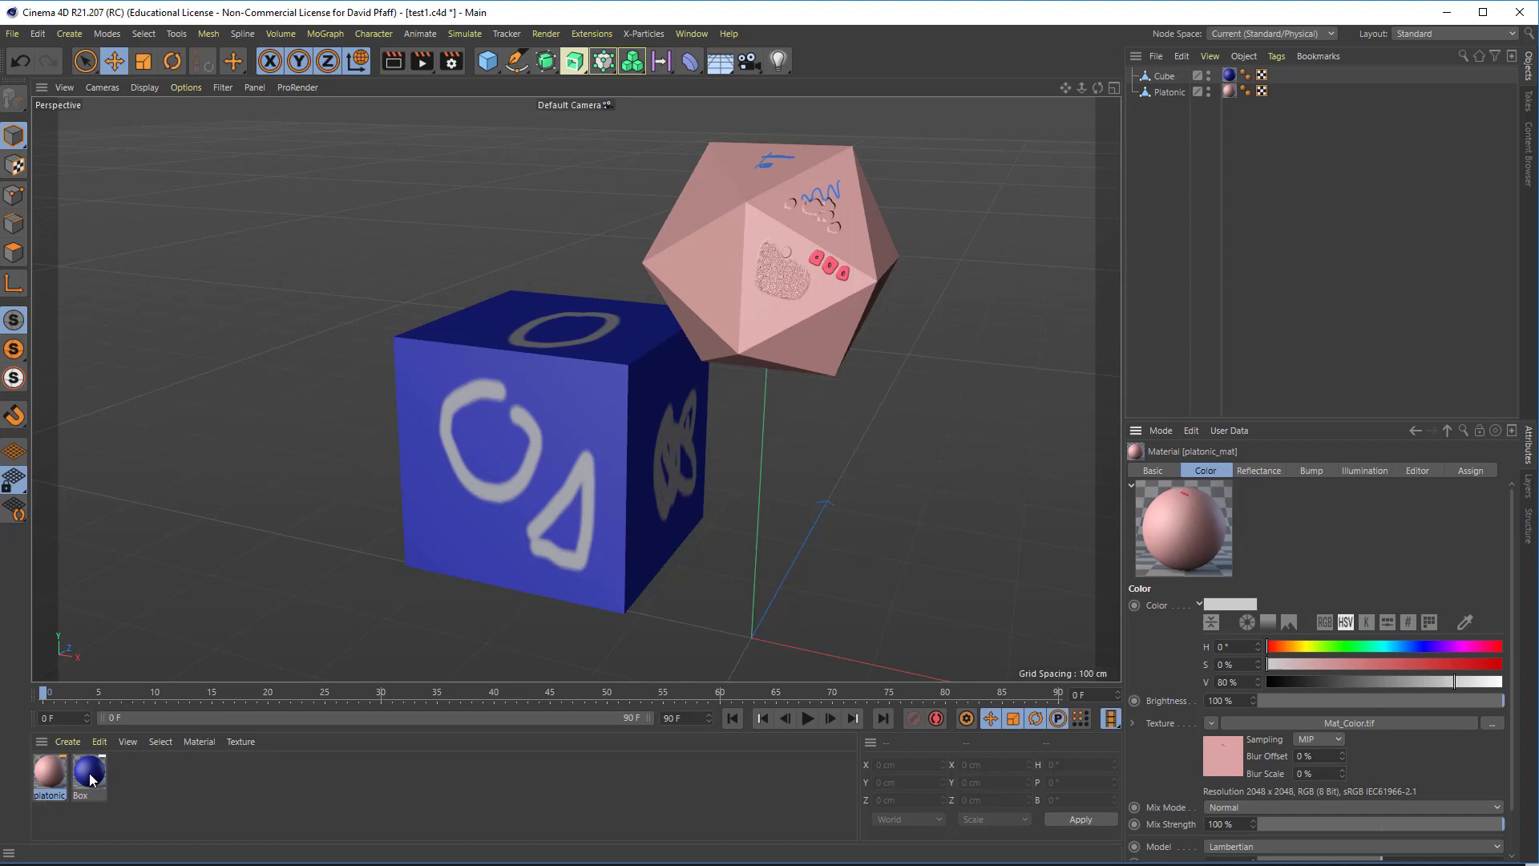
left_click_drag(91, 776, 1435, 563)
left_click(1210, 724)
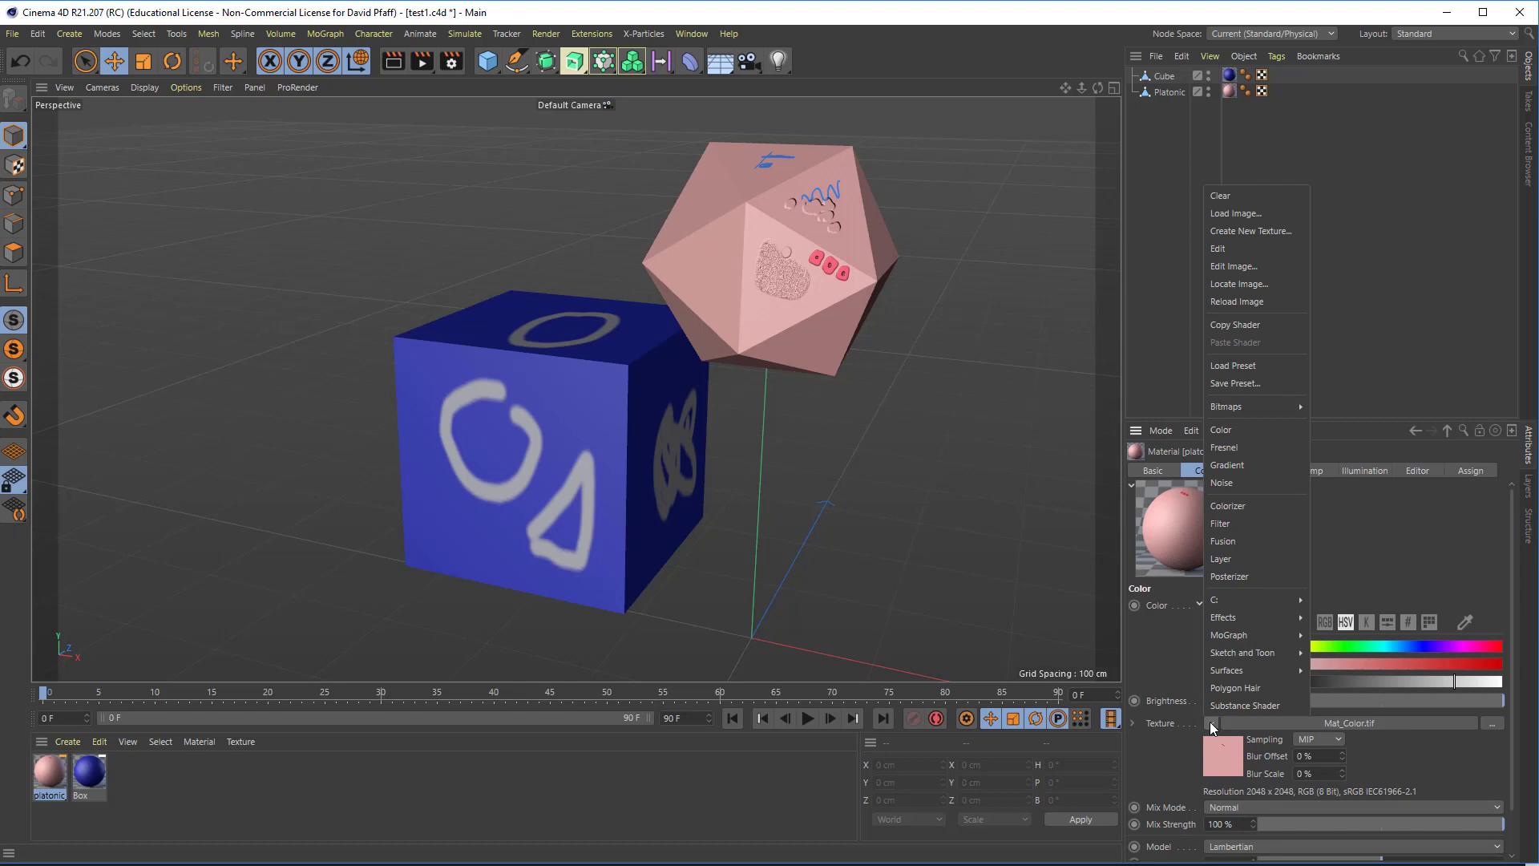
left_click(1212, 725)
left_click(1294, 722)
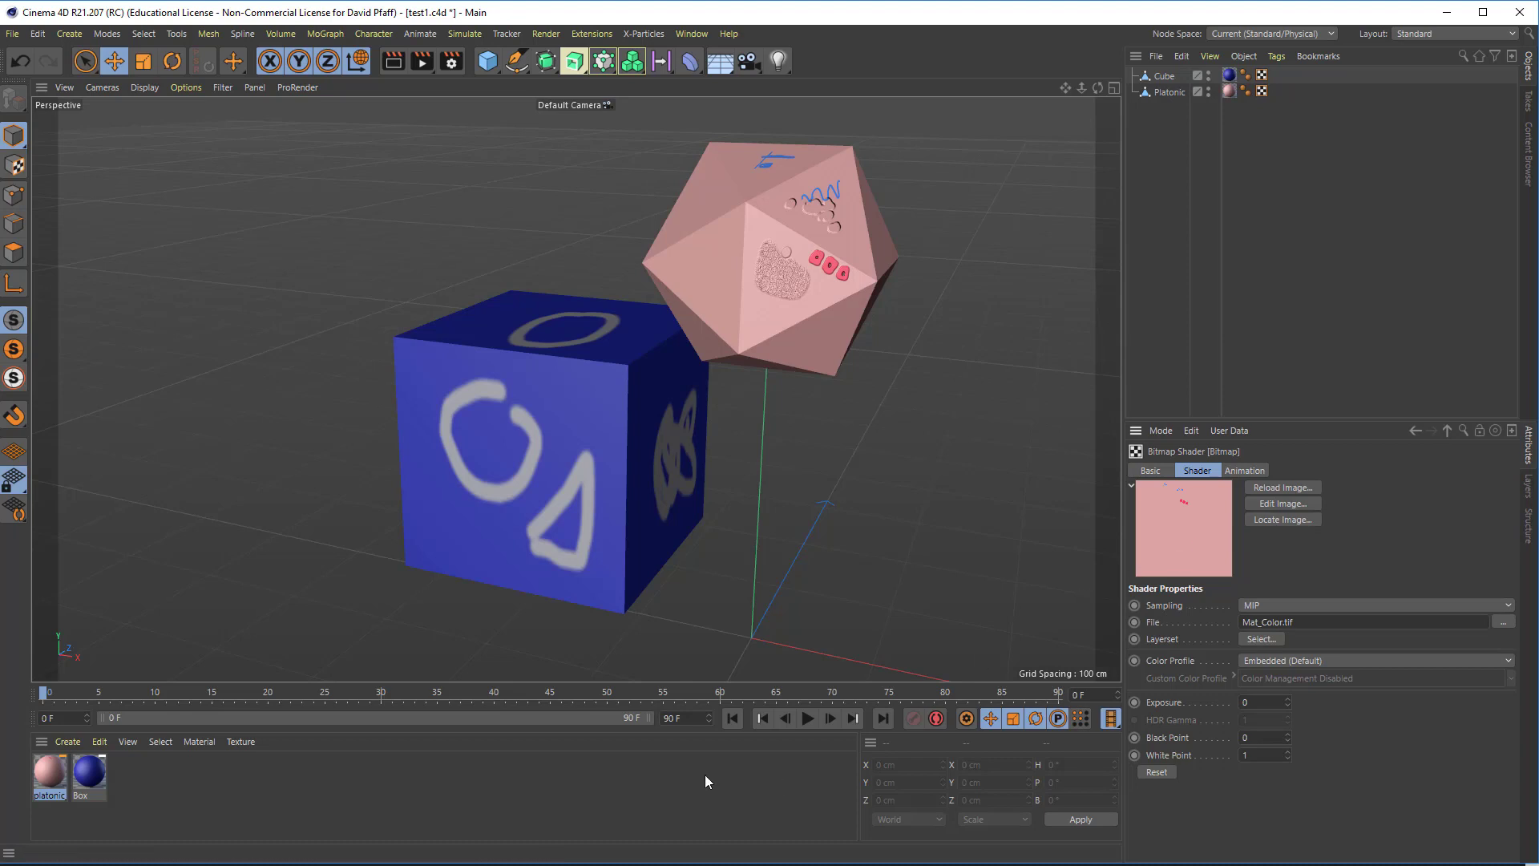
left_click(49, 774)
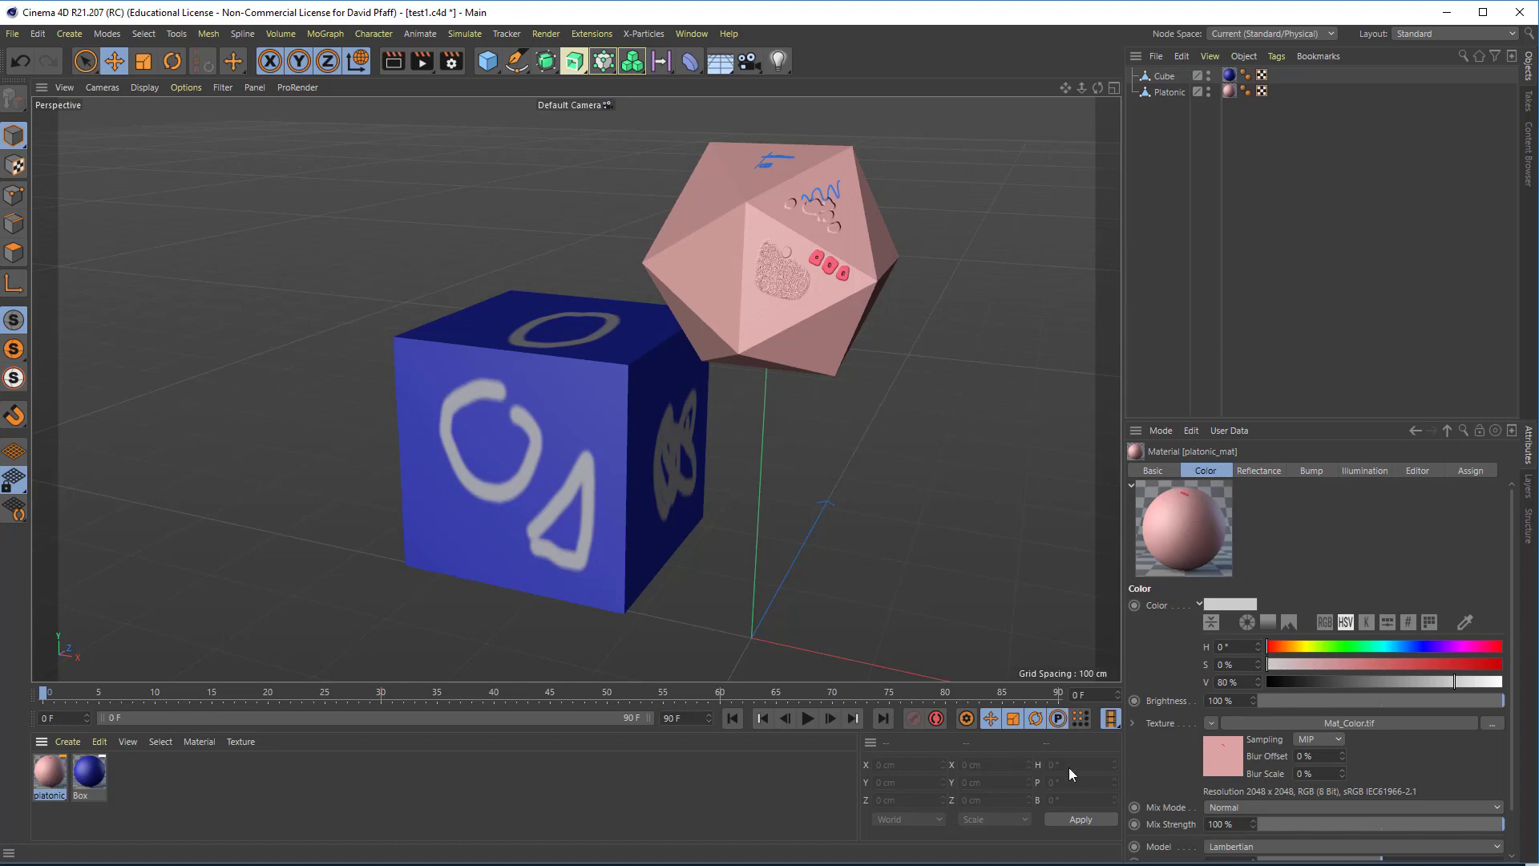
left_click(1222, 760)
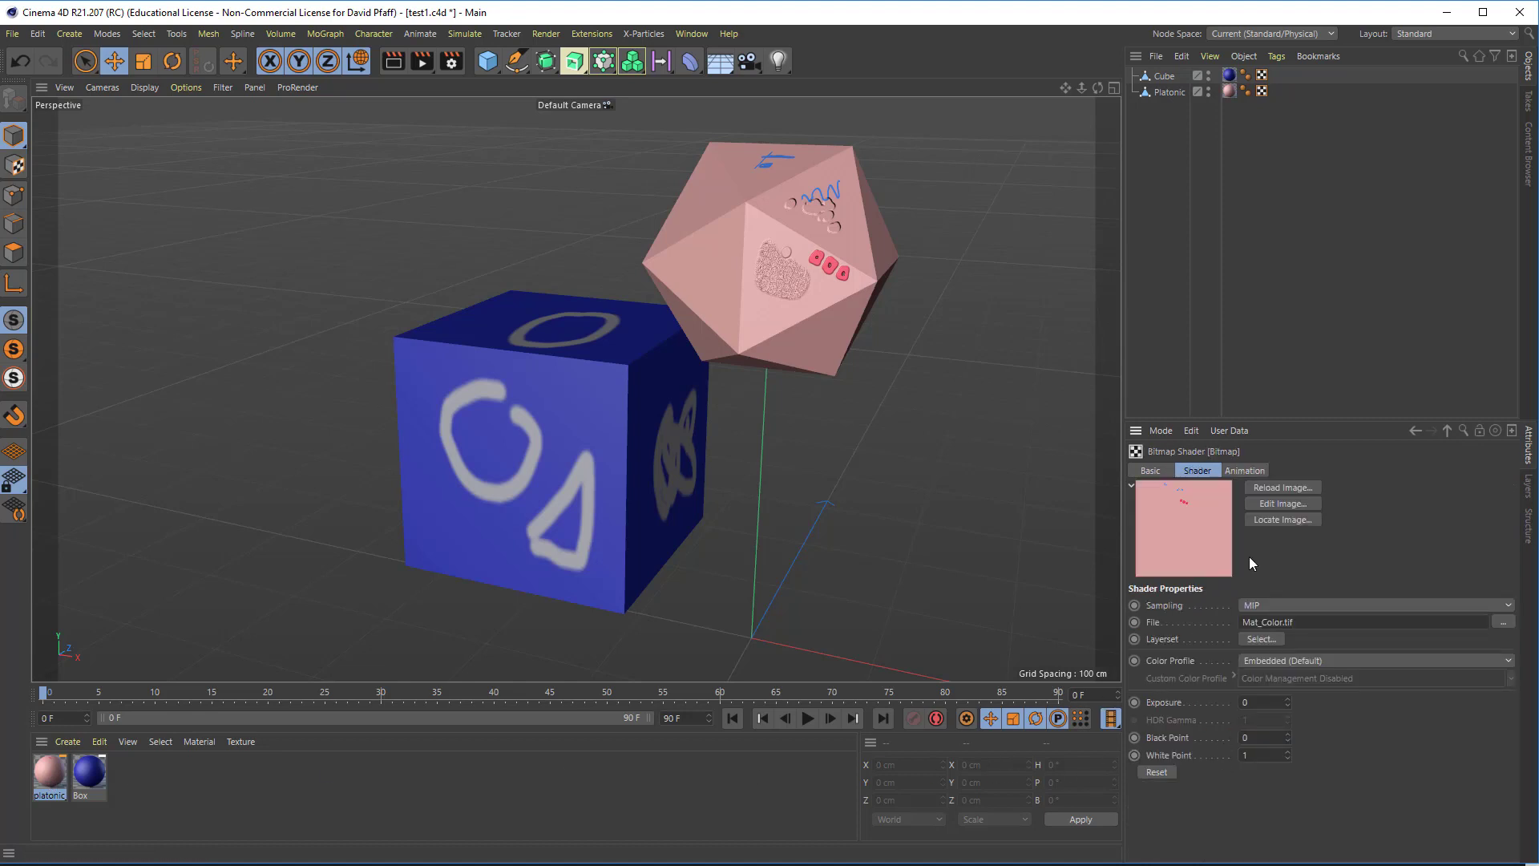
left_click(1271, 520)
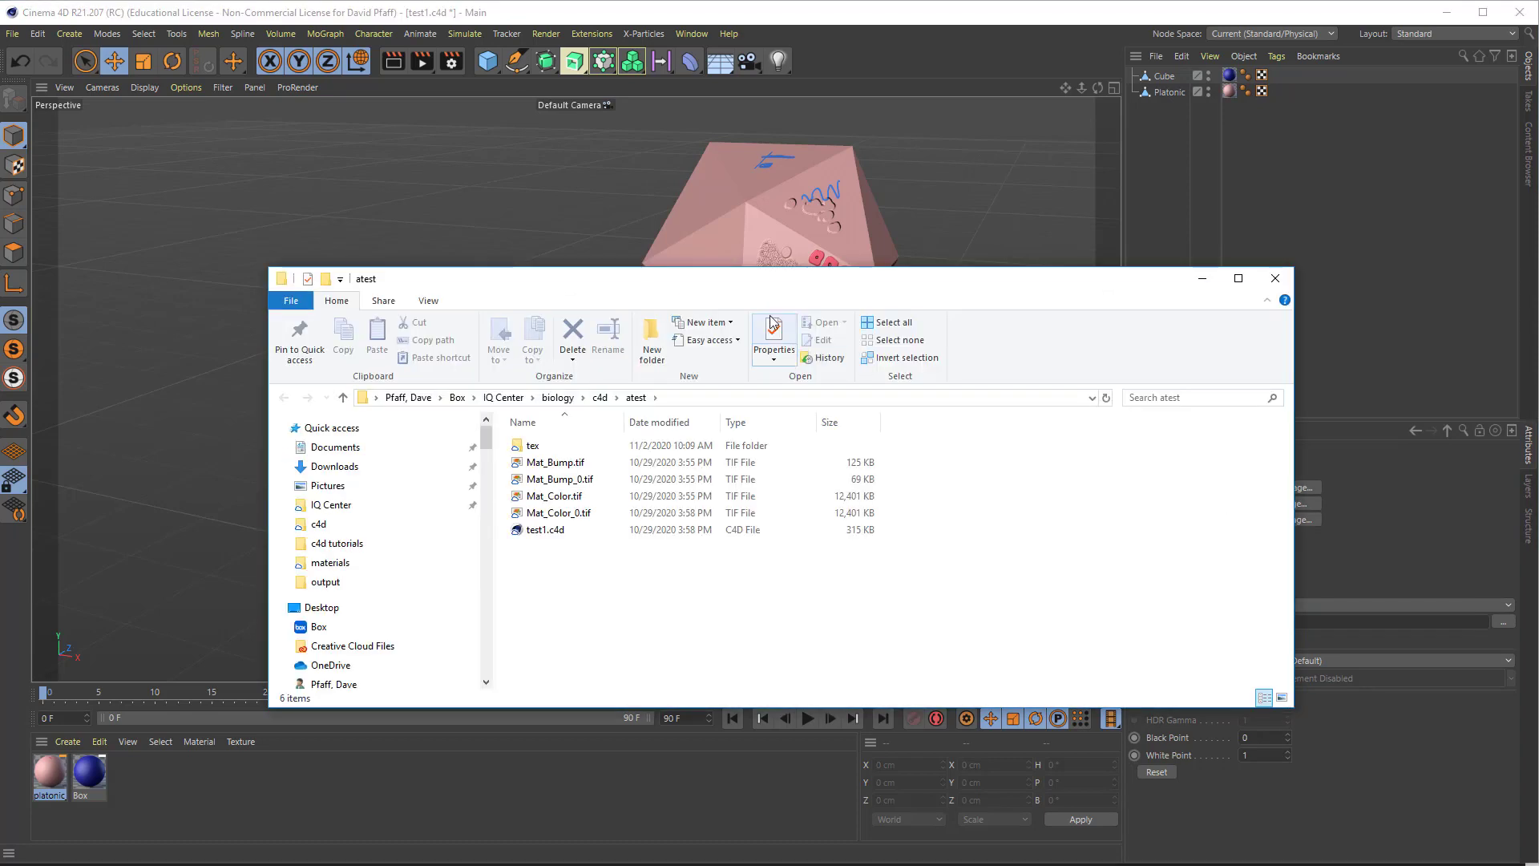
Move the atest Explorer window aside, review the texture files, then close it
left_click_drag(758, 279, 676, 263)
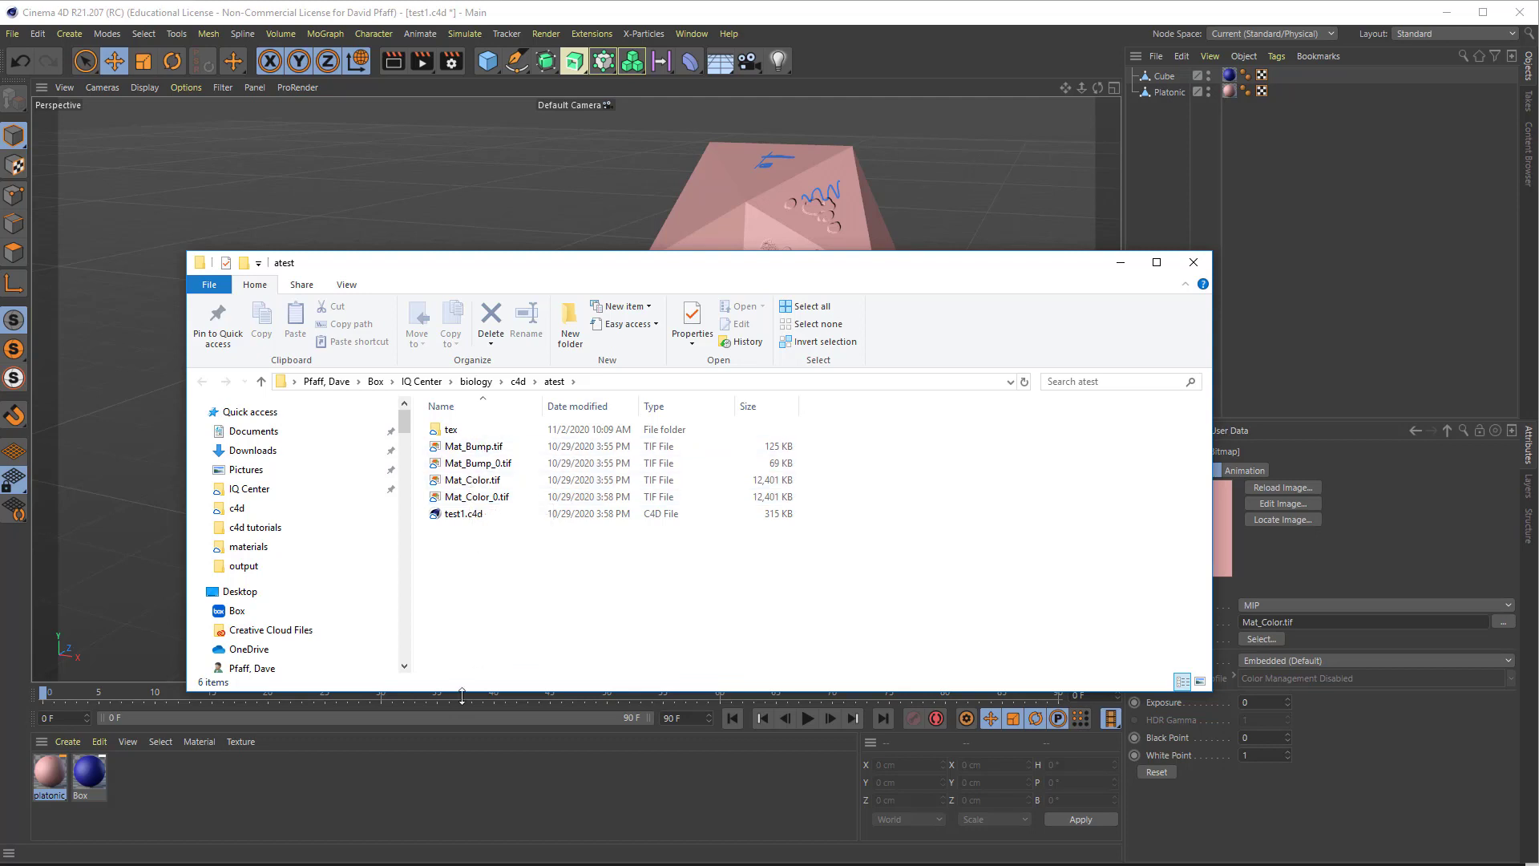
left_click(1194, 263)
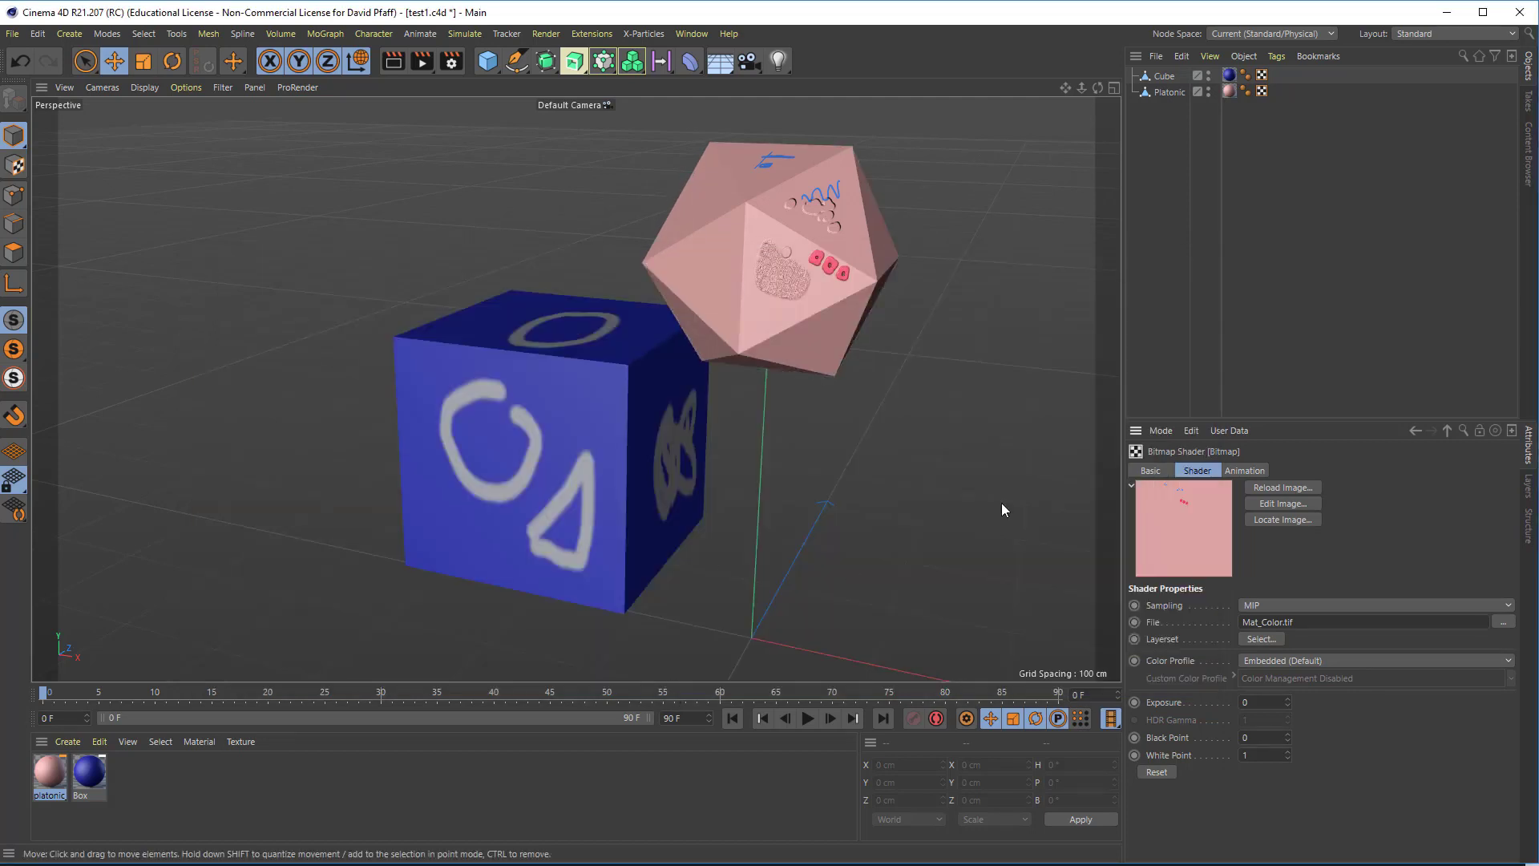
Select the Box material, then start a Wavefront OBJ (*.obj) export and center its options dialog
left_click(89, 773)
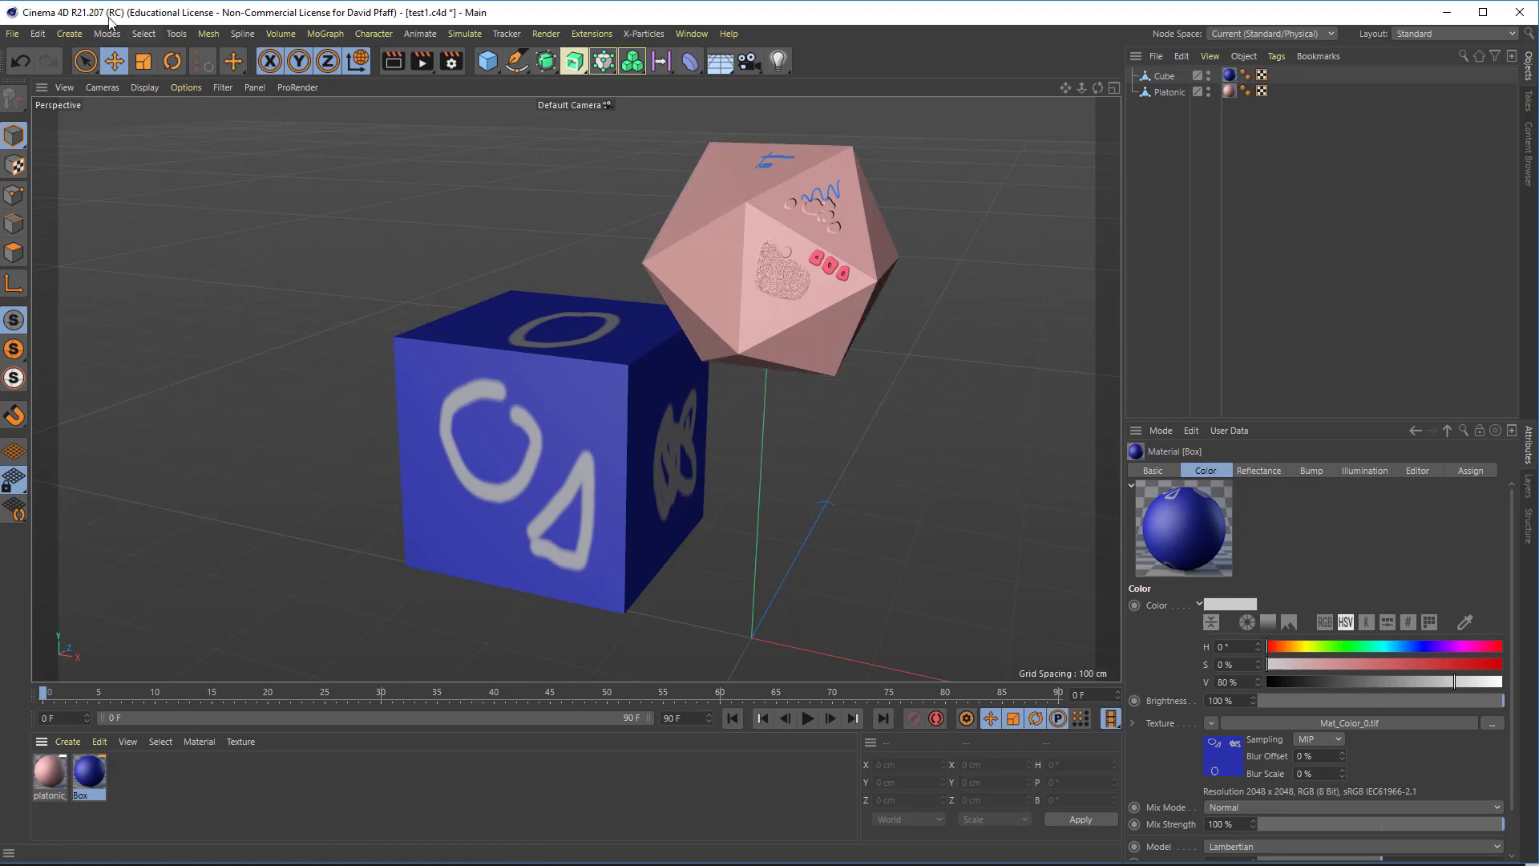
left_click(12, 36)
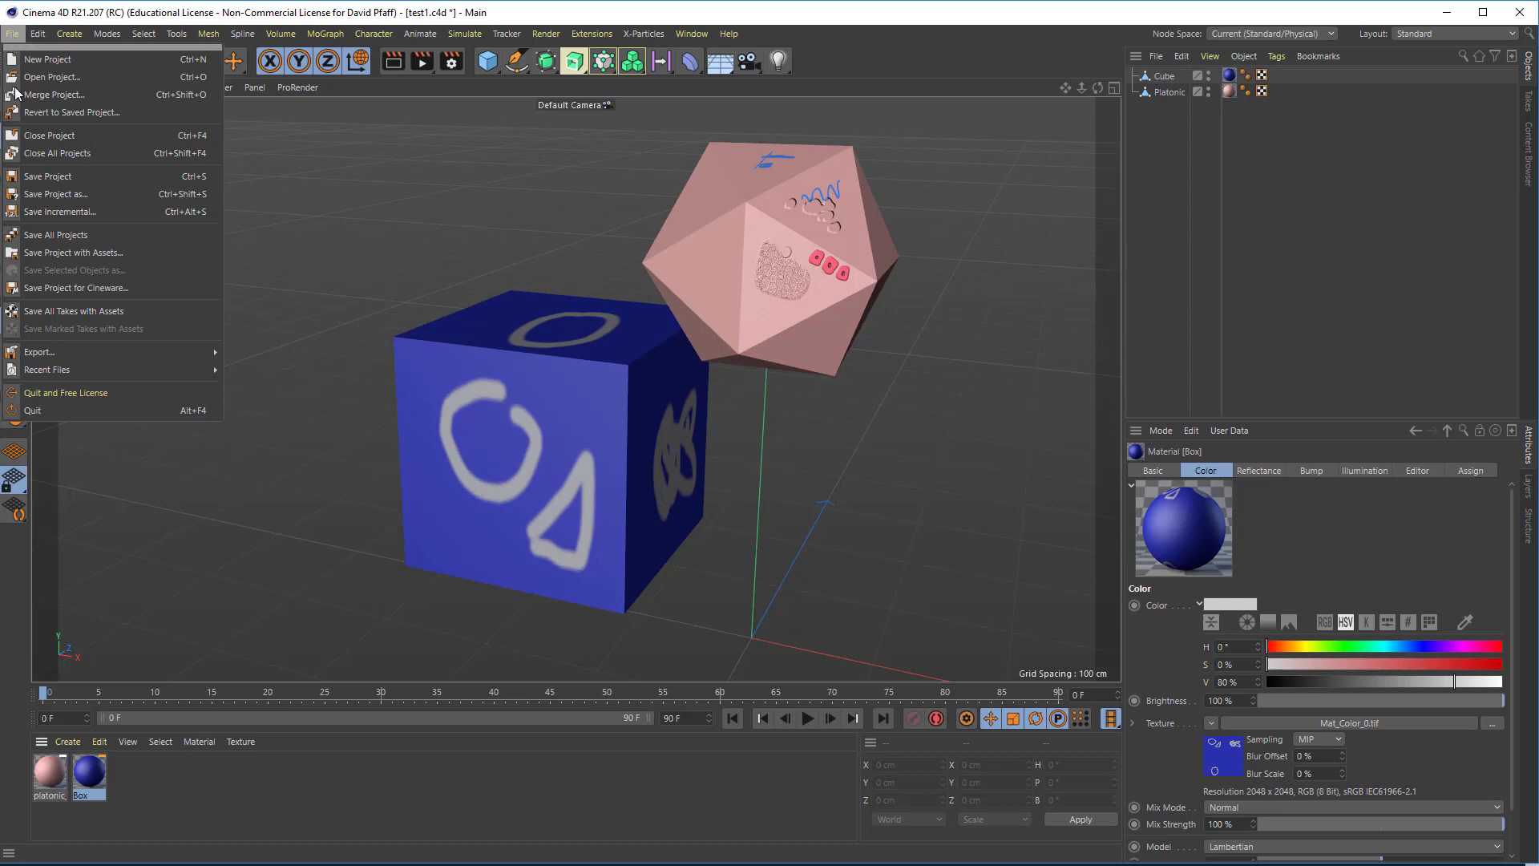
mouse_move(39, 353)
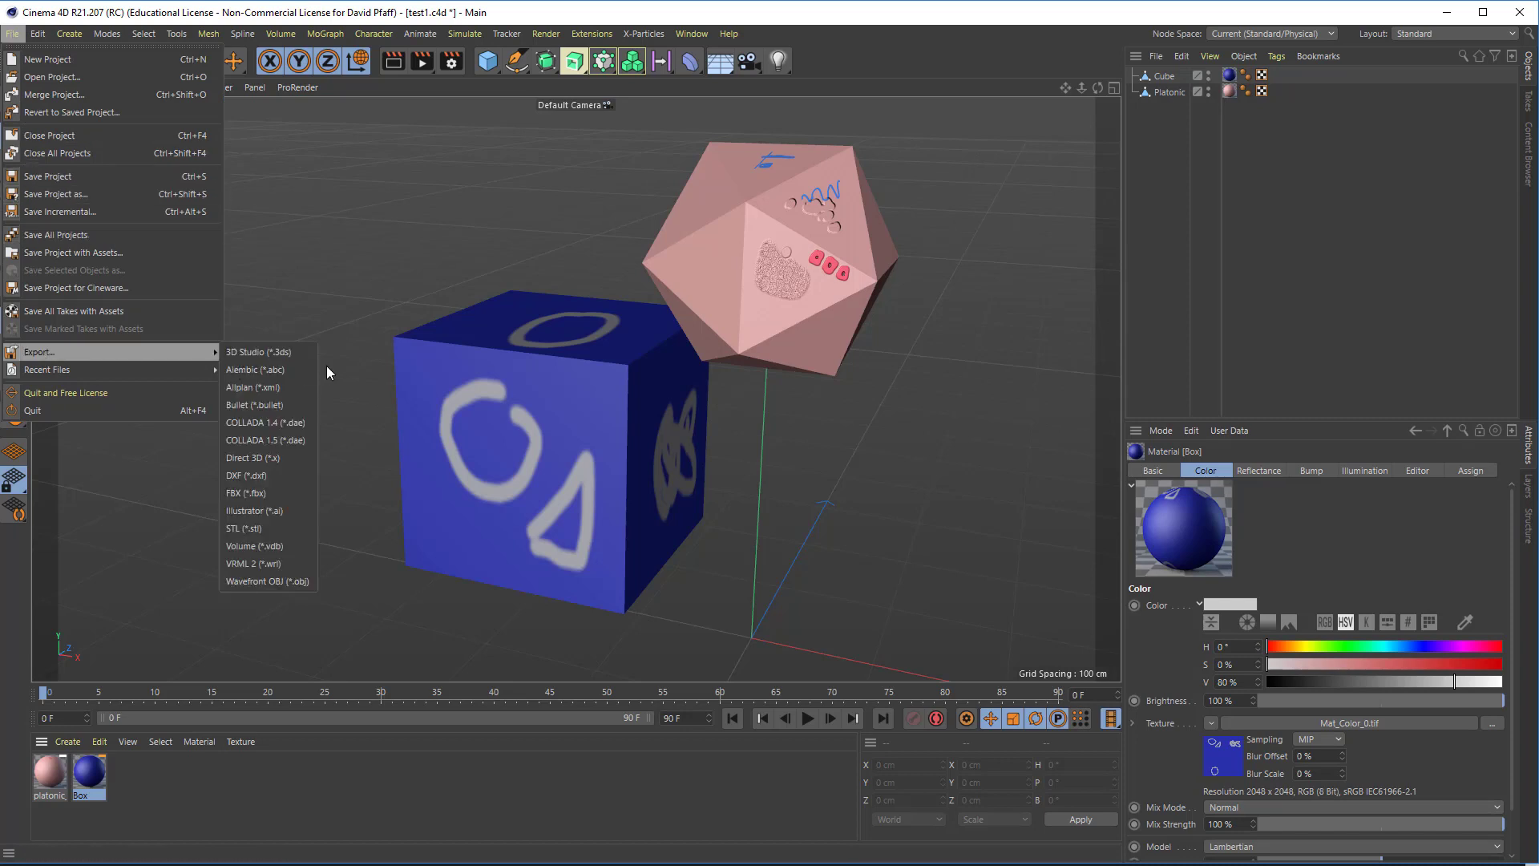
left_click(281, 583)
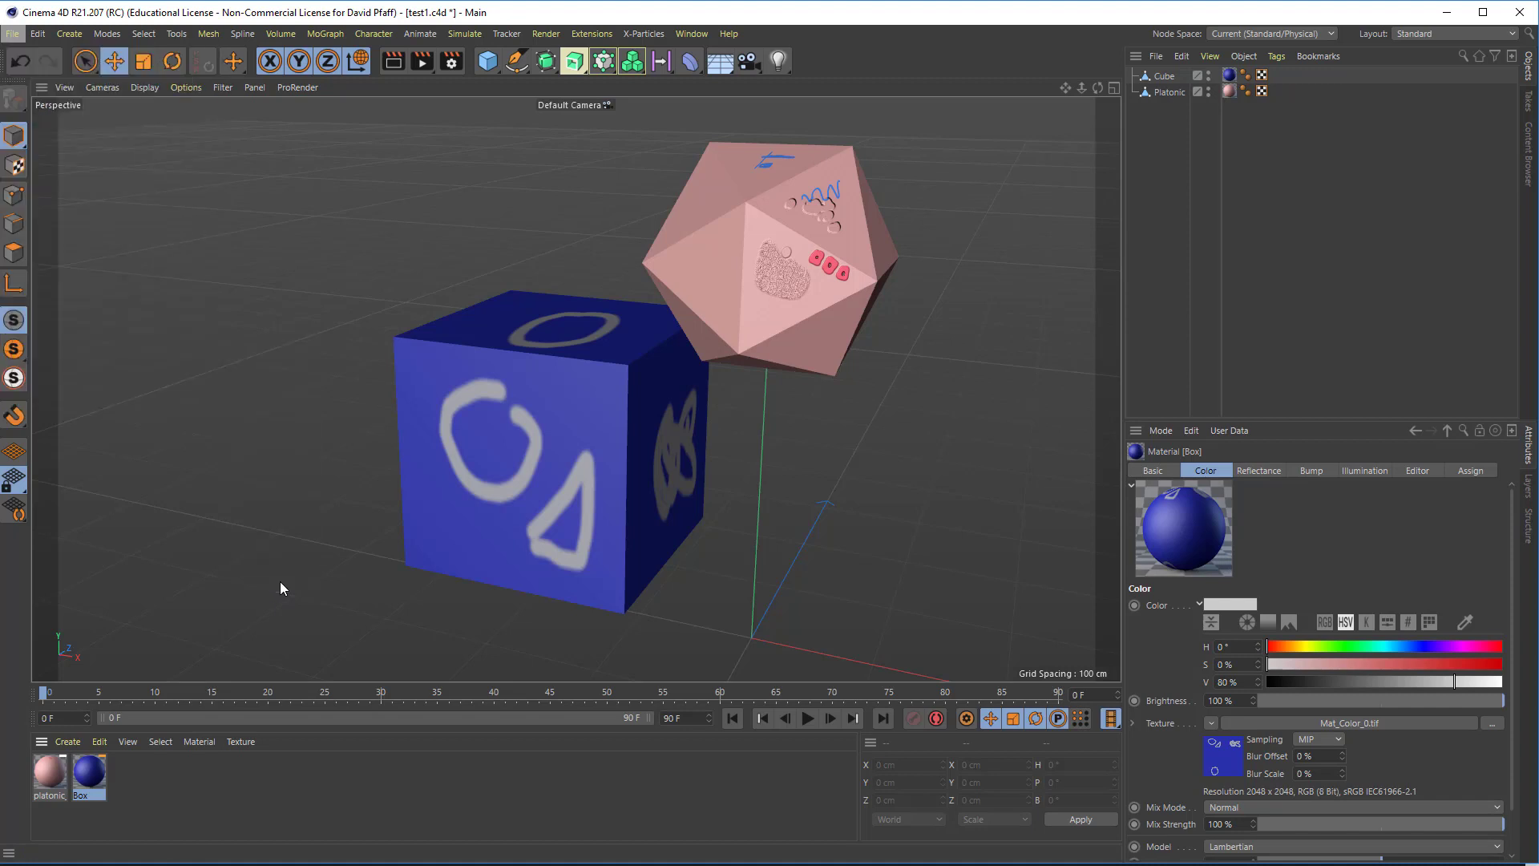
left_click_drag(280, 427, 538, 206)
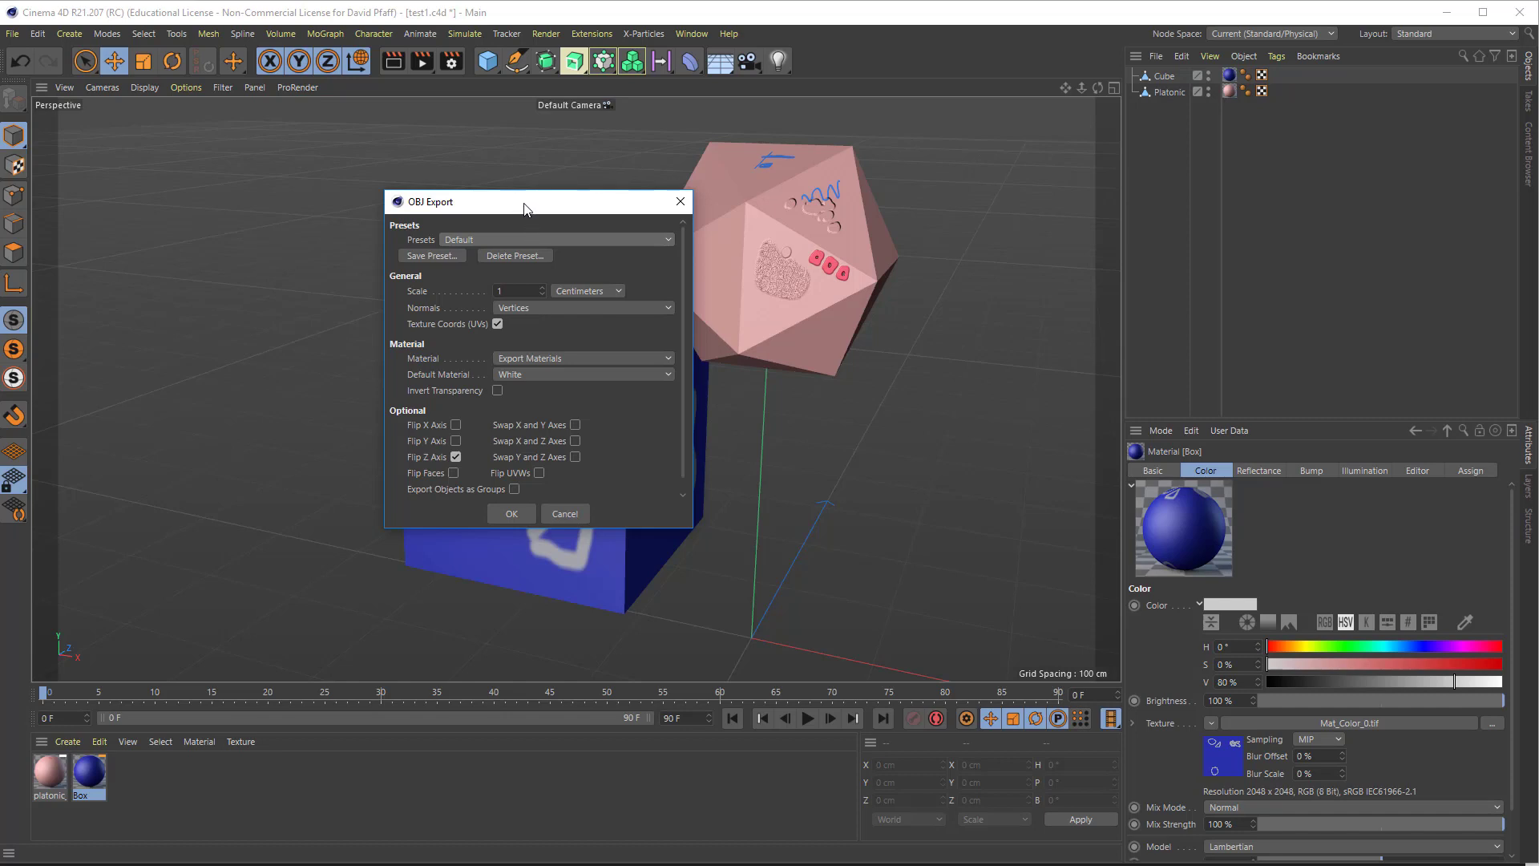
Confirm the OBJ Export options with Texture Coords (UVs) and Export Materials left on
left_click_drag(524, 208, 631, 204)
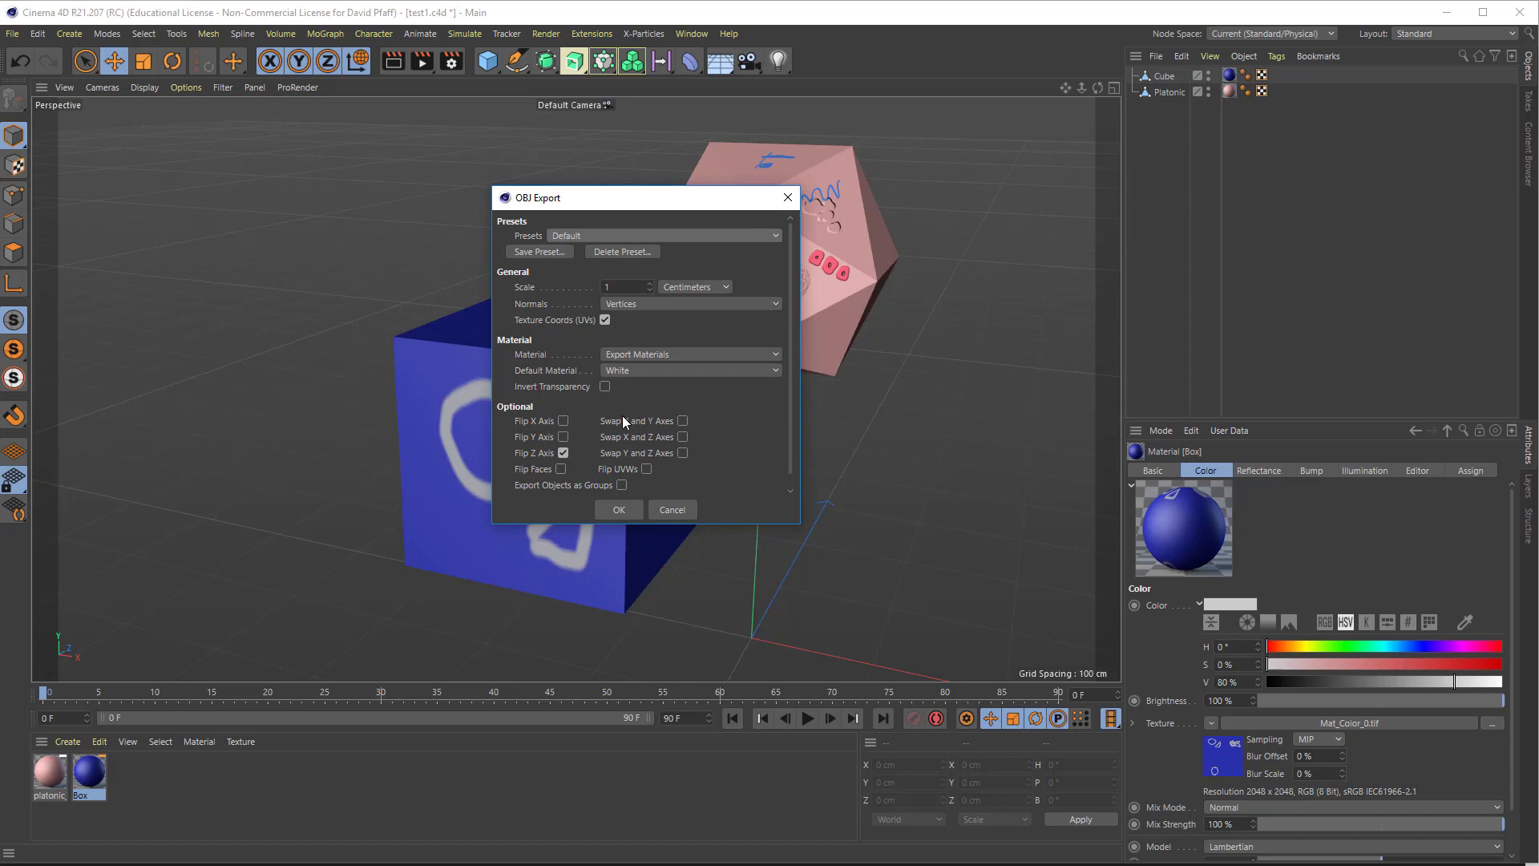
left_click(619, 509)
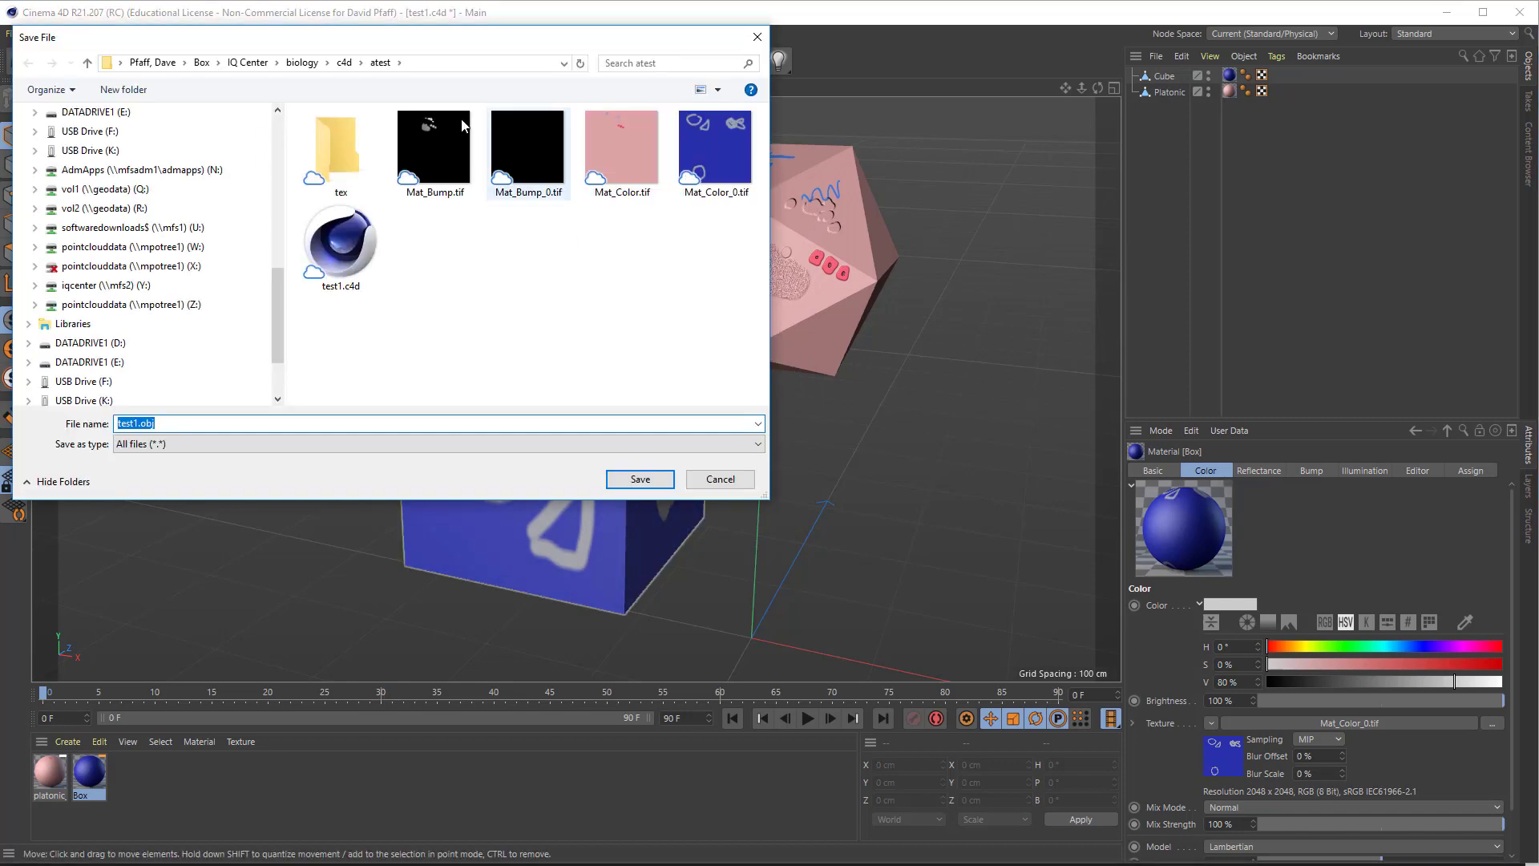
Keep the filename test1.obj in the atest folder and save the export
left_click_drag(422, 50, 629, 110)
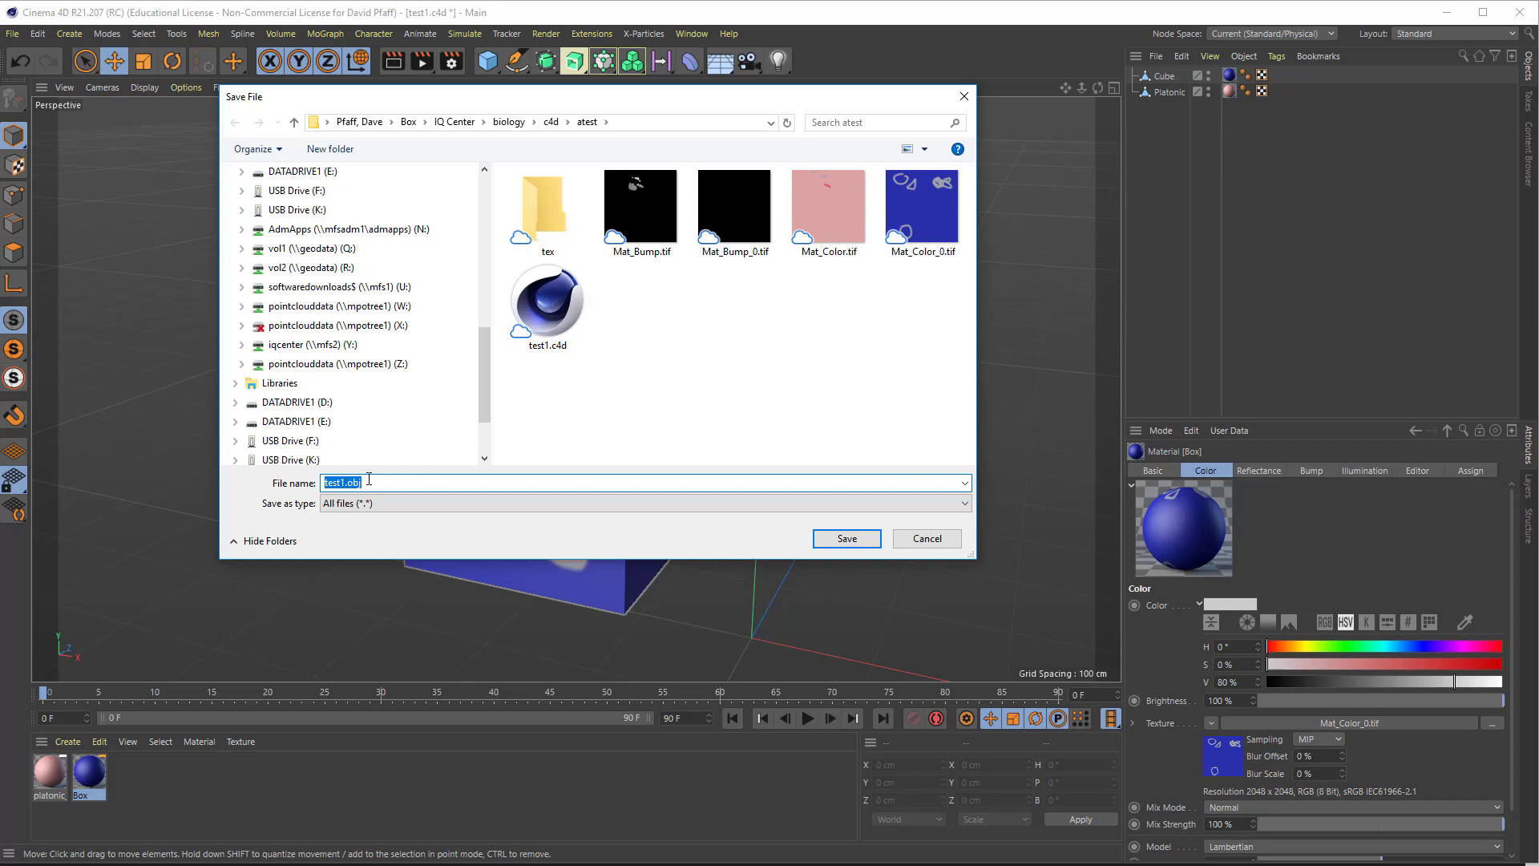
left_click(847, 538)
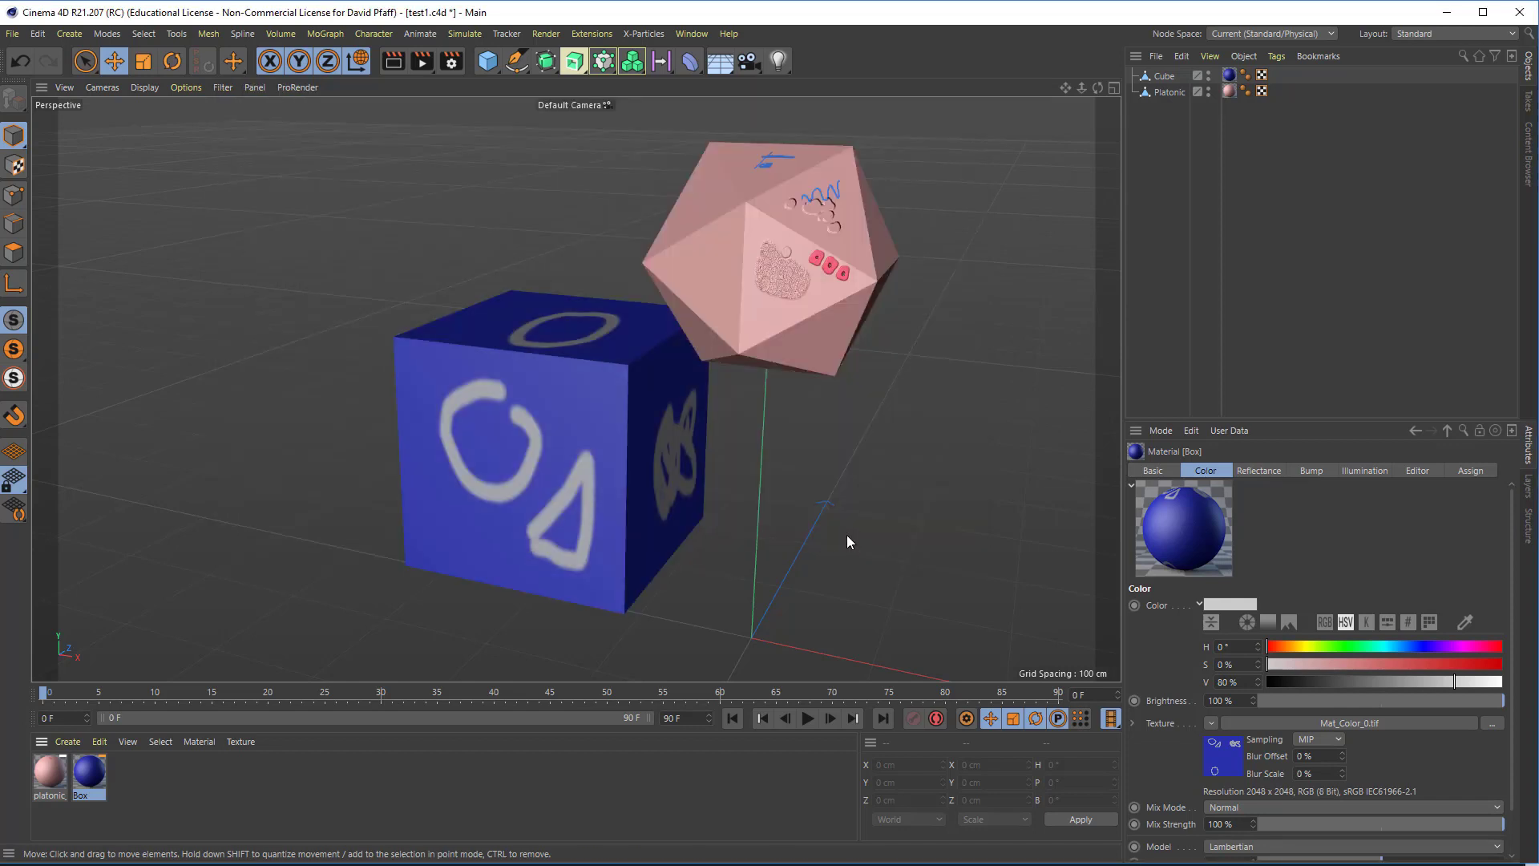
Check test1.obj and test1.mtl in the atest folder, then switch to the Sketchfab browser
mouse_move(650, 864)
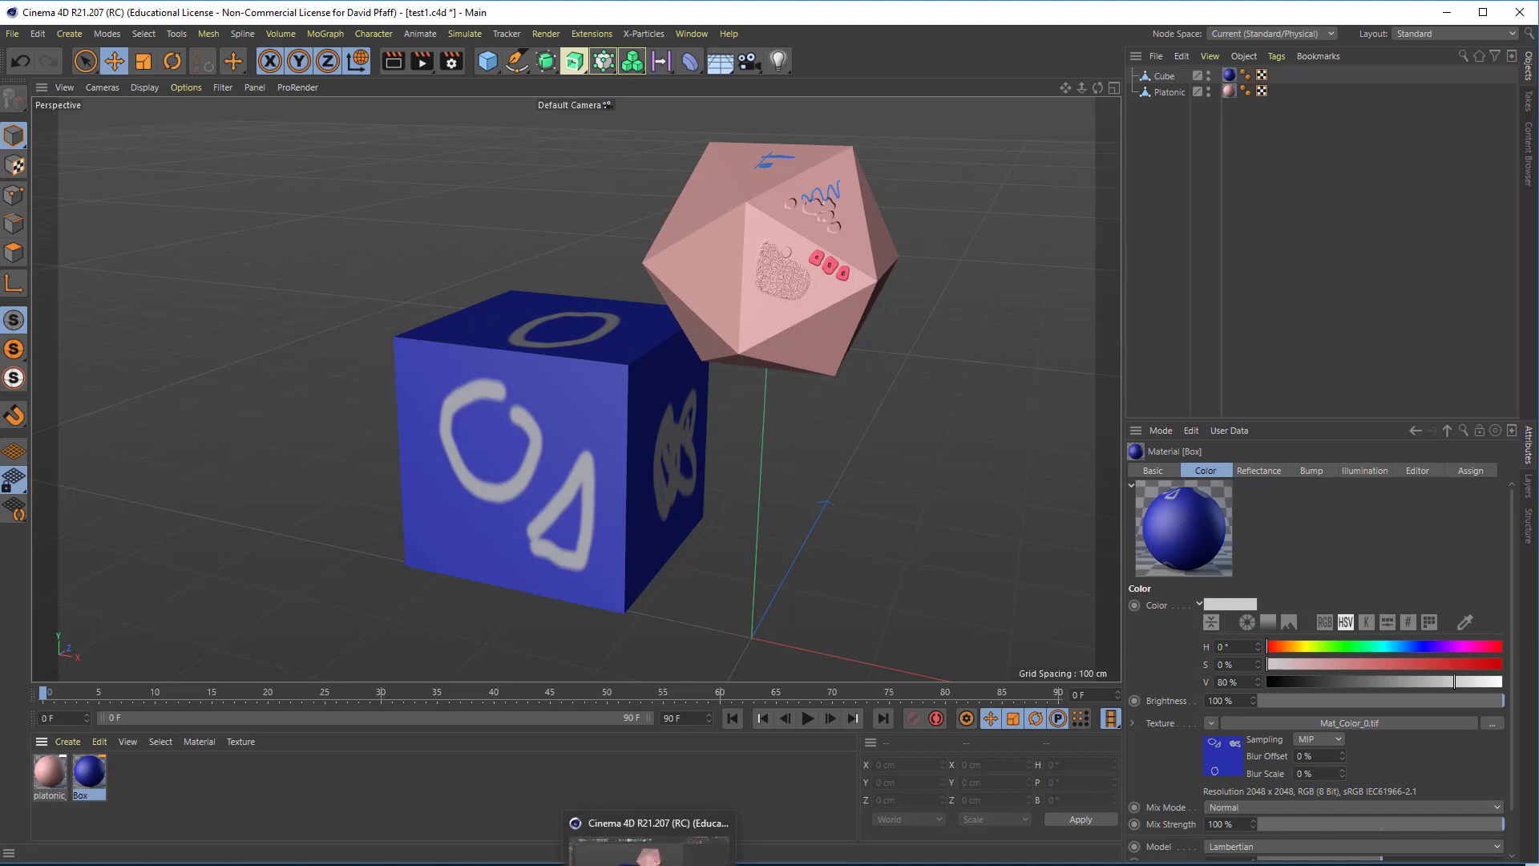
mouse_move(453, 864)
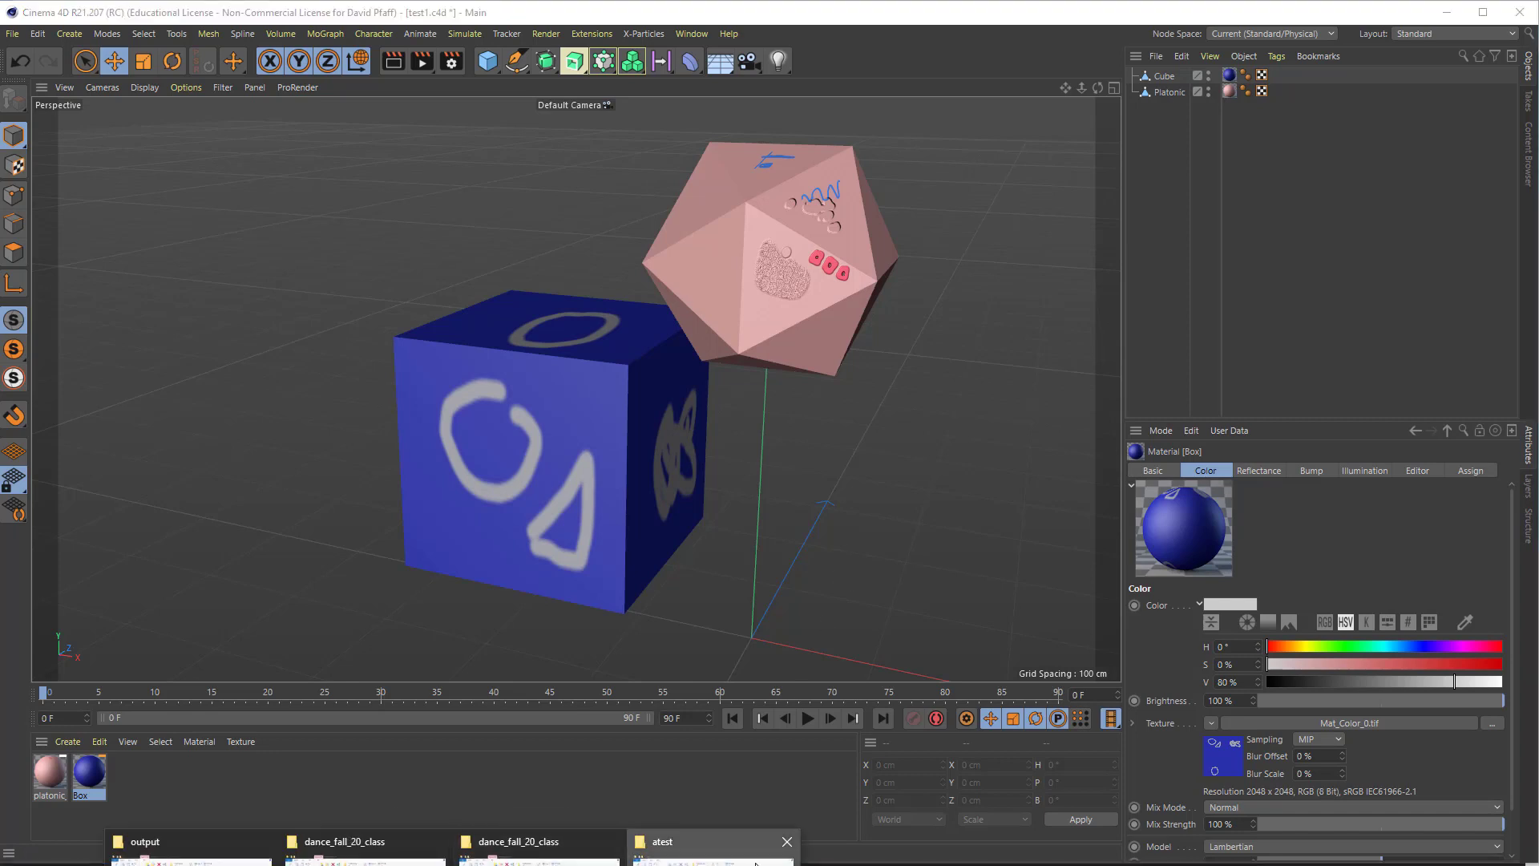
left_click(705, 851)
left_click_drag(687, 238, 676, 208)
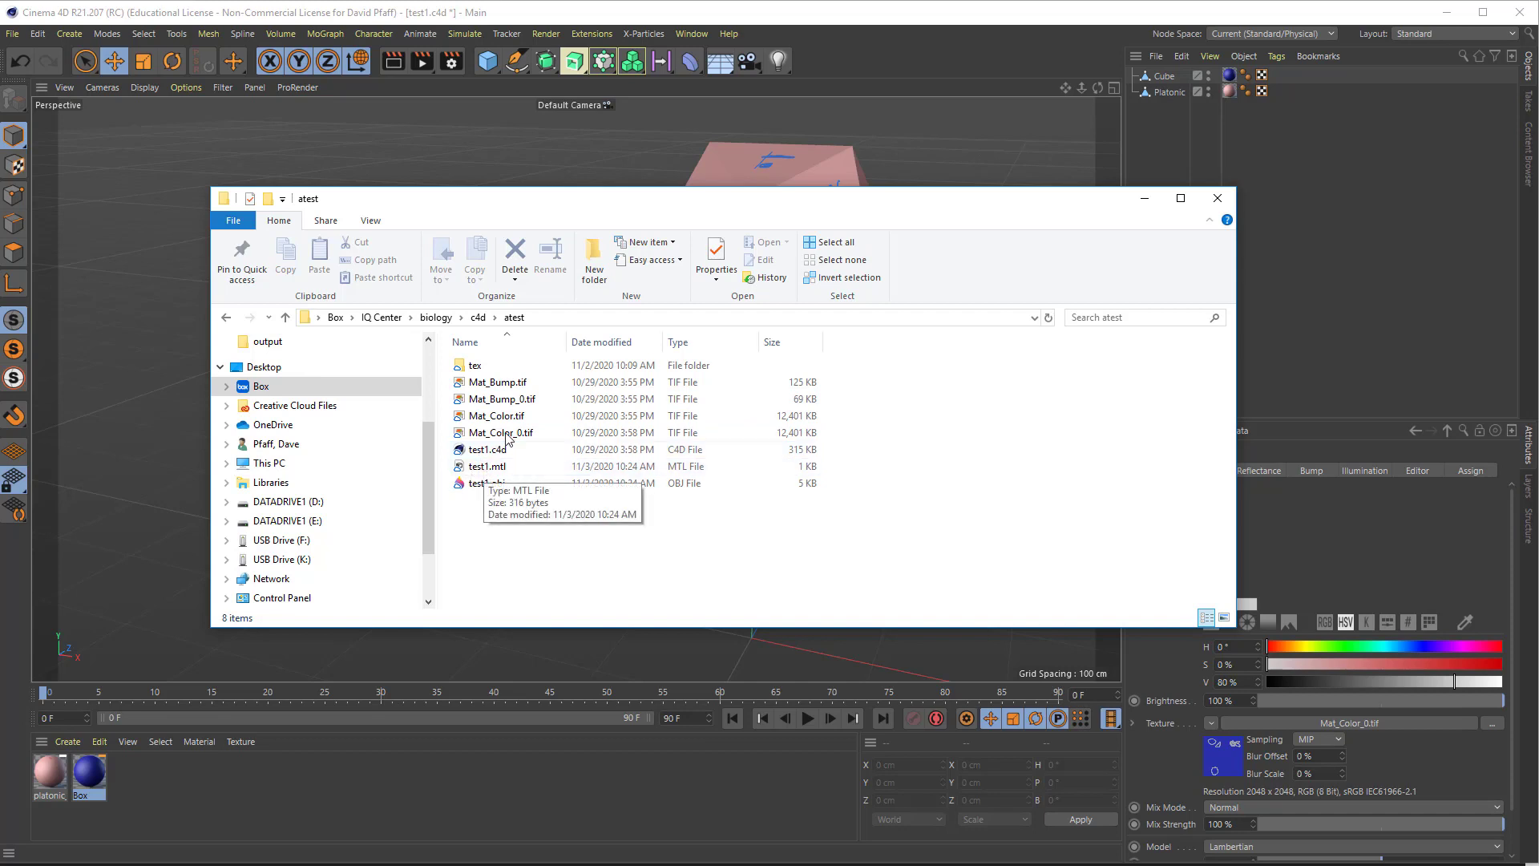
left_click_drag(567, 209, 607, 217)
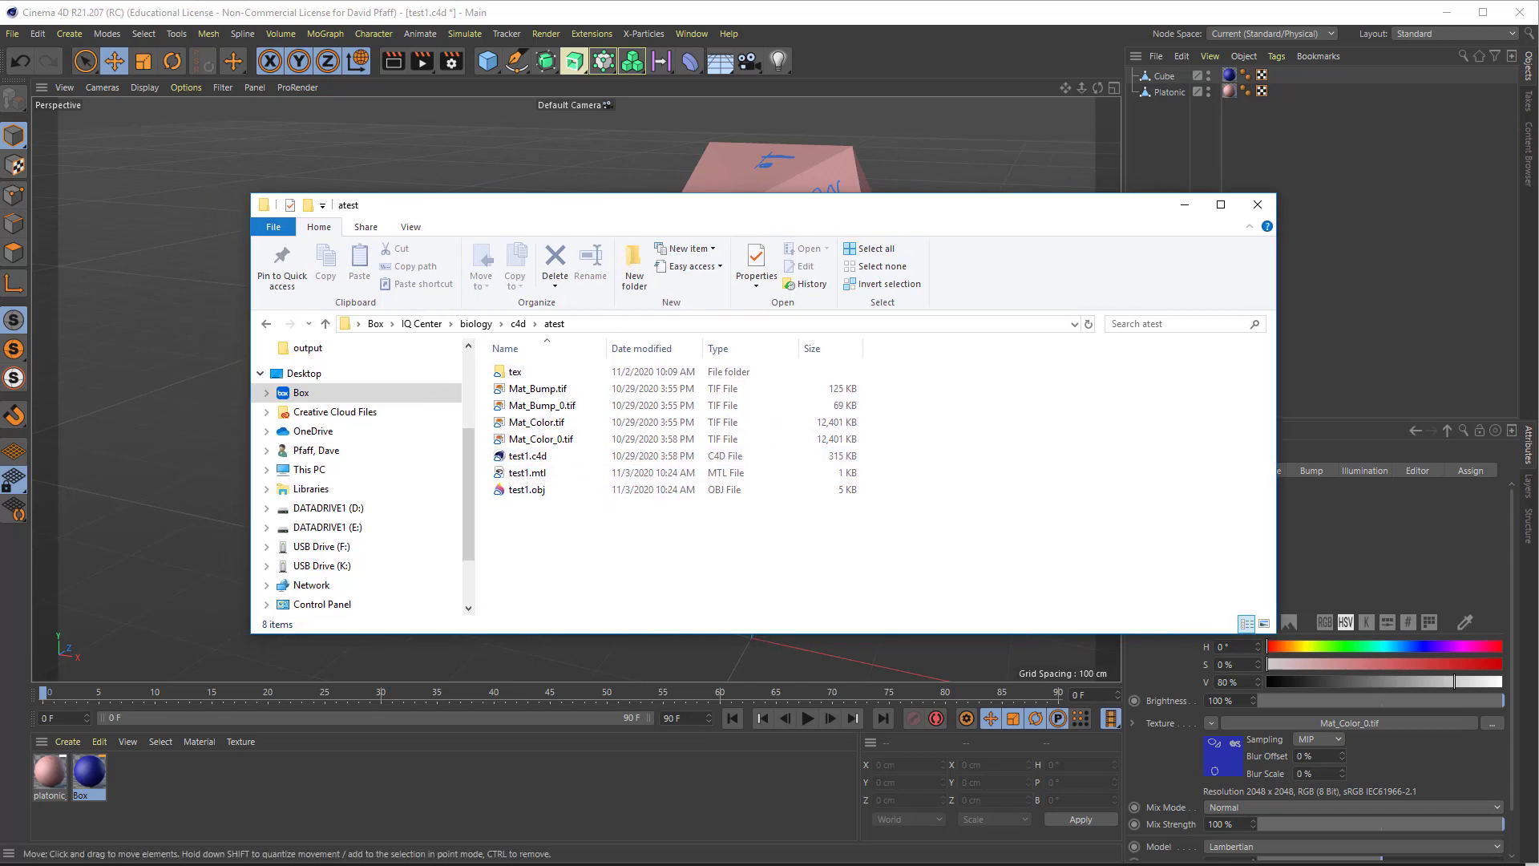
mouse_move(569, 864)
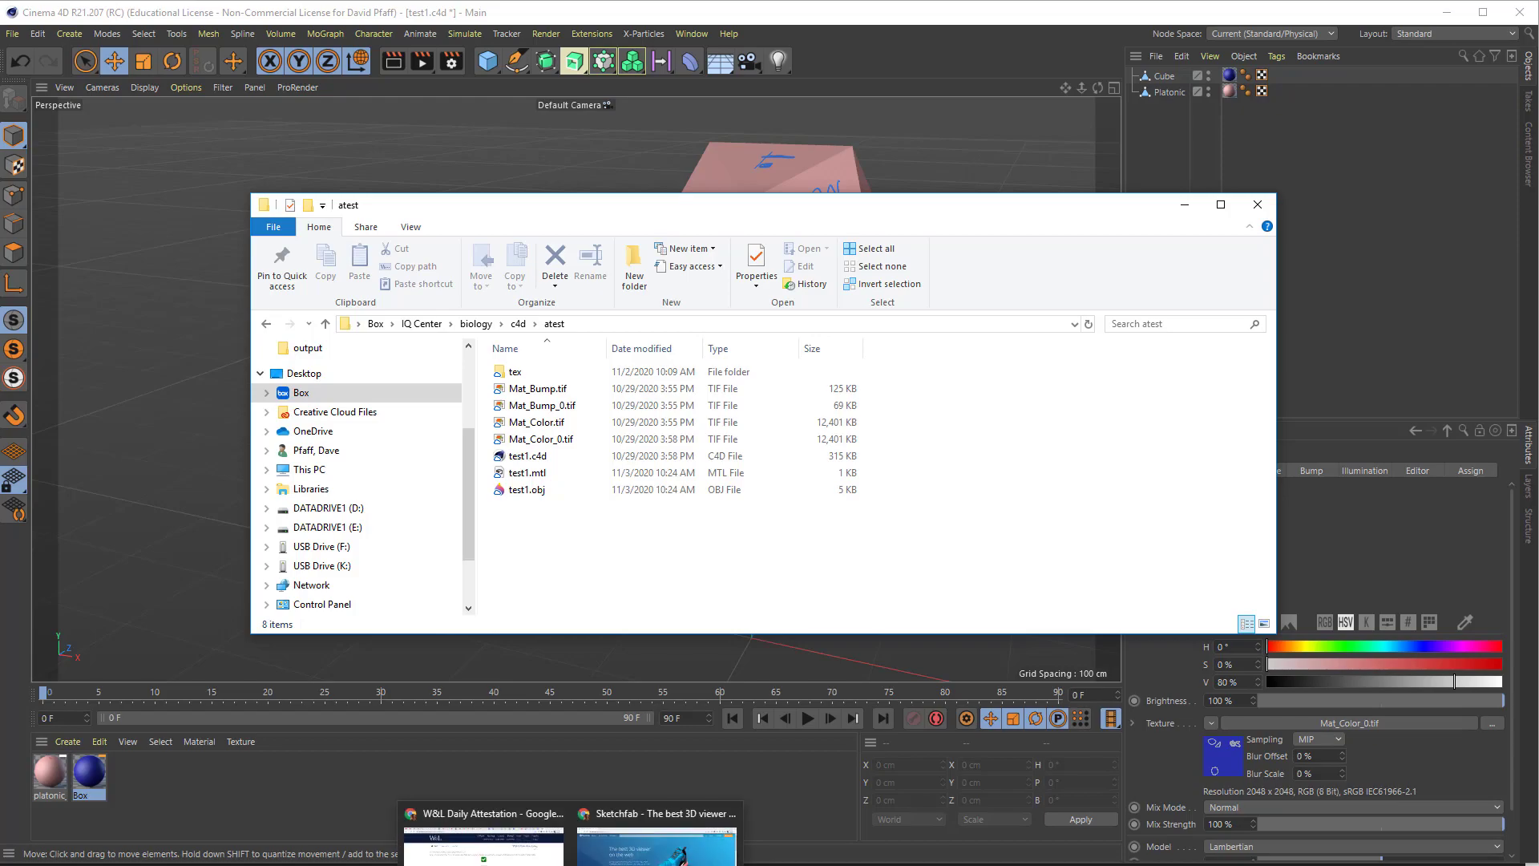
left_click(656, 837)
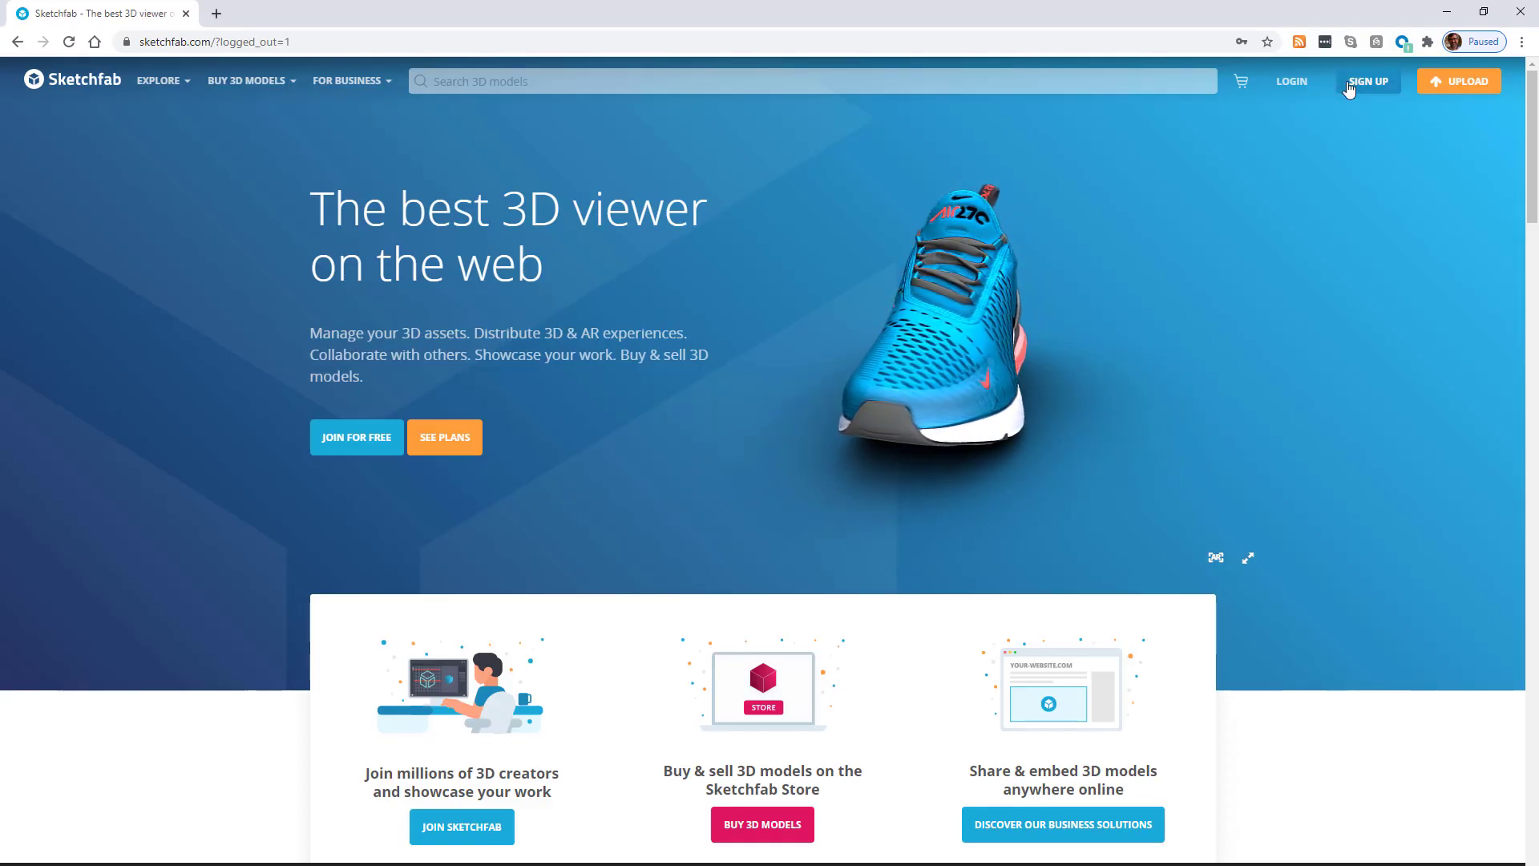
Log in to Sketchfab with the saved credentials and go to the Upload a new model page
left_click(1297, 82)
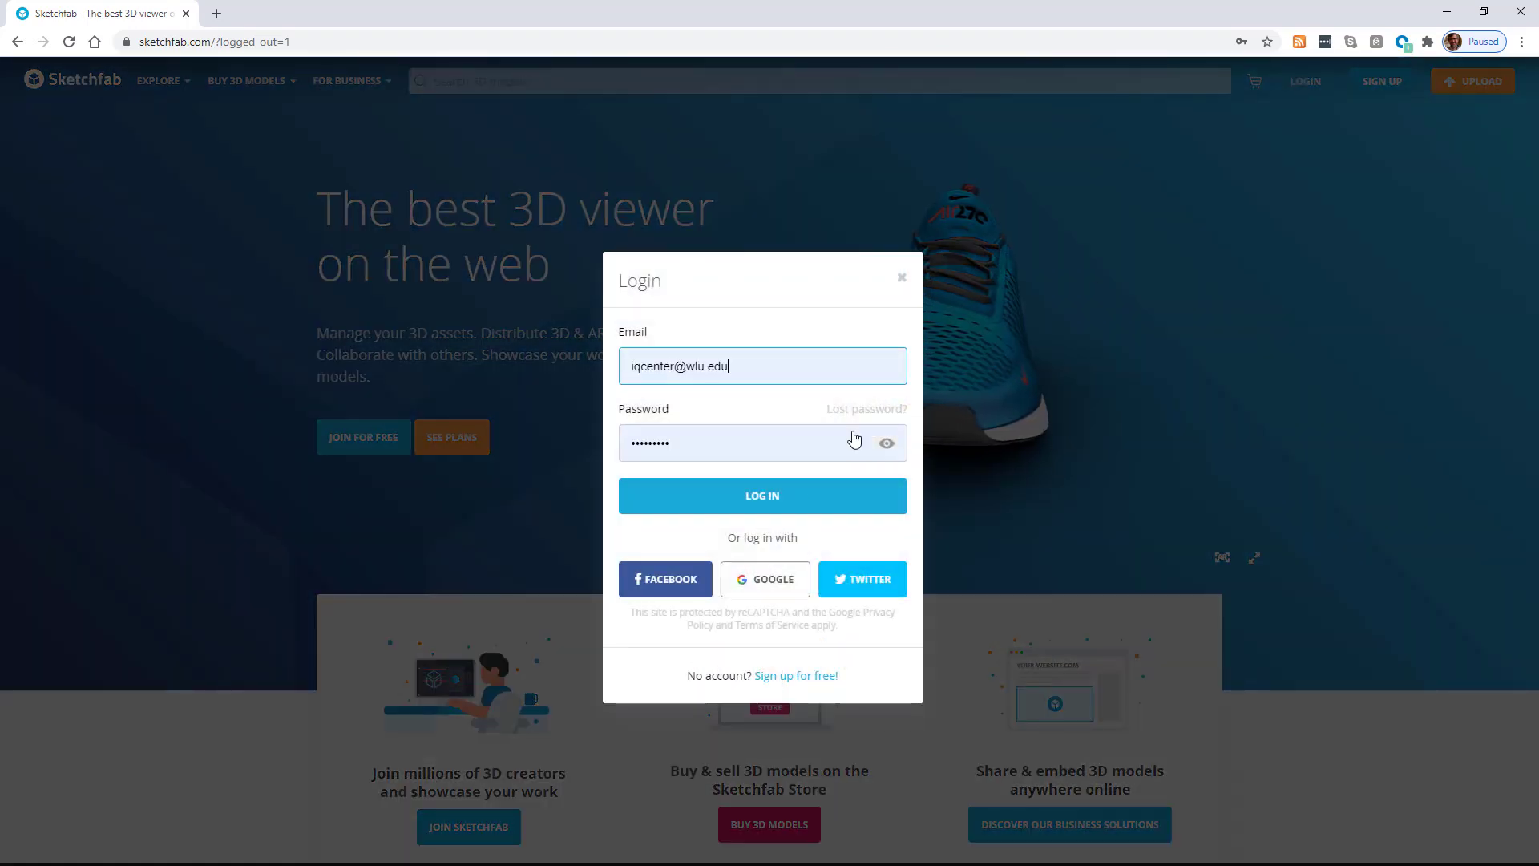
left_click(735, 497)
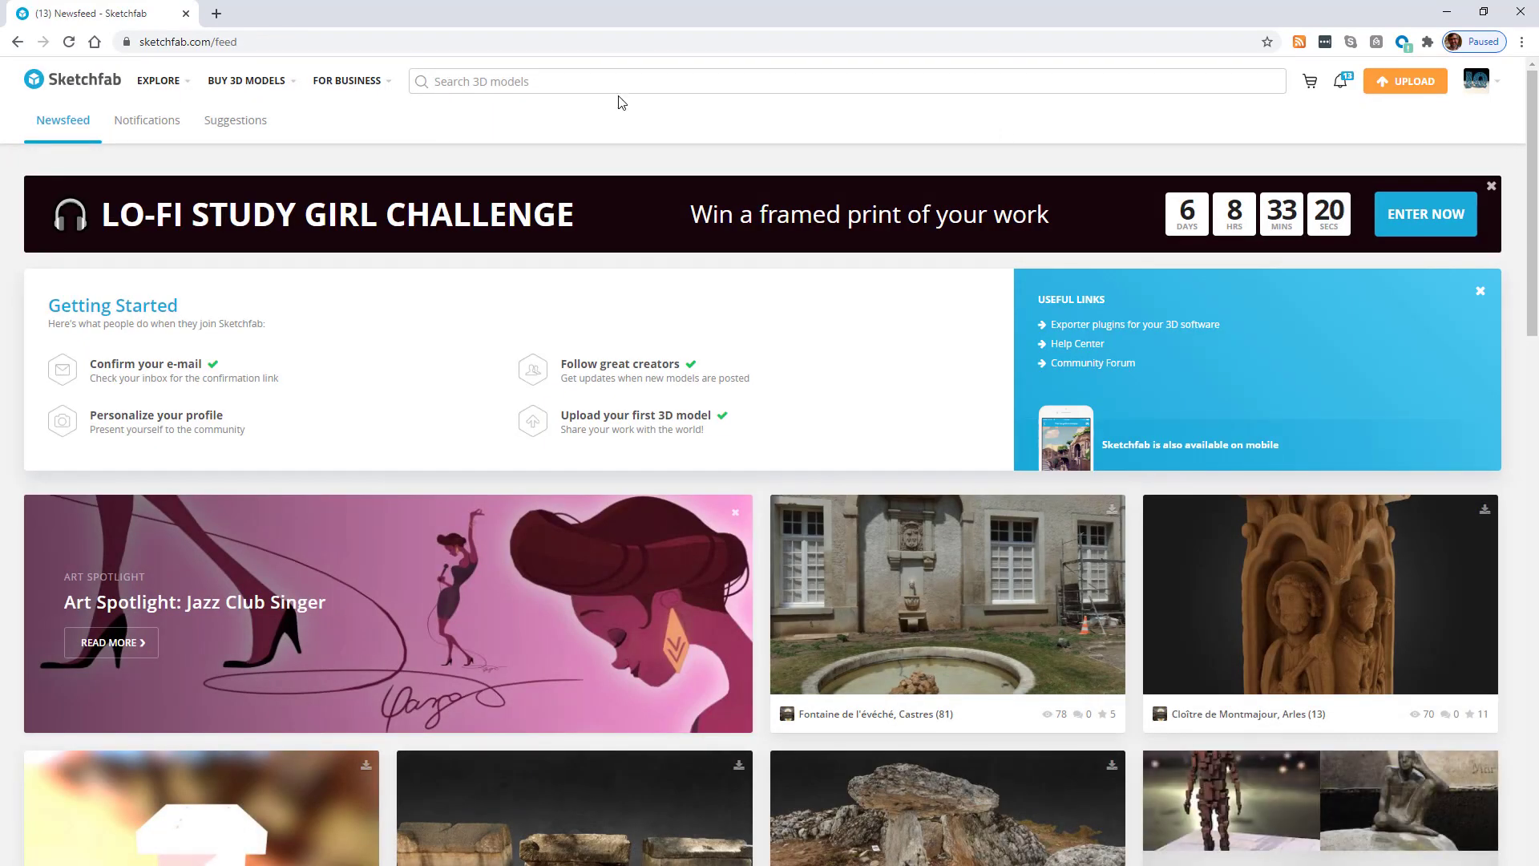
left_click(1389, 89)
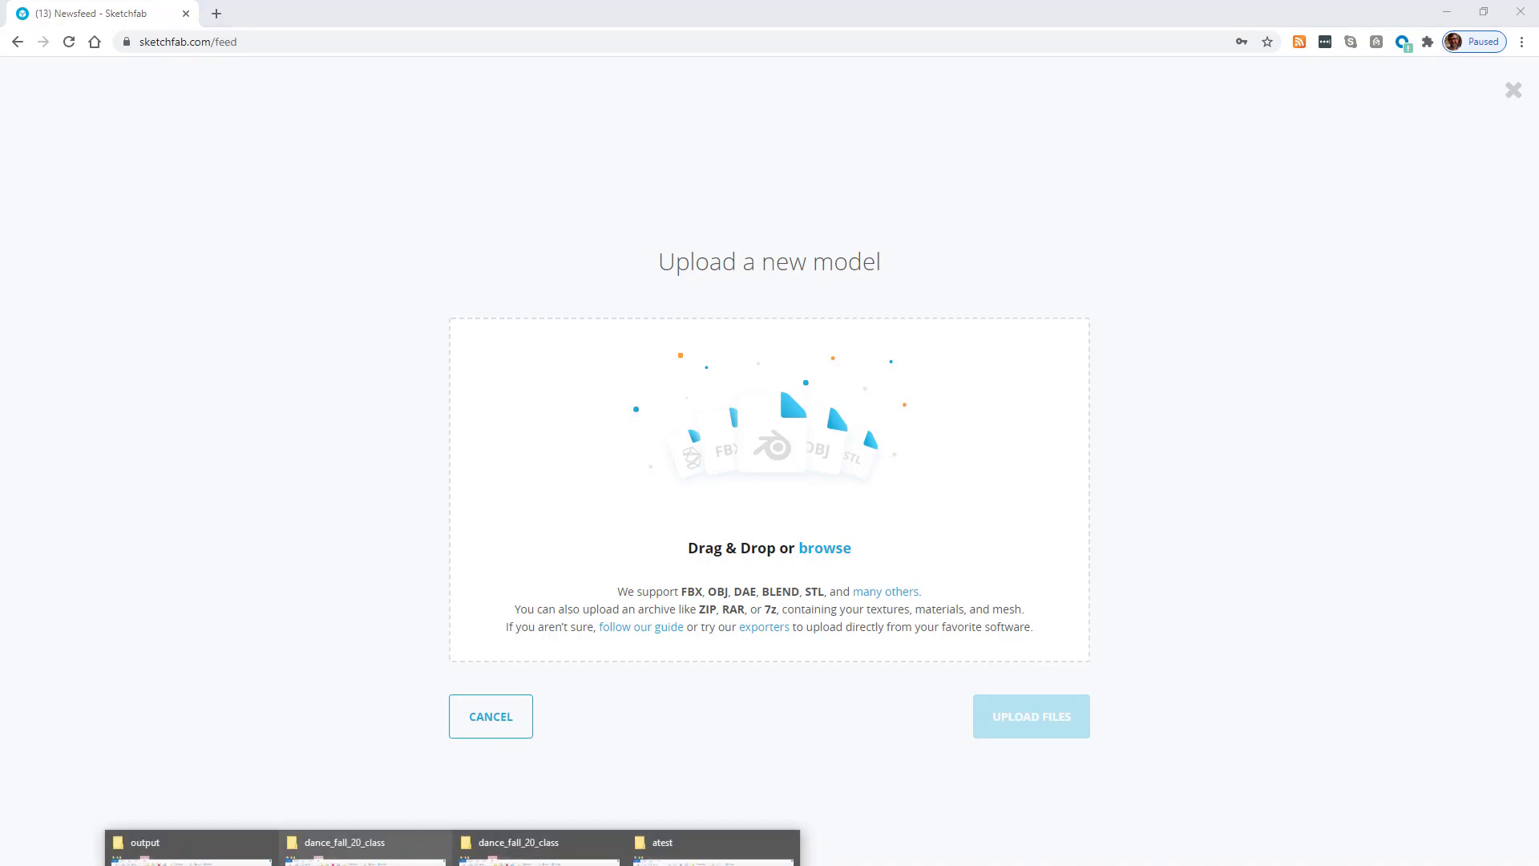
Drop the four texture TIFs, test1.mtl and test1.obj into Sketchfab's upload area and upload them
left_click(709, 851)
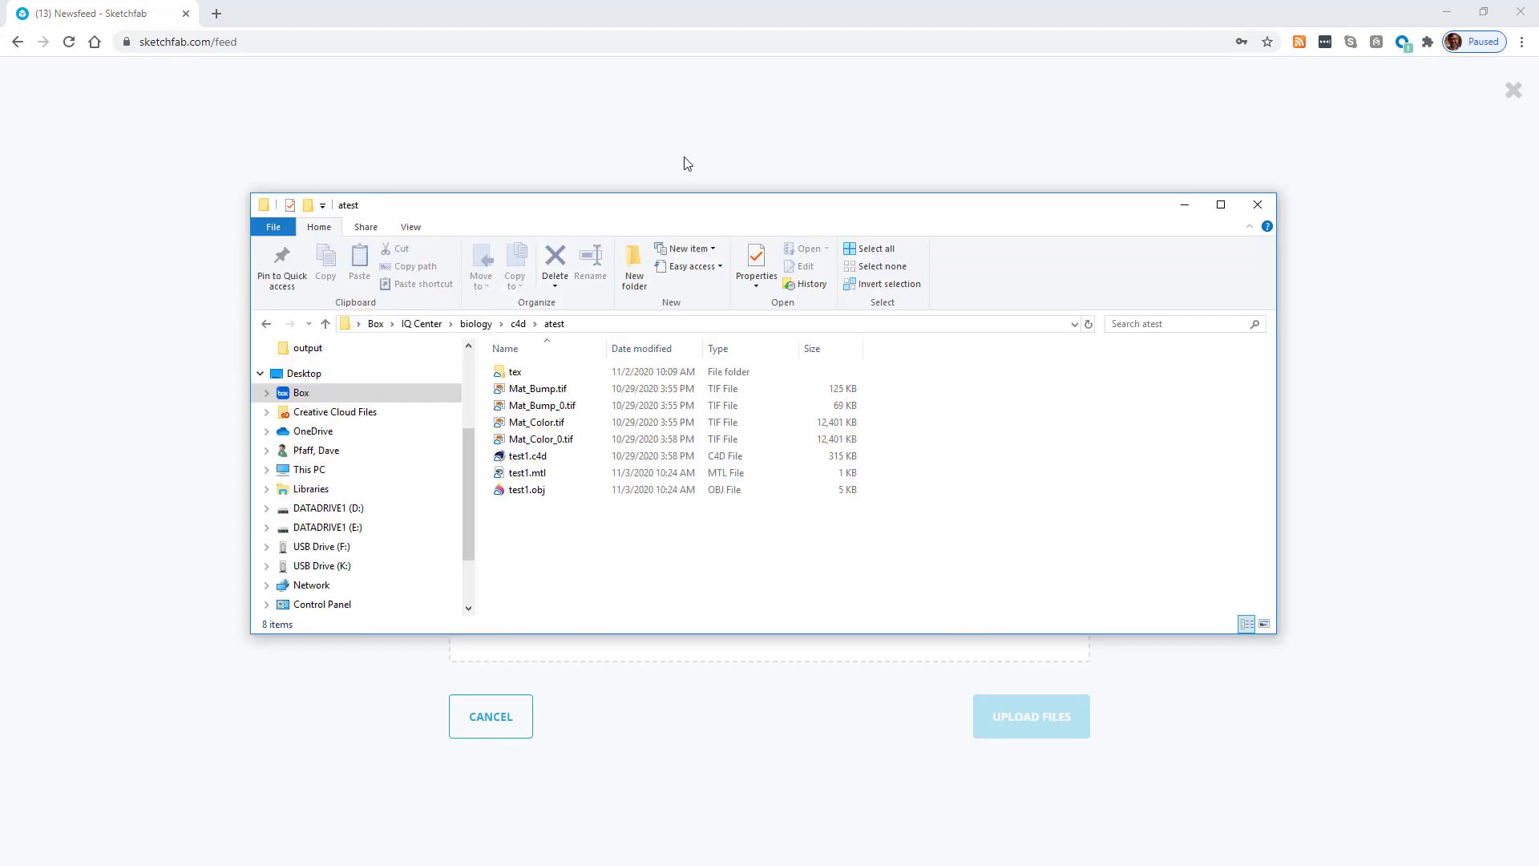
left_click_drag(690, 214, 516, 53)
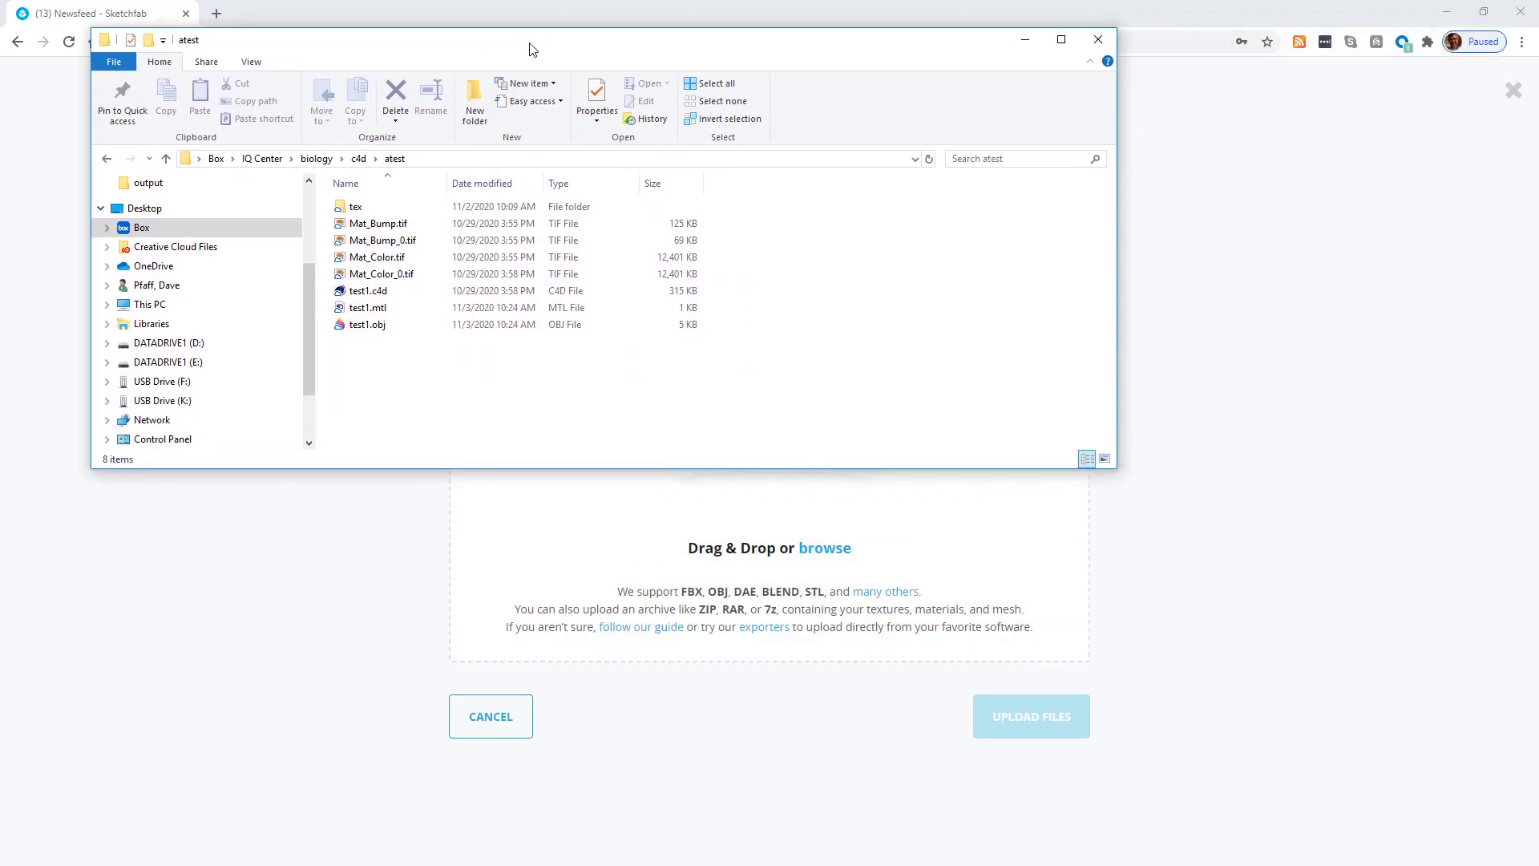
mouse_move(1118, 472)
left_mouse_down()
mouse_move(1085, 399)
mouse_move(994, 316)
mouse_move(818, 319)
mouse_move(774, 375)
left_mouse_up()
left_click_drag(537, 47, 524, 19)
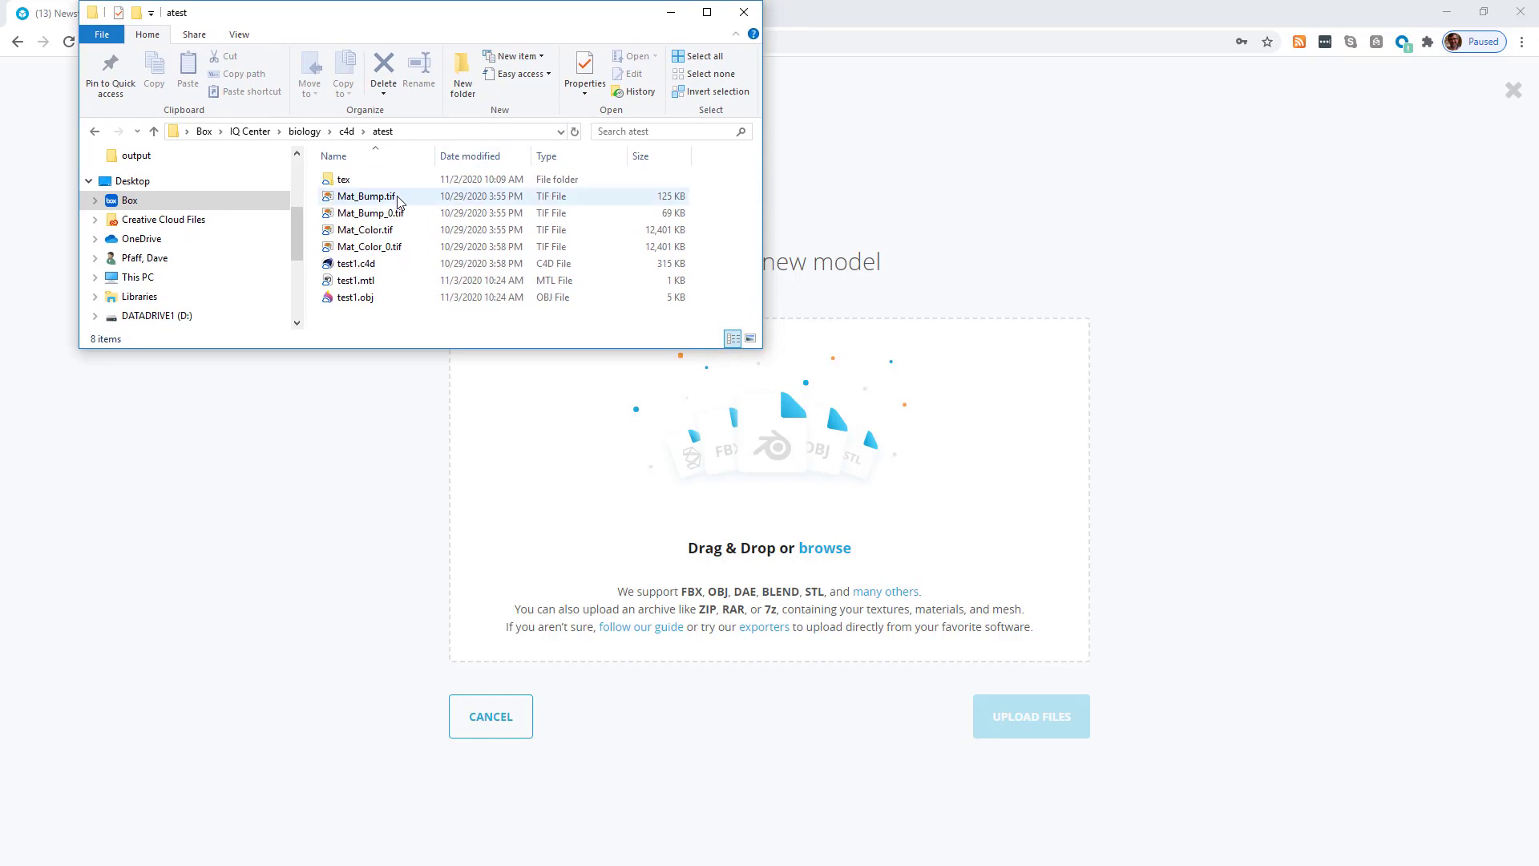
left_click(385, 198)
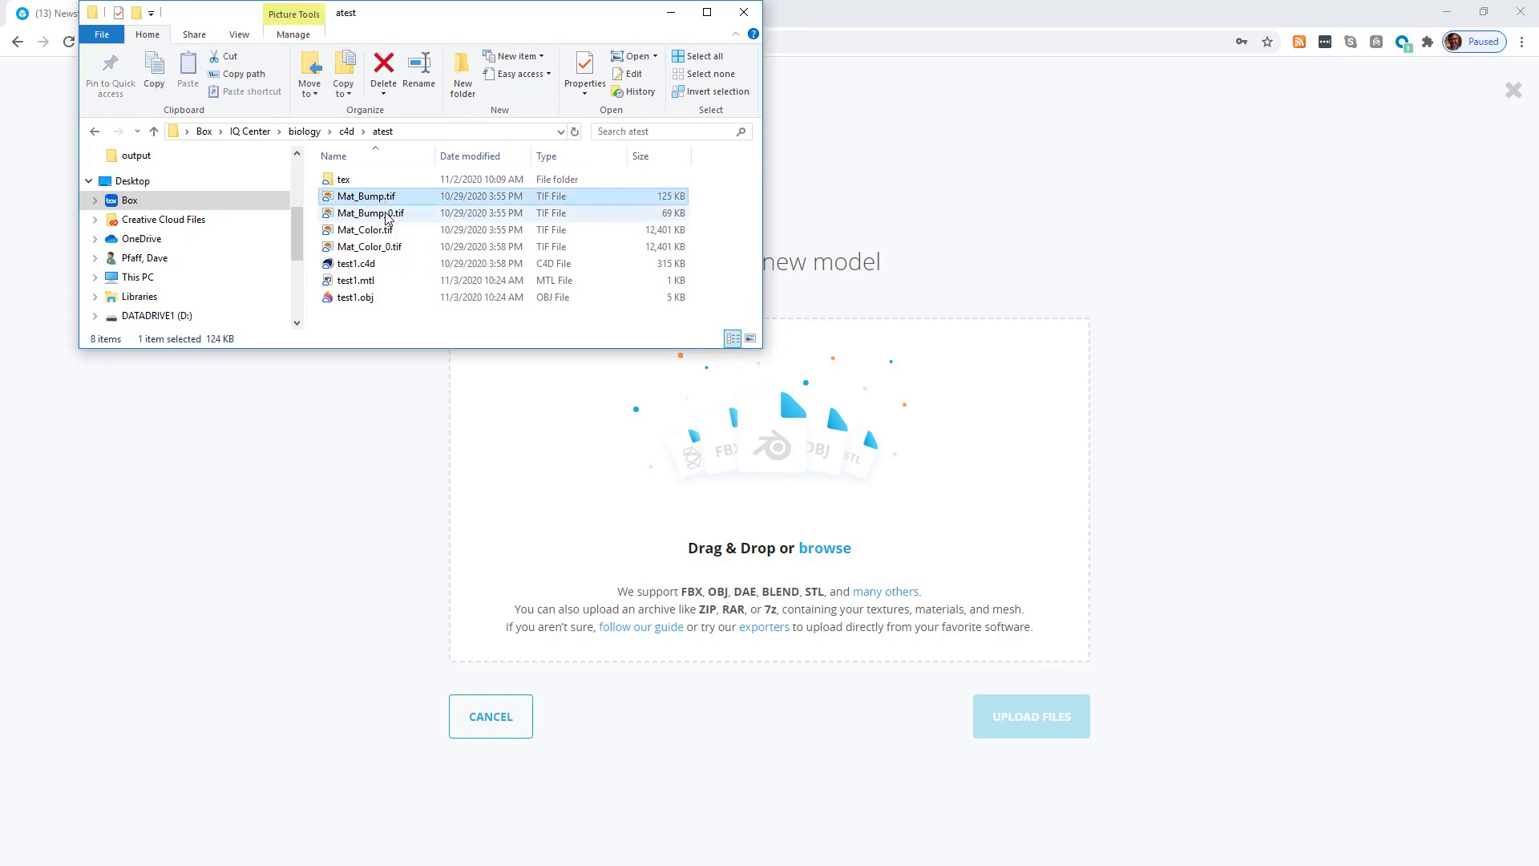
left_click(386, 213, "ctrl")
left_click(384, 230, "ctrl")
left_click(383, 246, "ctrl")
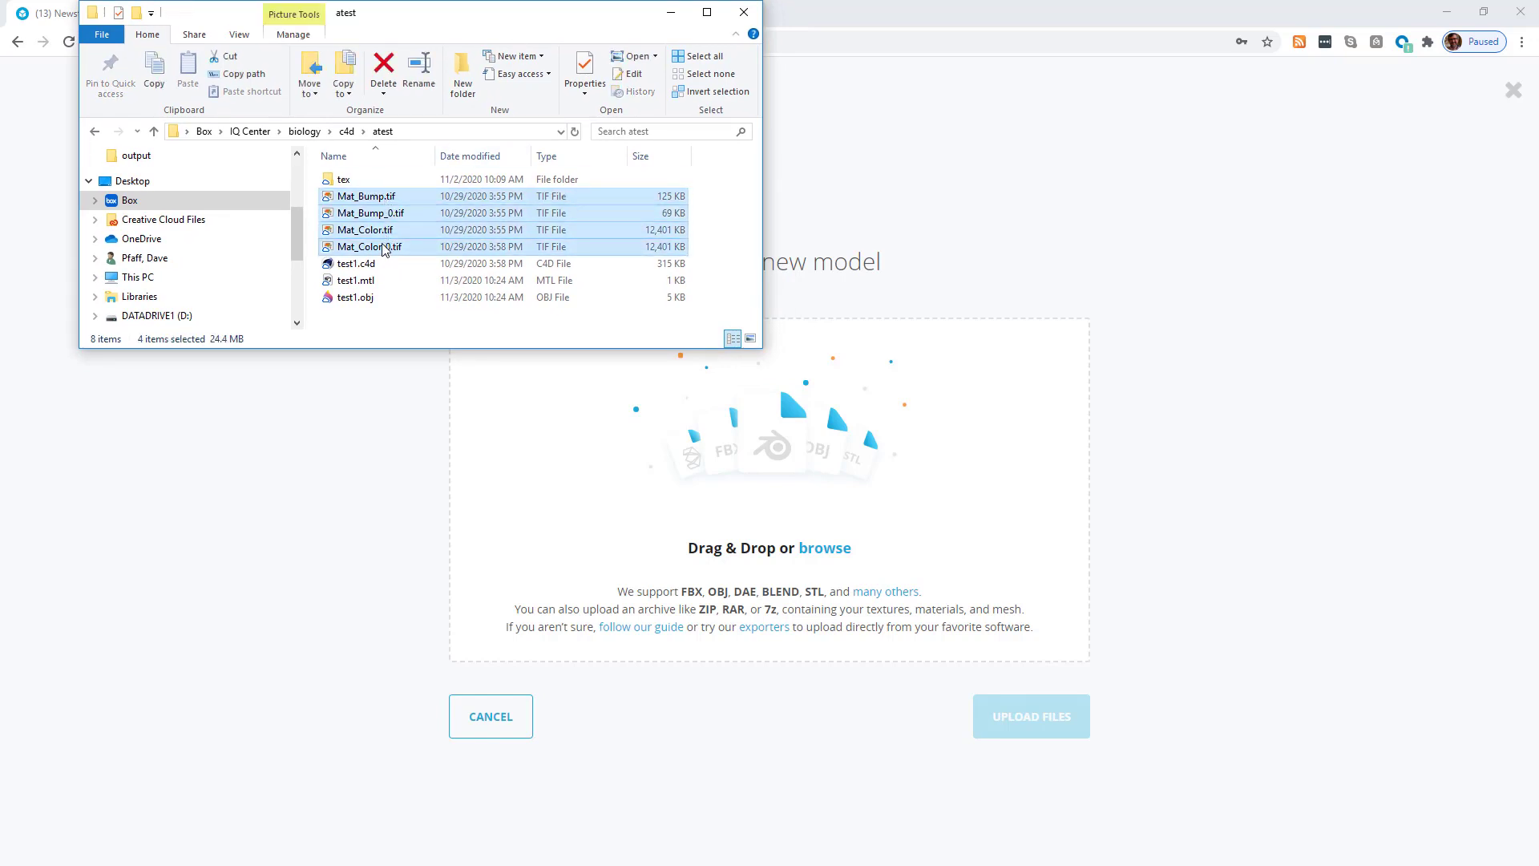
left_click(359, 280, "ctrl")
left_click(366, 298, "ctrl")
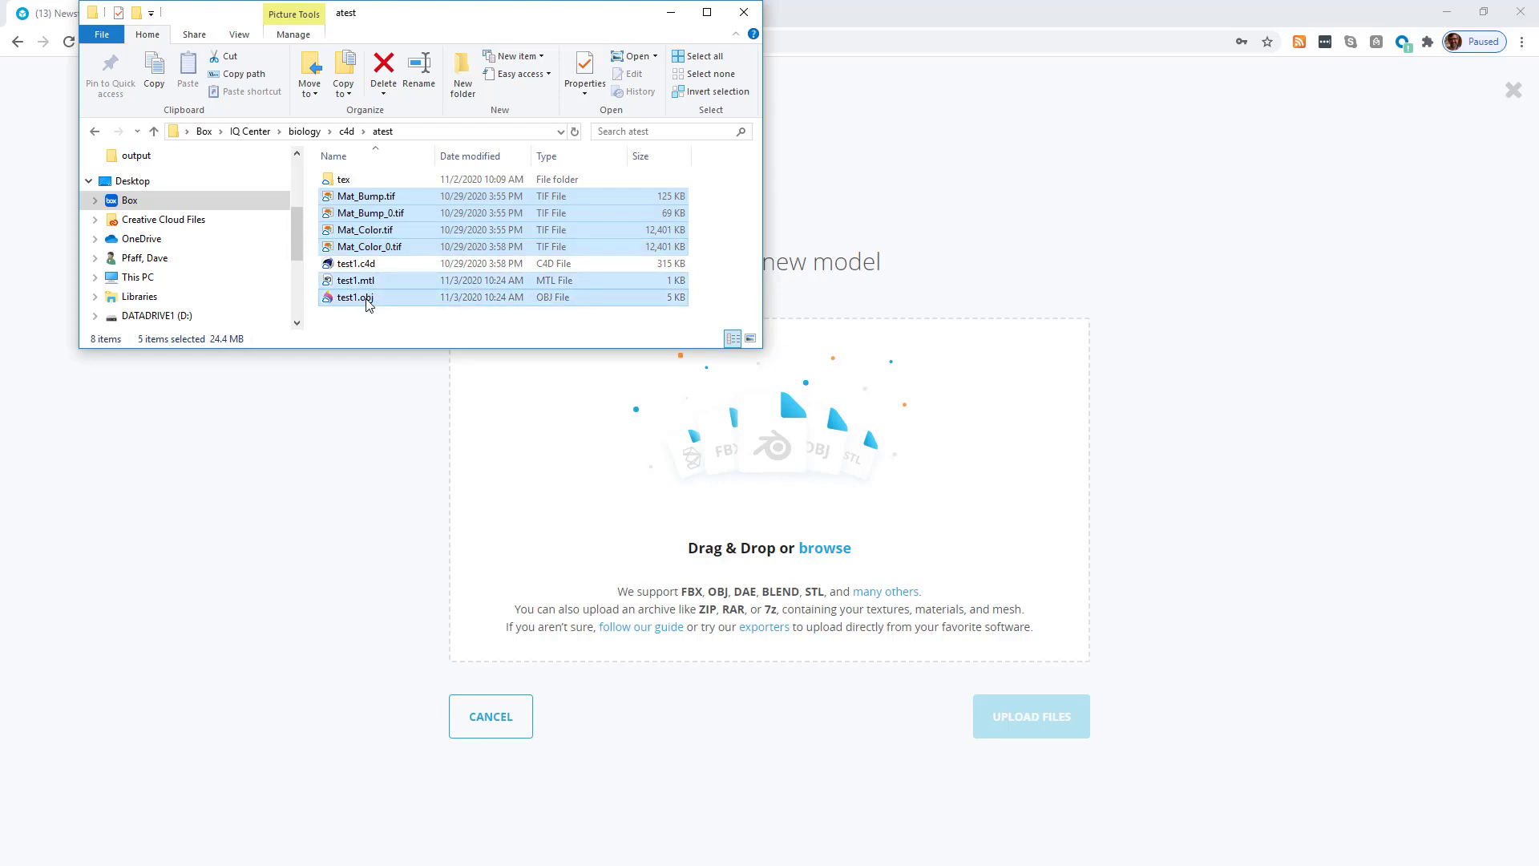
mouse_move(361, 235)
left_mouse_down()
mouse_move(393, 277)
mouse_move(521, 344)
mouse_move(643, 441)
mouse_move(730, 478)
left_mouse_up()
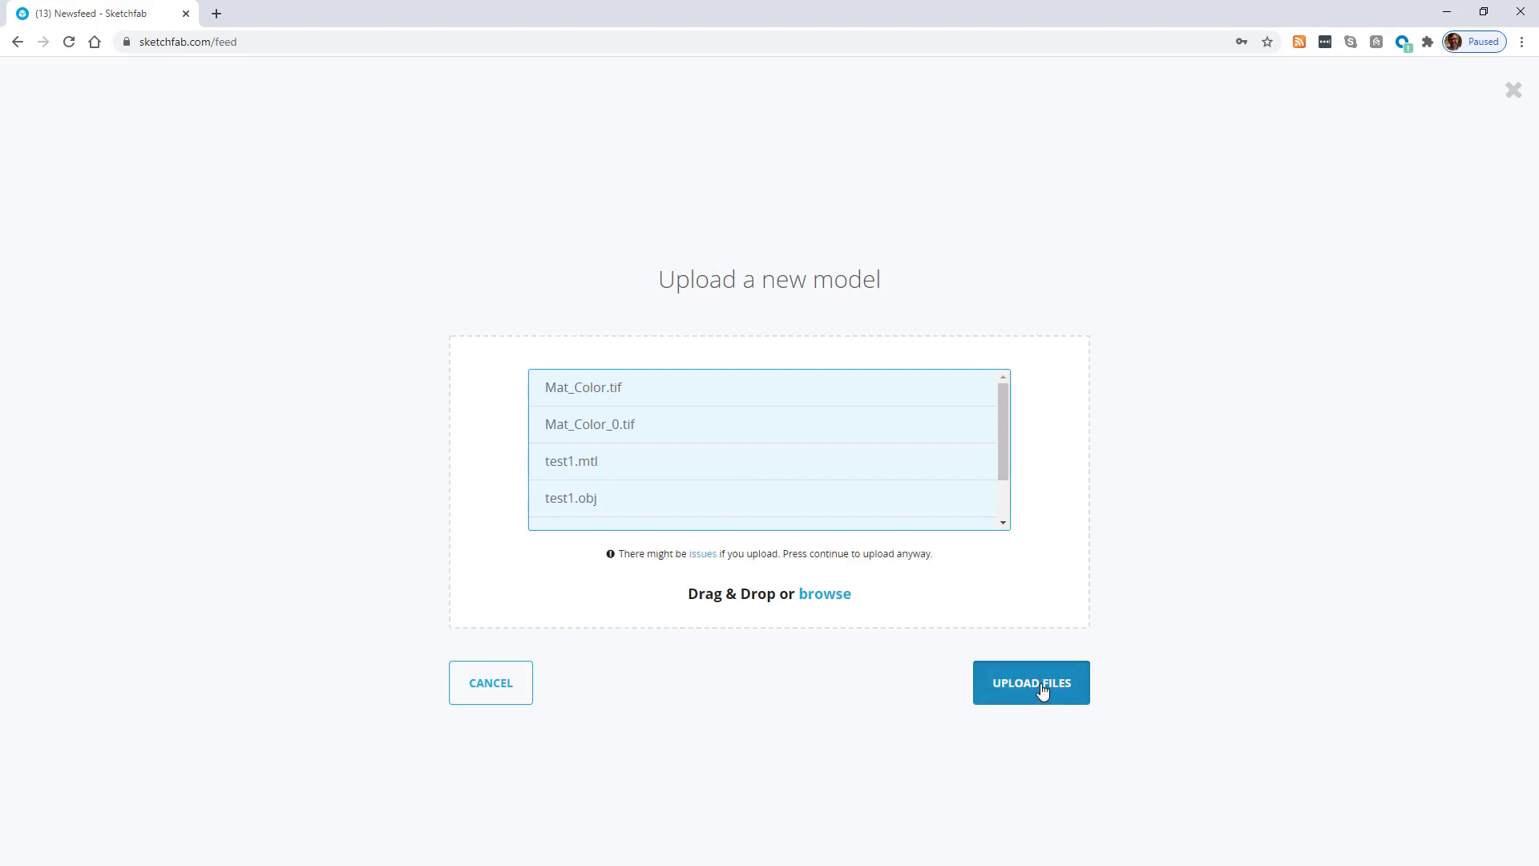
left_click(1032, 683)
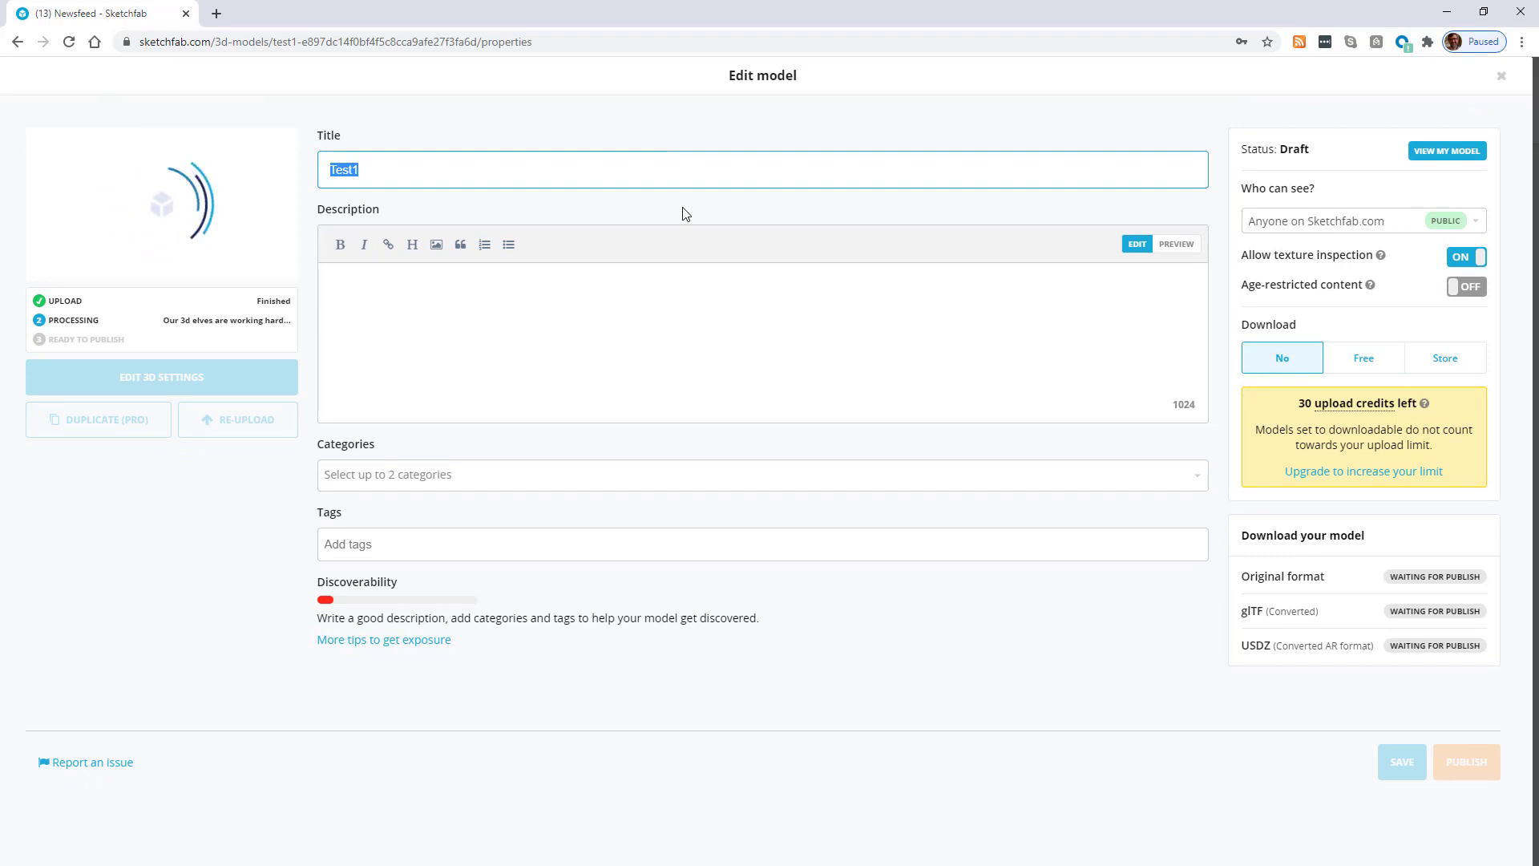
Enter 'Descriptive Name' as the model title and tick Nature & Plants under Categories
type("Descriptive Name")
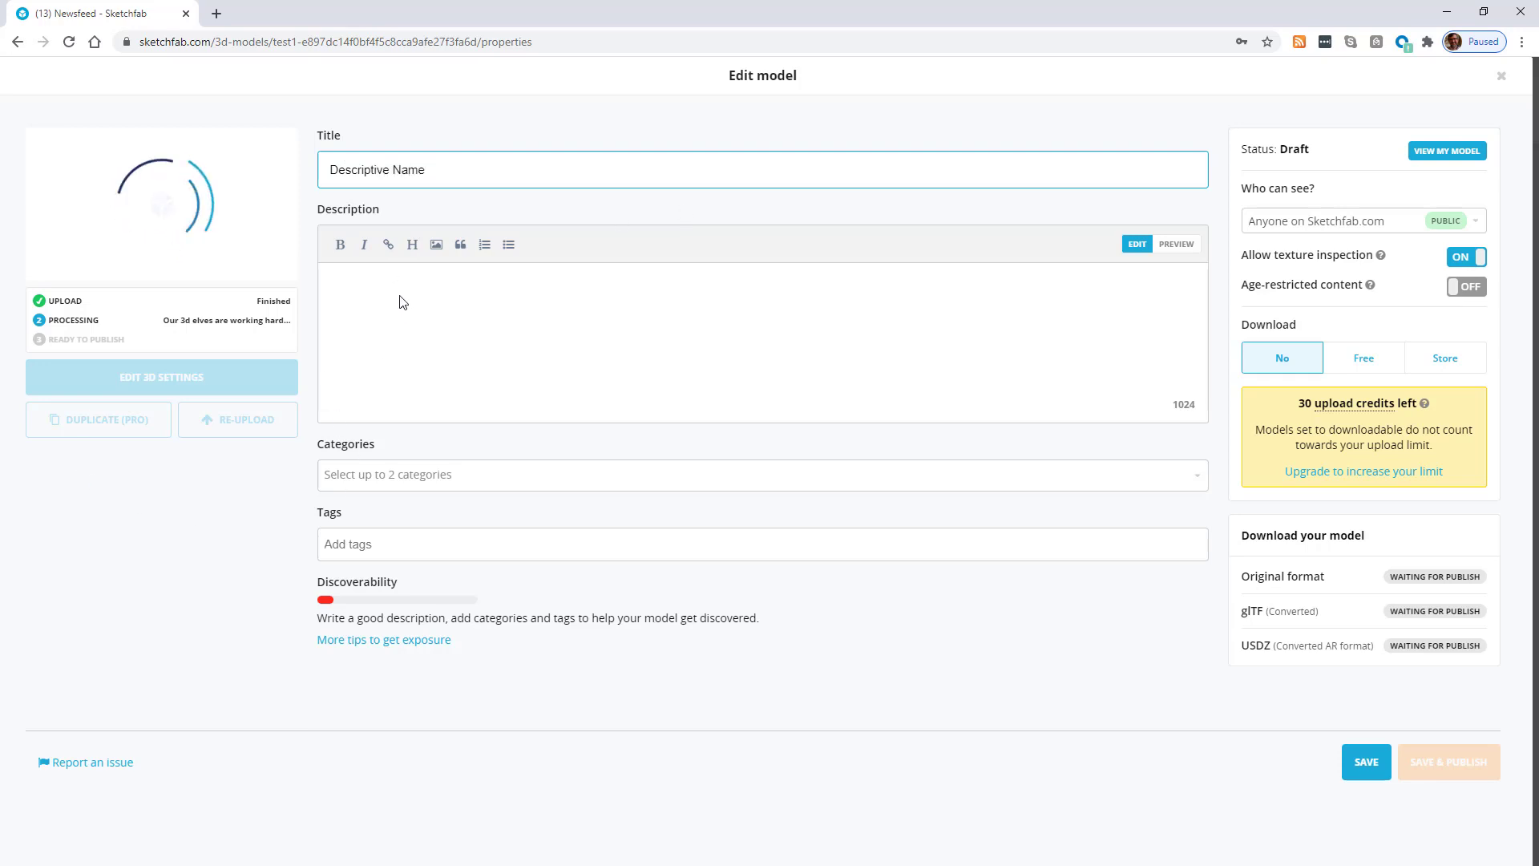
left_click(396, 291)
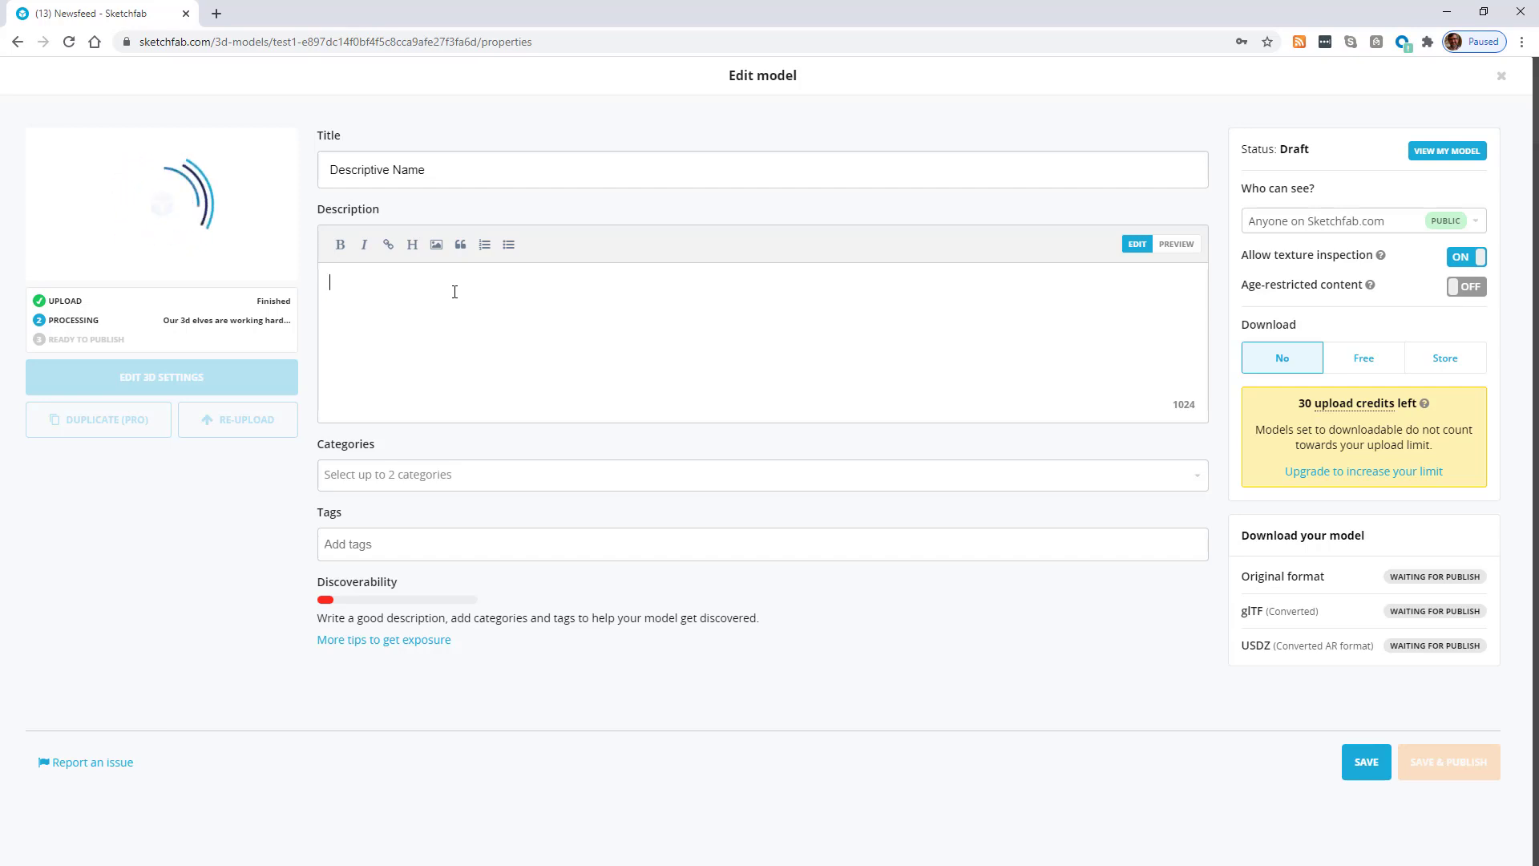
left_click(479, 481)
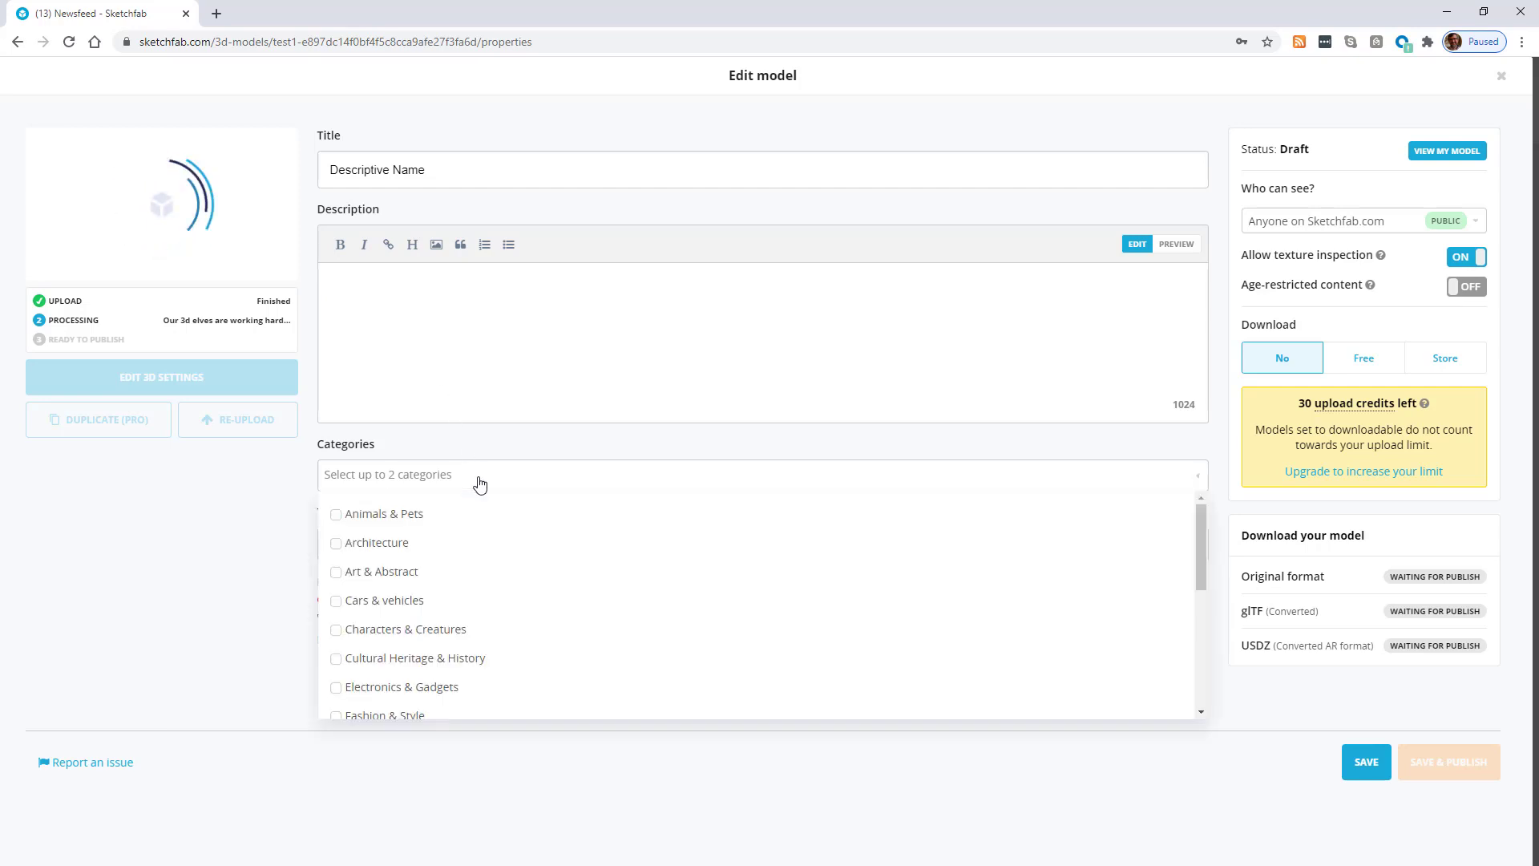
scroll(446, 619, "down", 2)
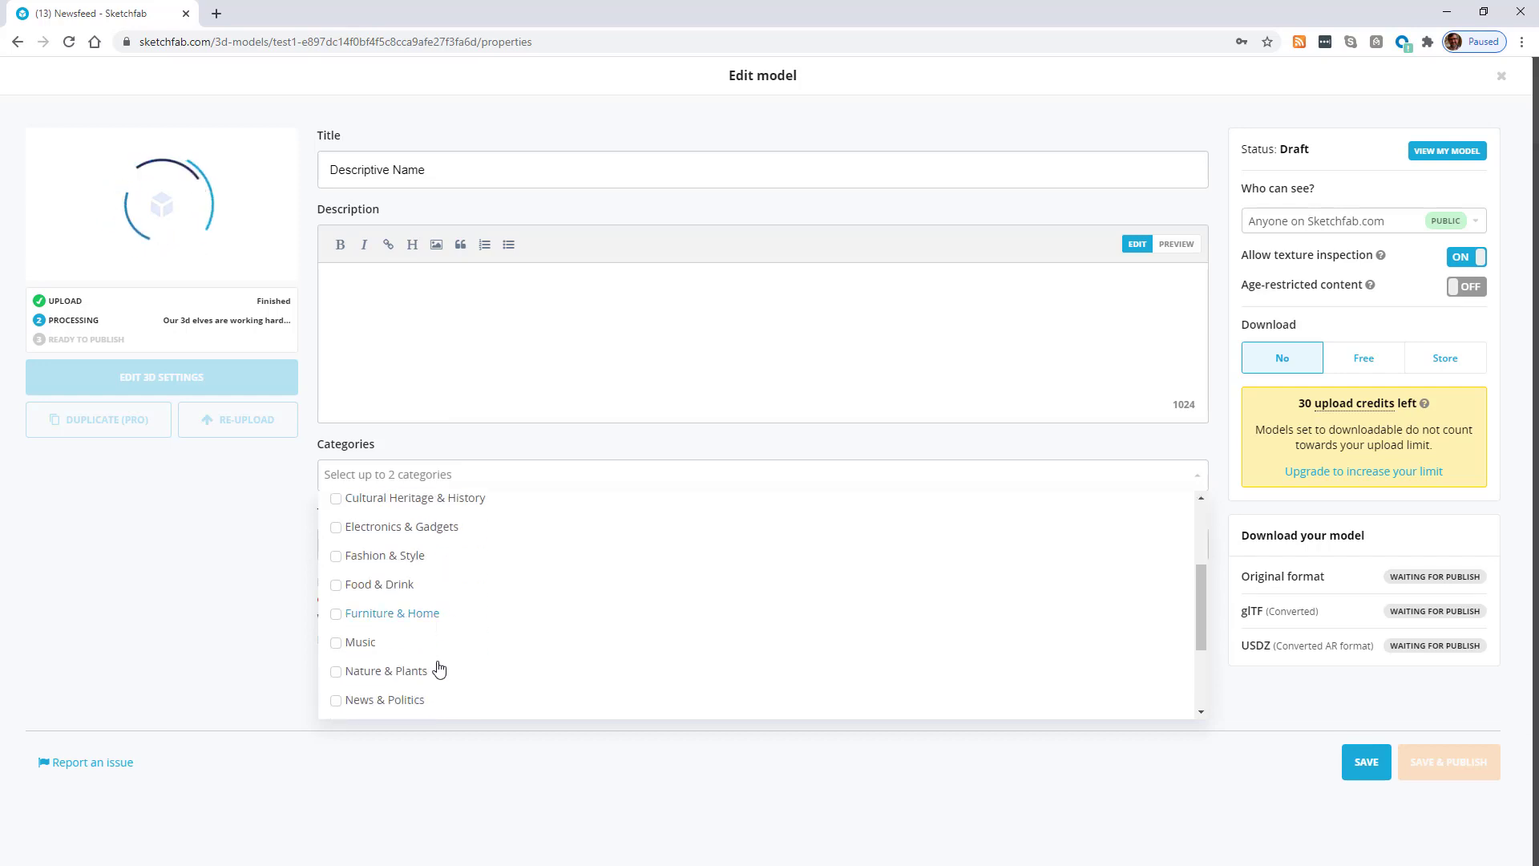
left_click(336, 672)
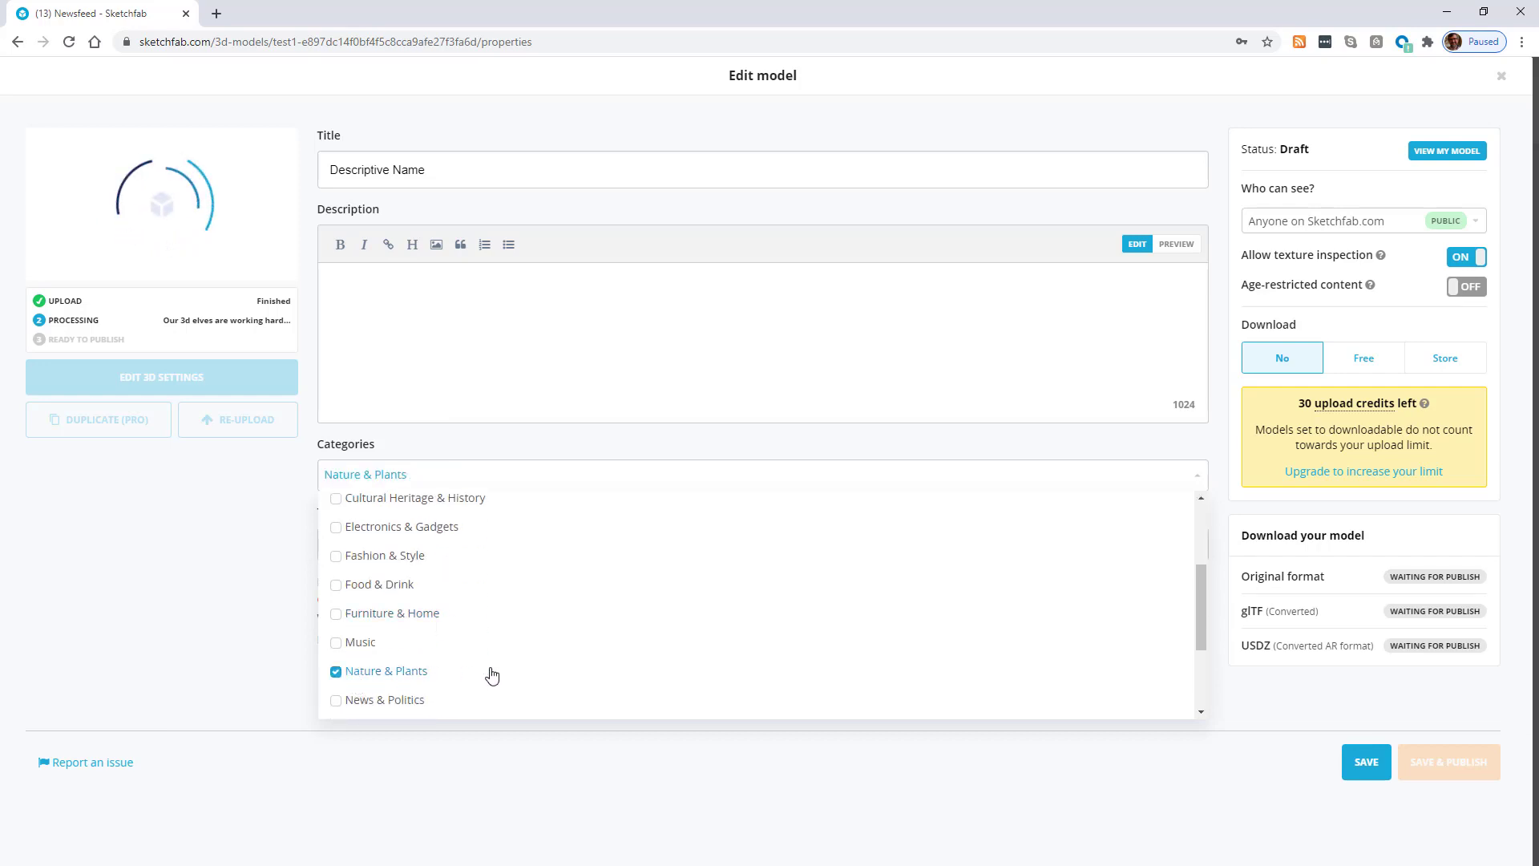
scroll(509, 679, "up", 2)
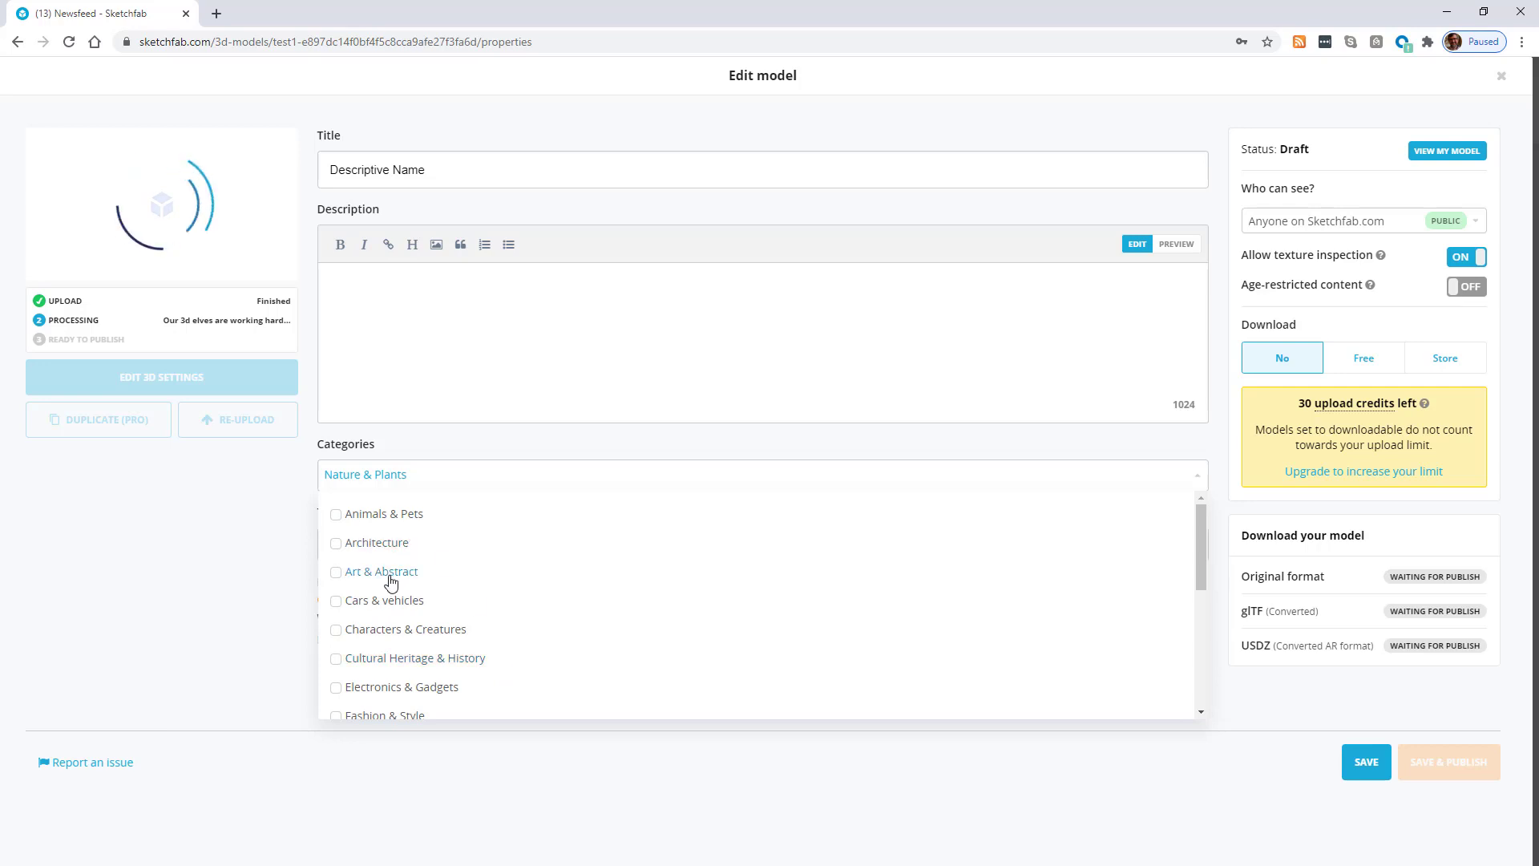
scroll(383, 647, "down", 1)
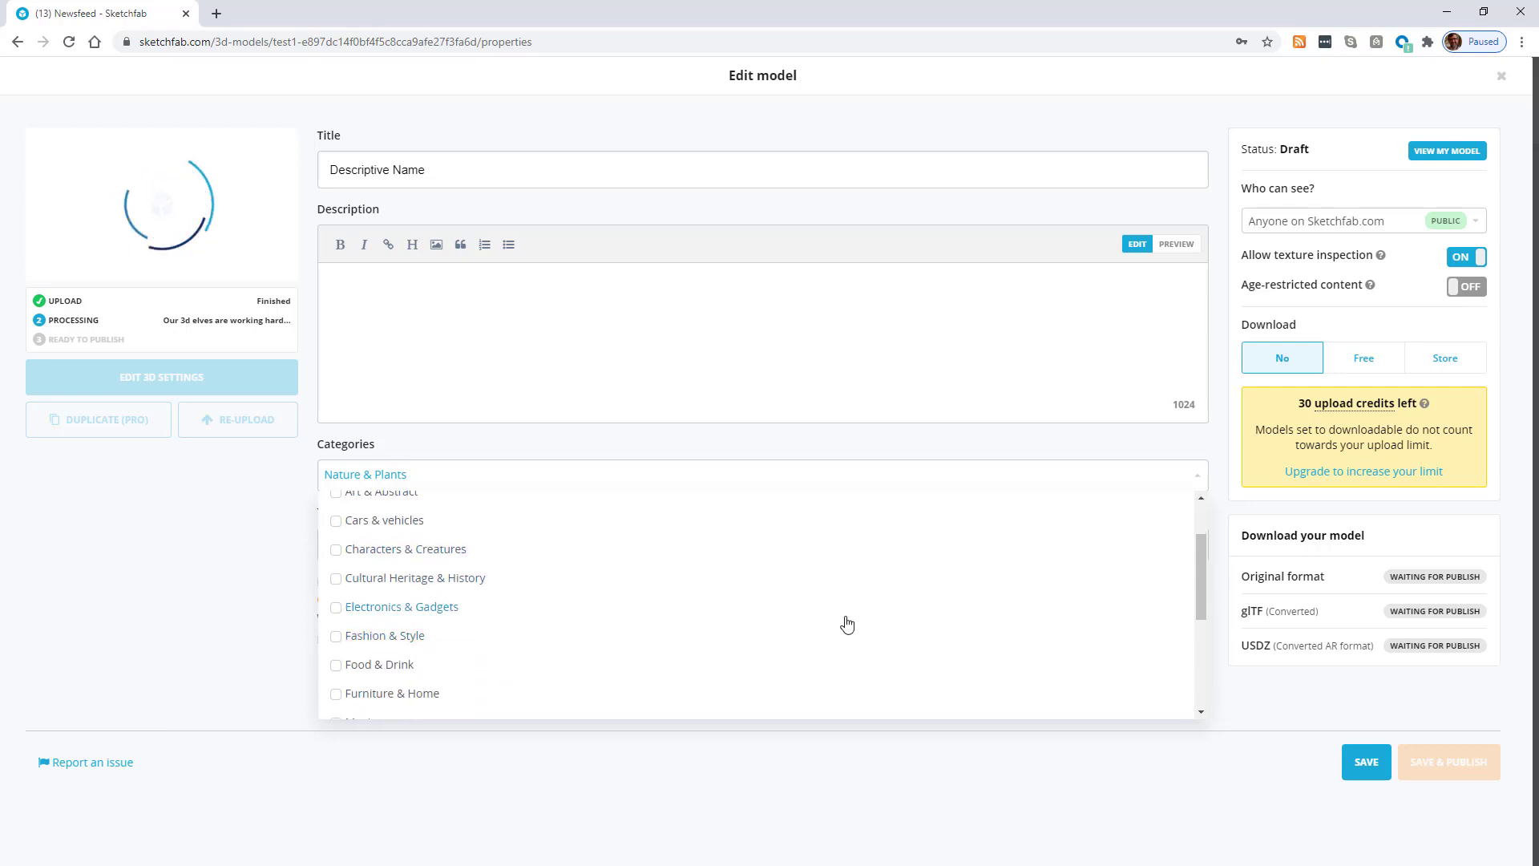
left_click(469, 418)
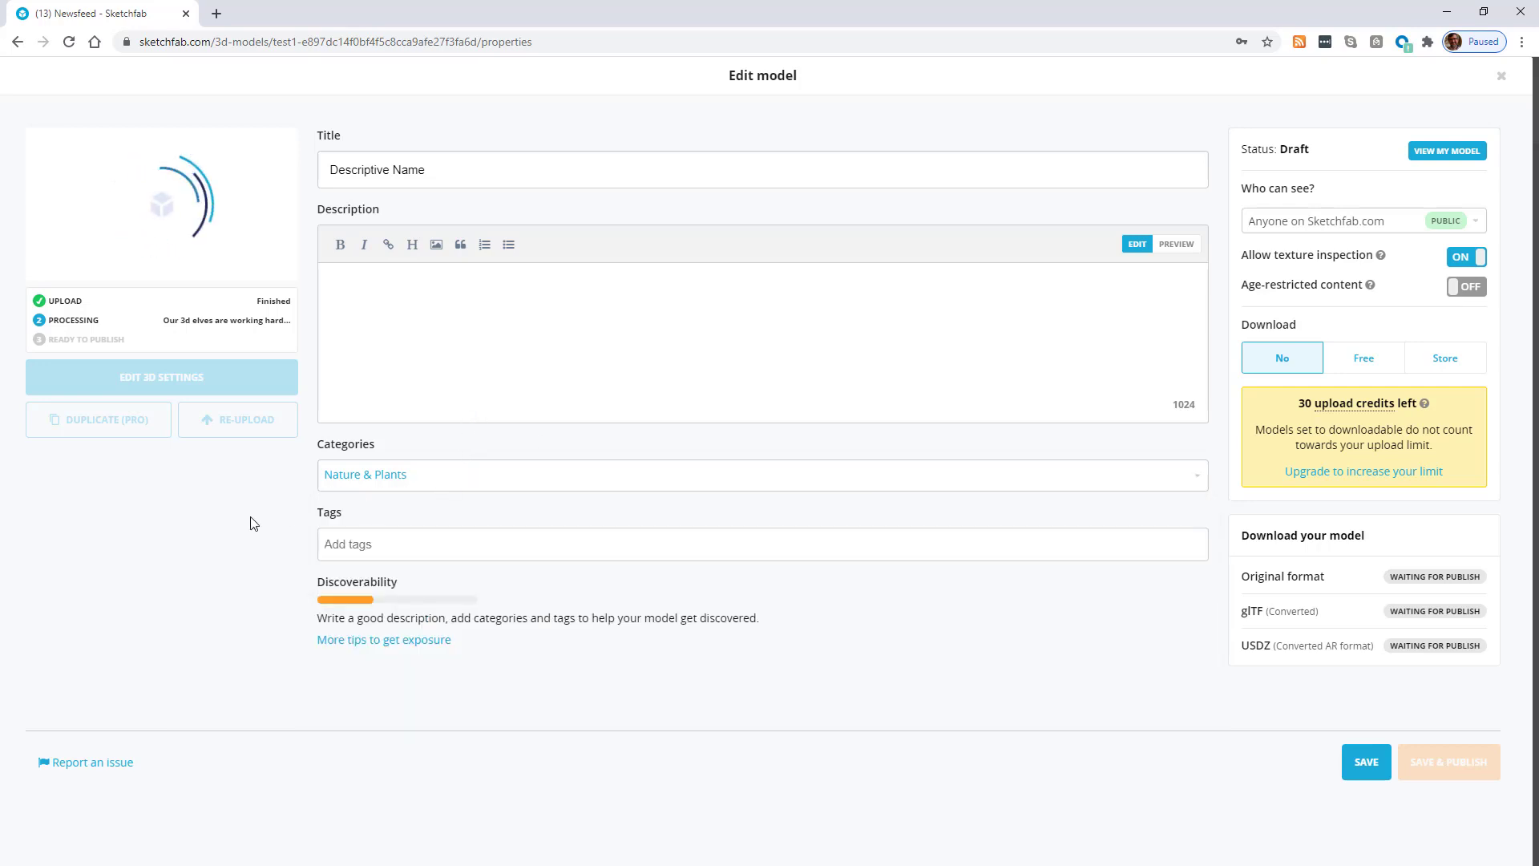
left_click(412, 545)
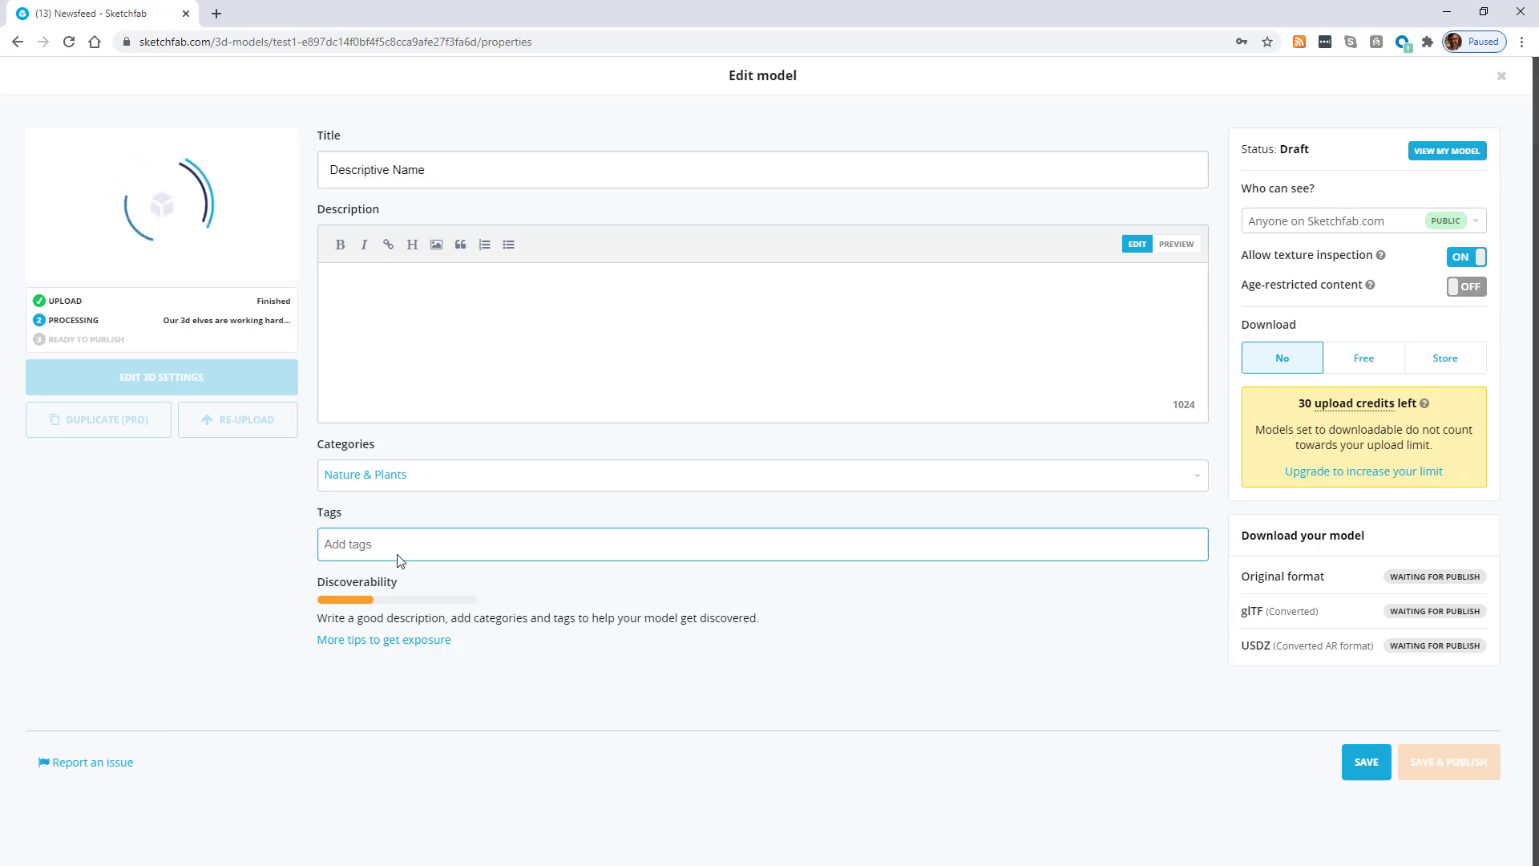
Add the tag iqcenter, set Download to Free, save, and go to the model page
type("iqc")
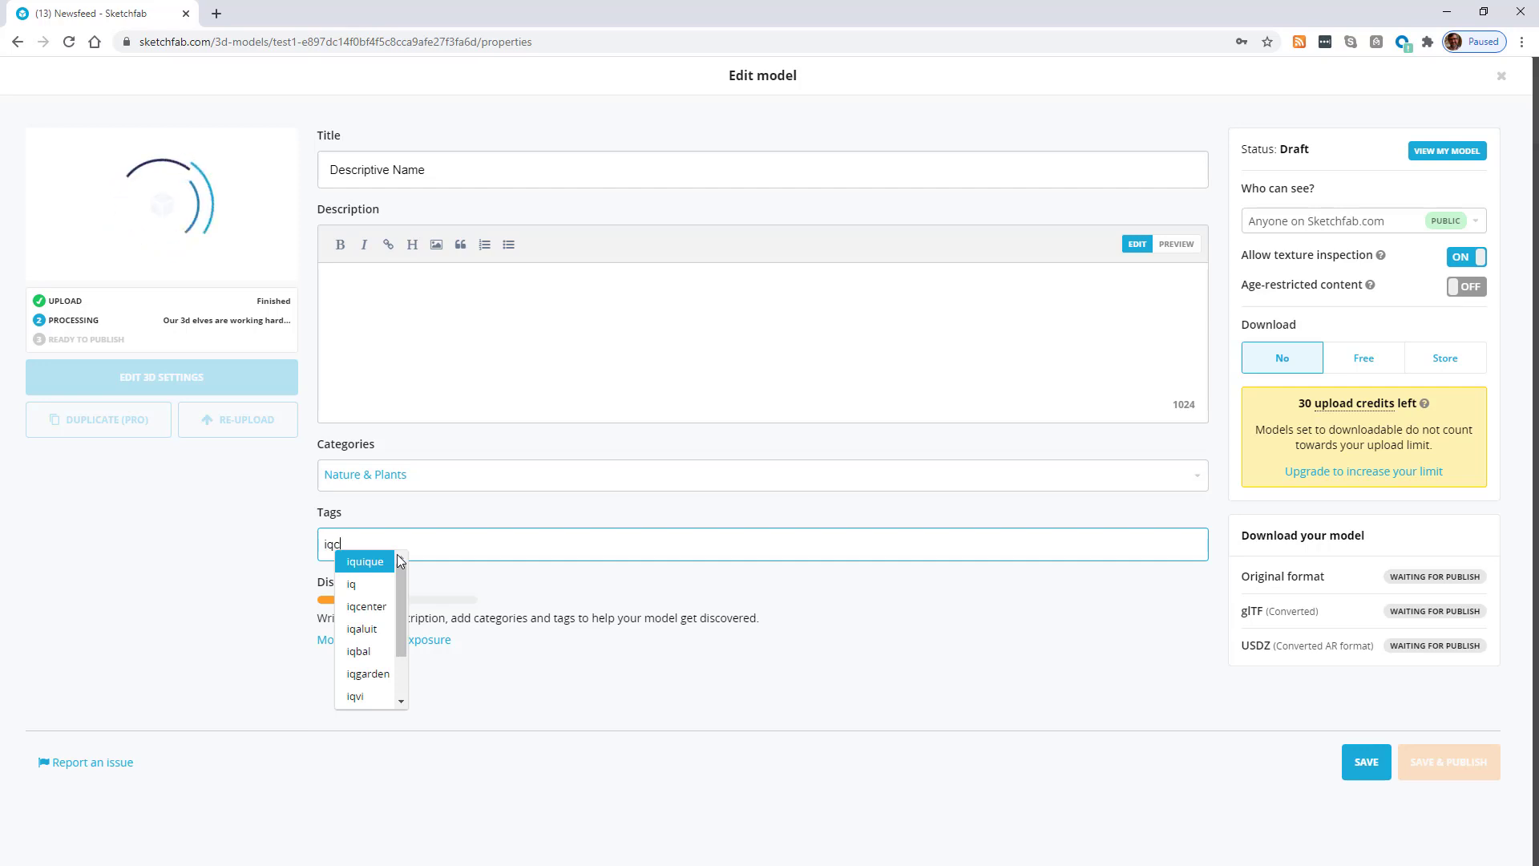
type("enter")
key("Return")
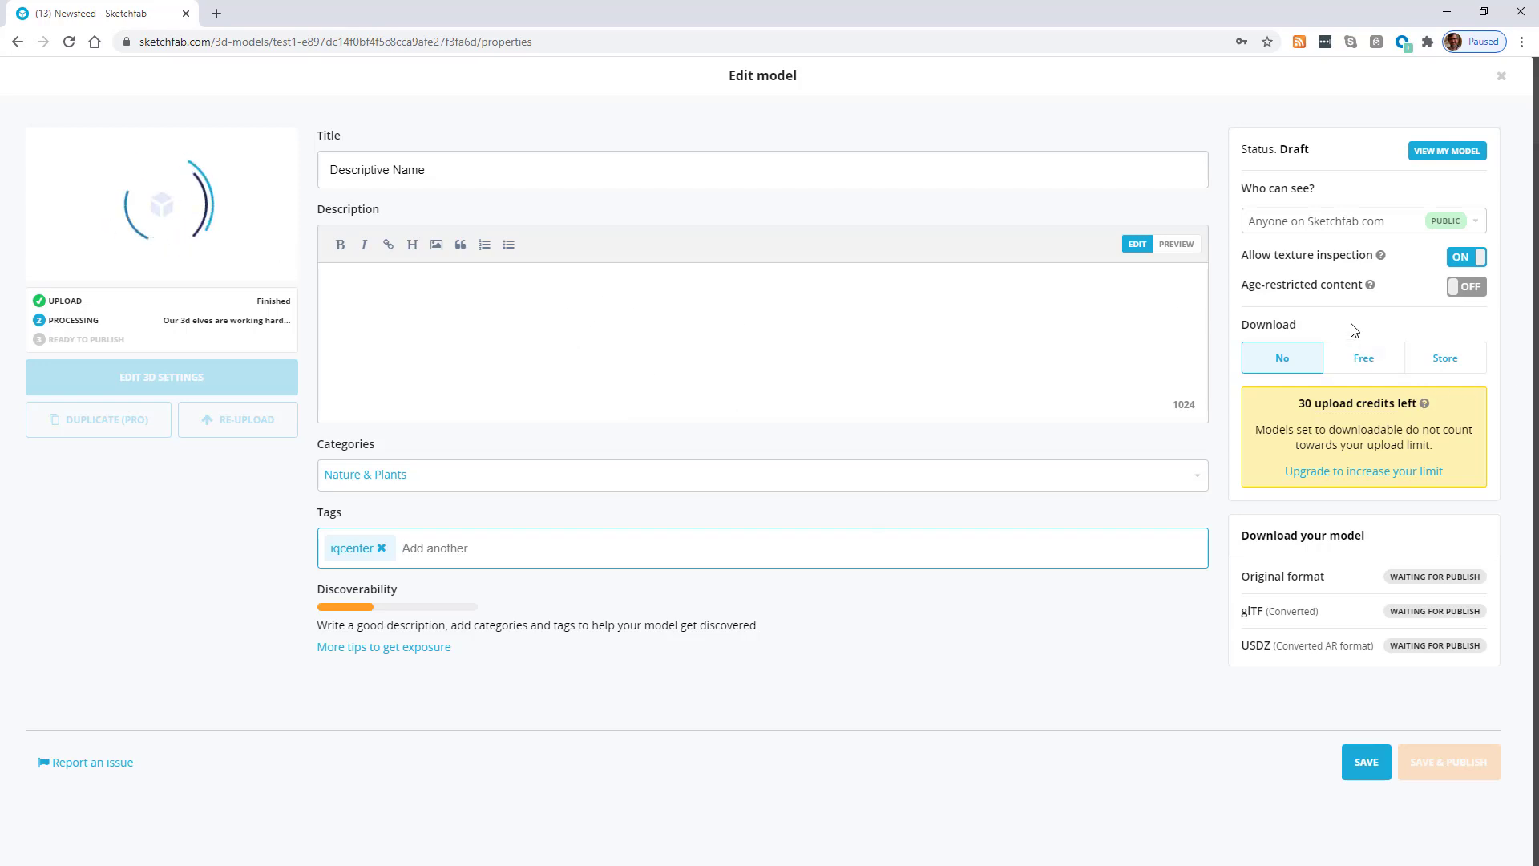
left_click(1359, 365)
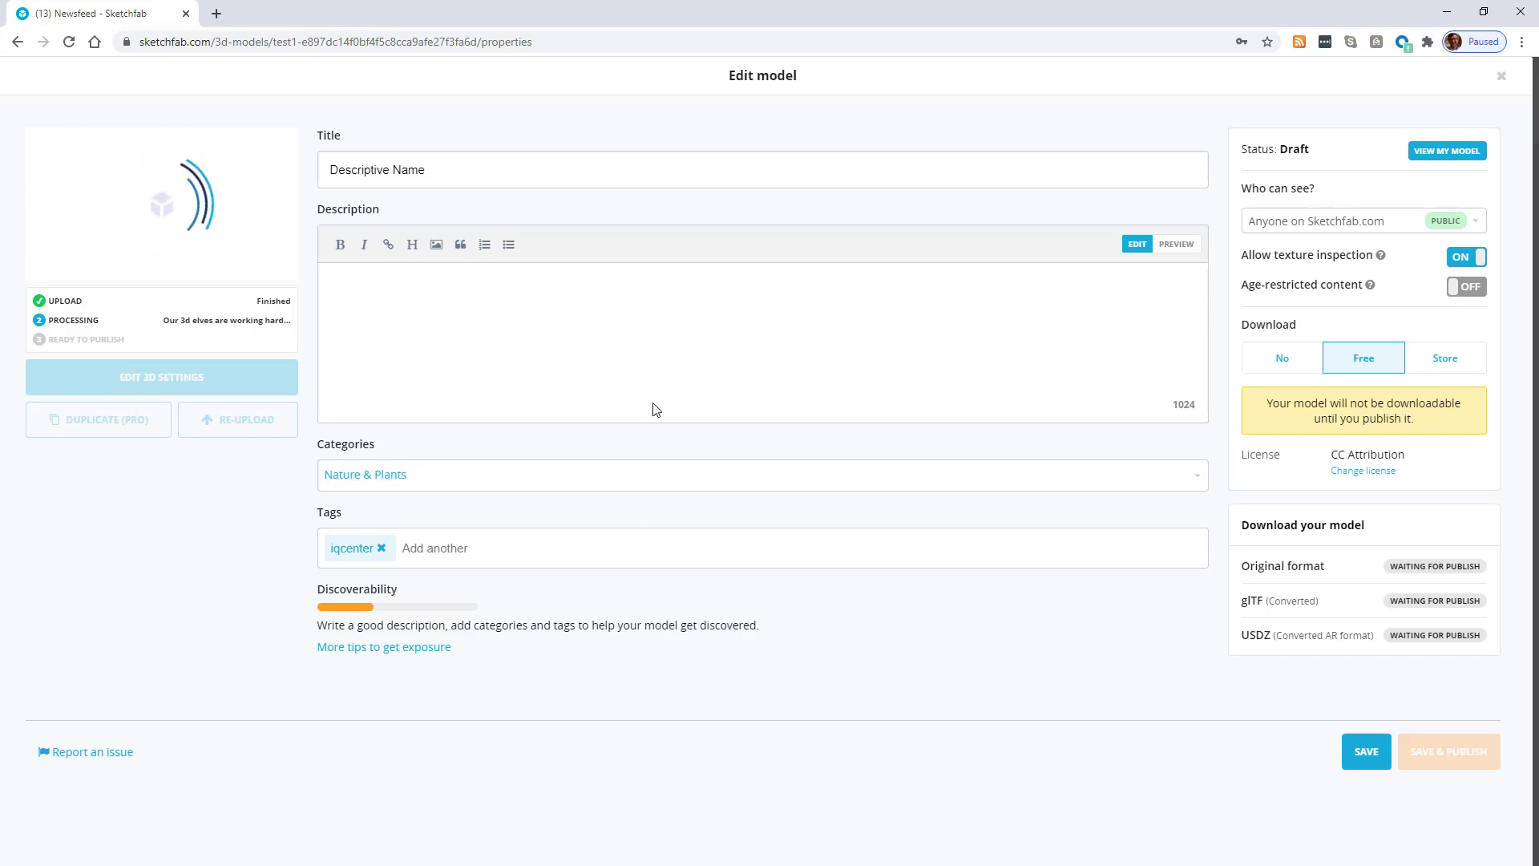
left_click(1363, 751)
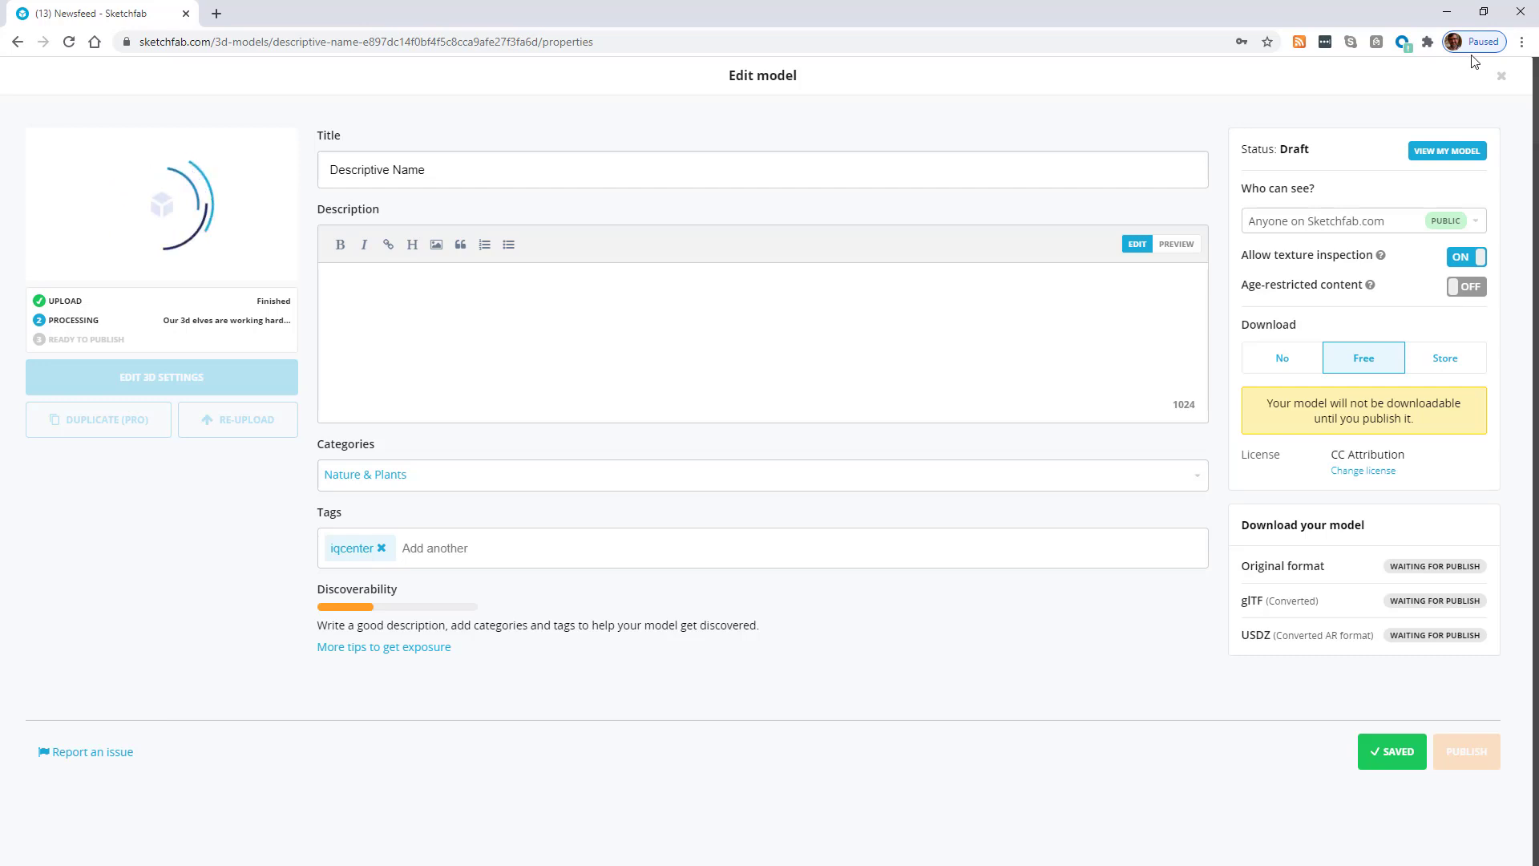
left_click(1434, 157)
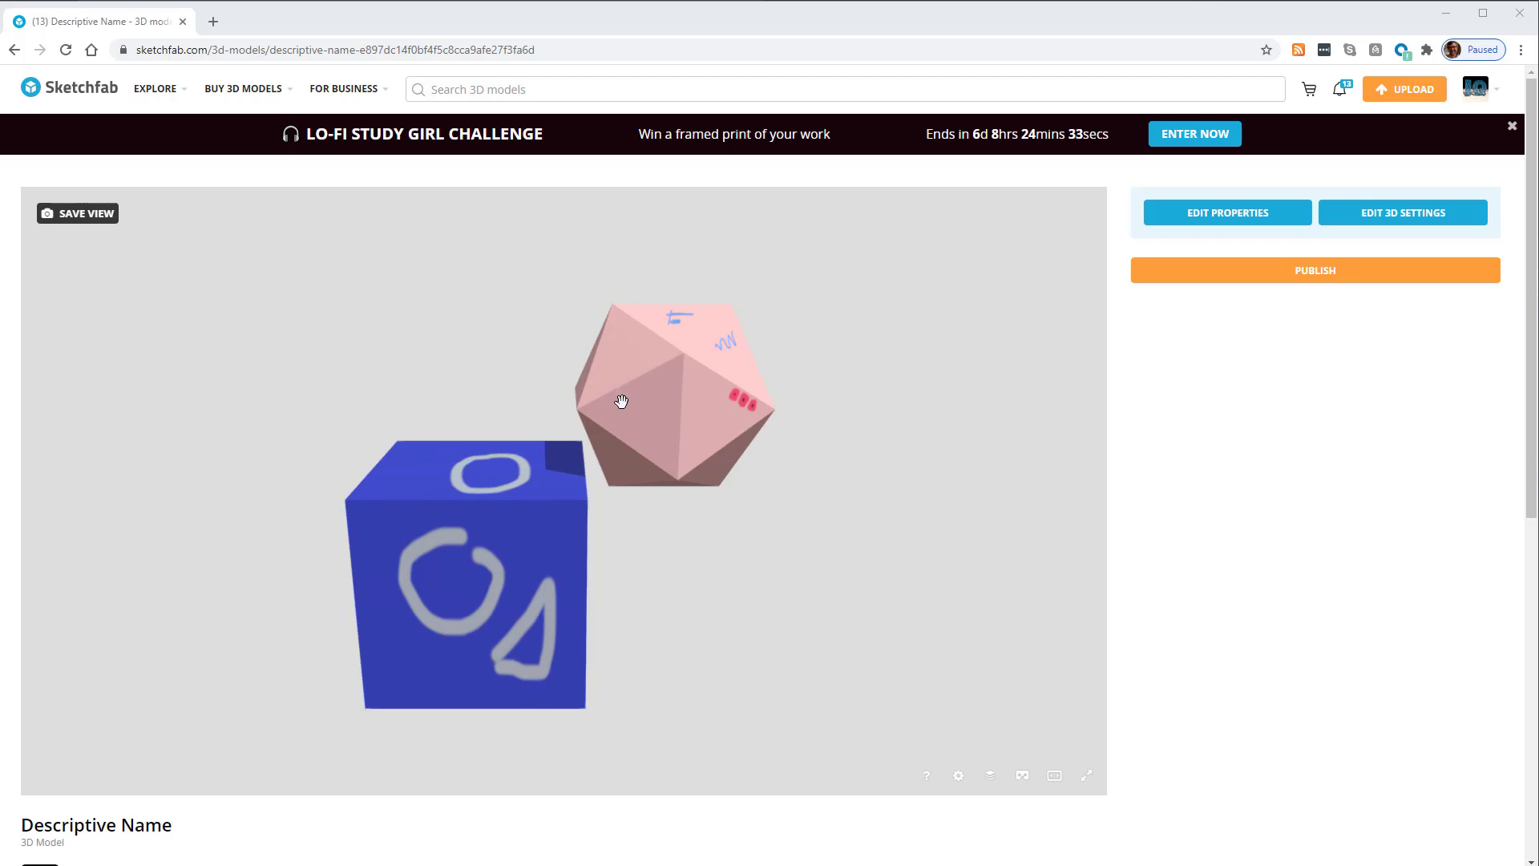
Orbit the textured cube and icosahedron in the viewer, then enter Edit 3D Settings
mouse_move(491, 341)
left_mouse_down()
mouse_move(505, 354)
mouse_move(395, 334)
mouse_move(497, 331)
mouse_move(498, 424)
mouse_move(447, 364)
mouse_move(364, 347)
mouse_move(498, 368)
mouse_move(487, 431)
mouse_move(477, 362)
mouse_move(433, 354)
mouse_move(674, 416)
mouse_move(589, 423)
mouse_move(628, 401)
mouse_move(680, 409)
mouse_move(662, 416)
mouse_move(673, 385)
mouse_move(624, 416)
mouse_move(641, 434)
mouse_move(667, 421)
mouse_move(685, 368)
mouse_move(617, 411)
mouse_move(463, 401)
mouse_move(675, 433)
mouse_move(677, 416)
mouse_move(633, 420)
left_mouse_up()
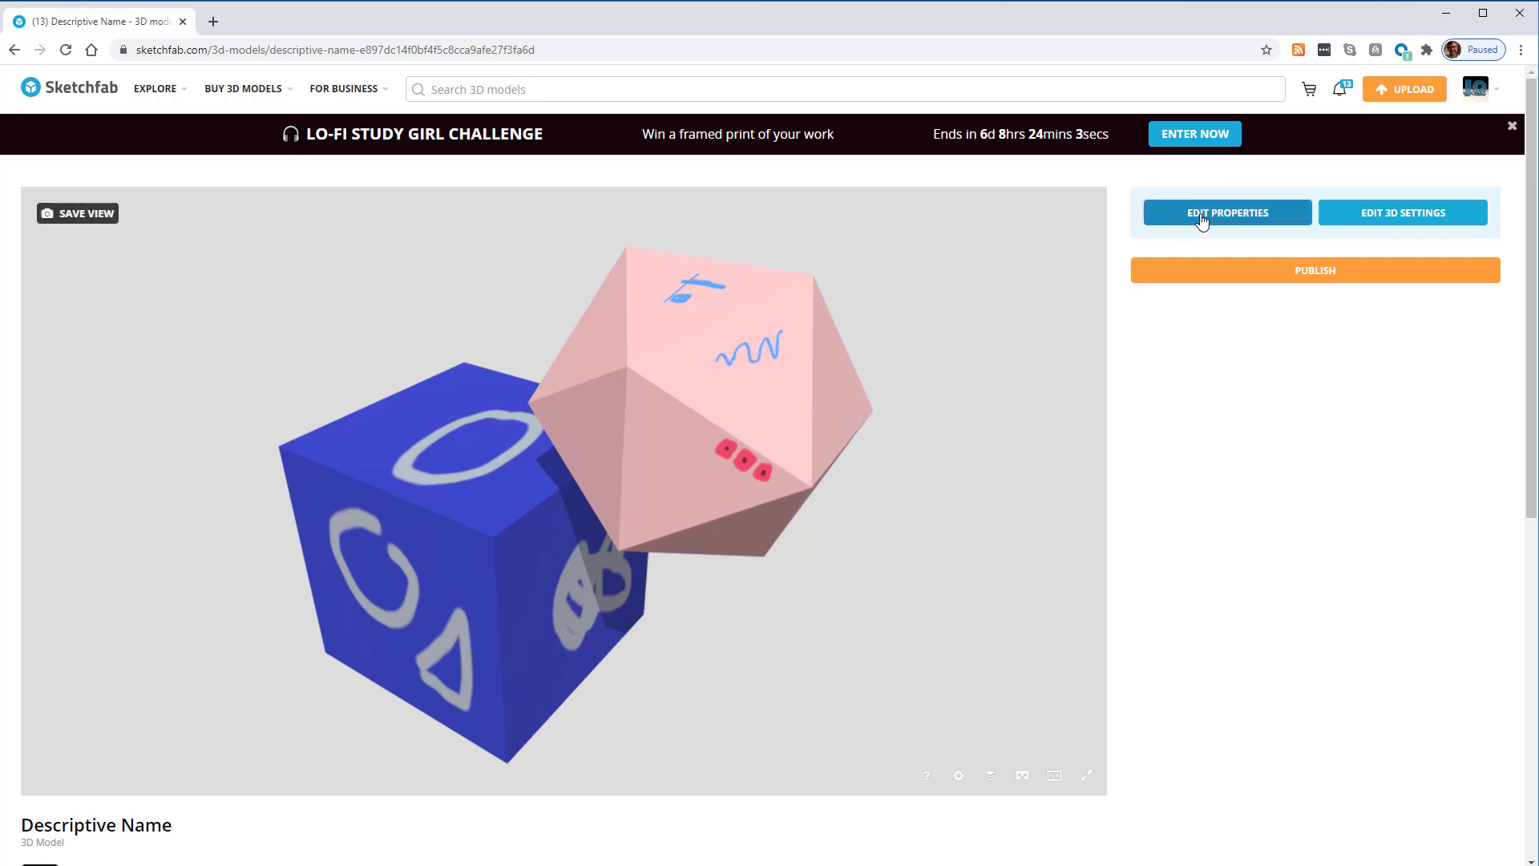
left_click(1427, 215)
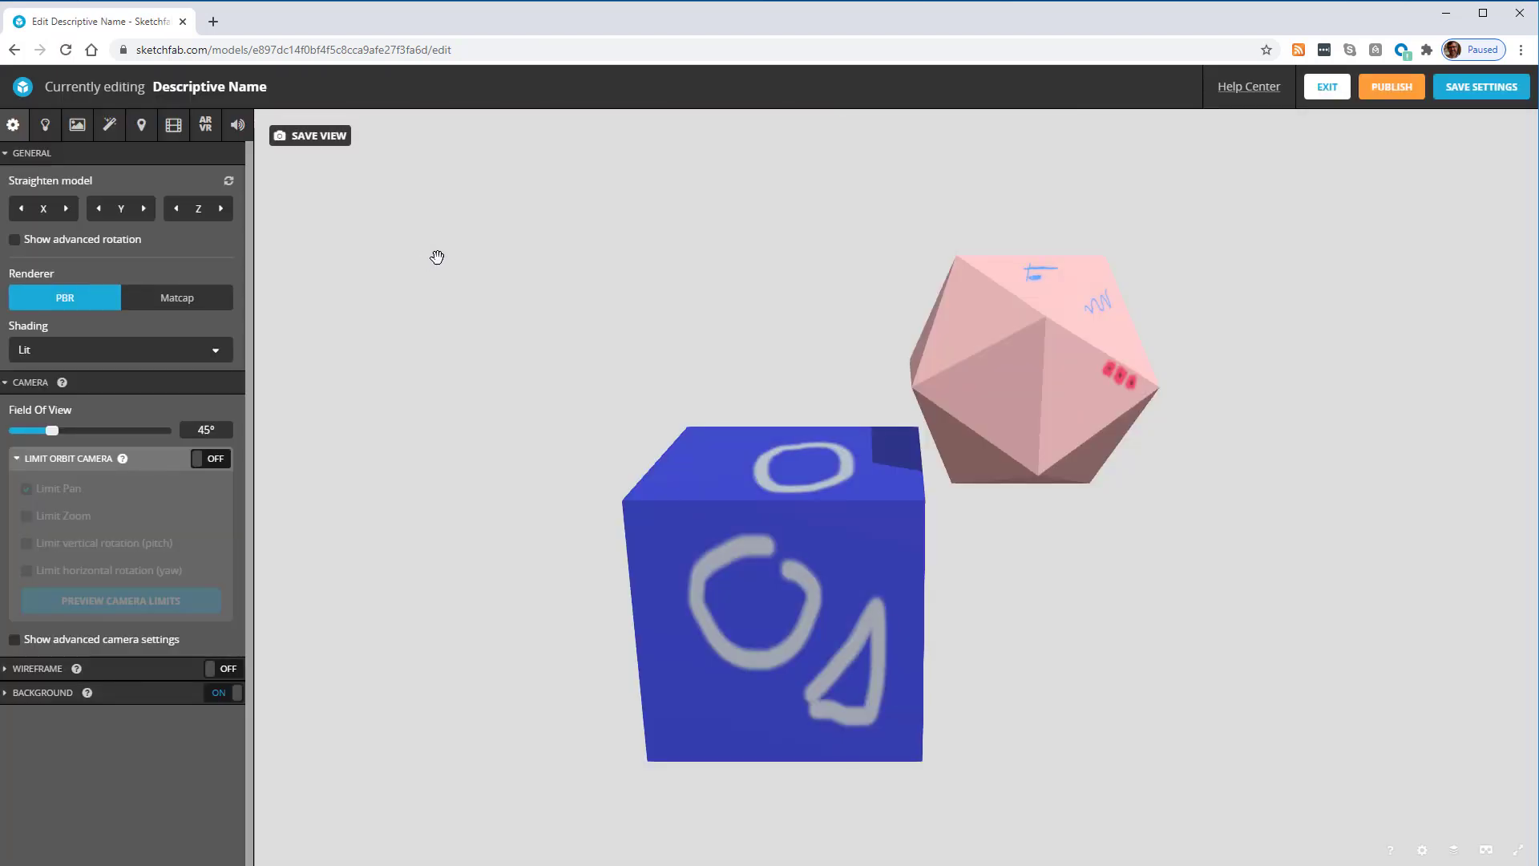
Switch the Background to Image mode, keeping back1_flat.jpg behind the models
mouse_move(780, 289)
left_mouse_down()
mouse_move(790, 333)
mouse_move(746, 315)
mouse_move(821, 312)
mouse_move(740, 286)
mouse_move(766, 320)
mouse_move(783, 320)
mouse_move(767, 289)
left_mouse_up()
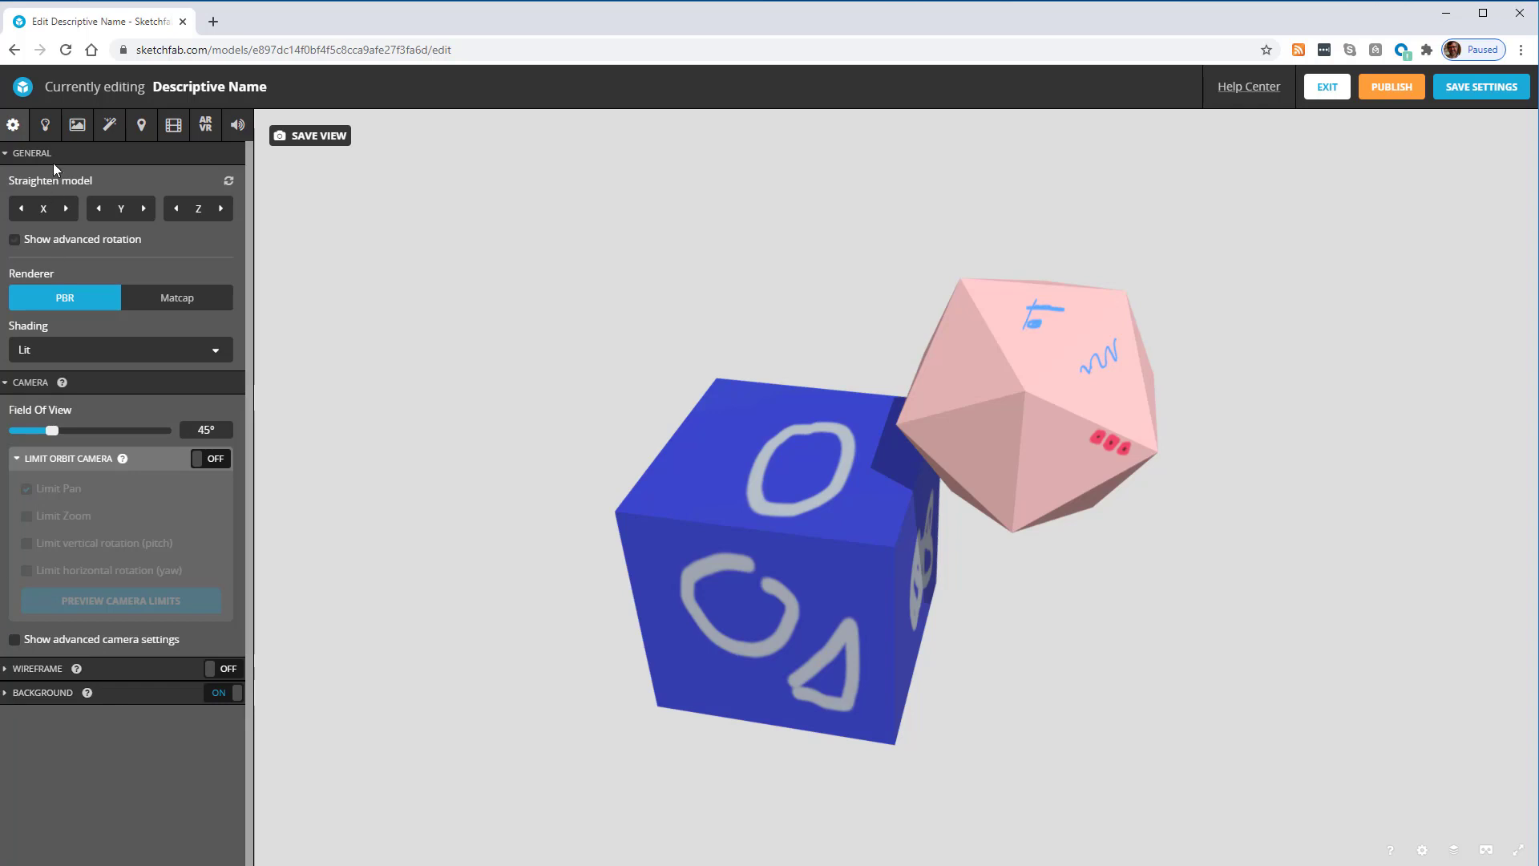
left_click(6, 694)
left_click(122, 738)
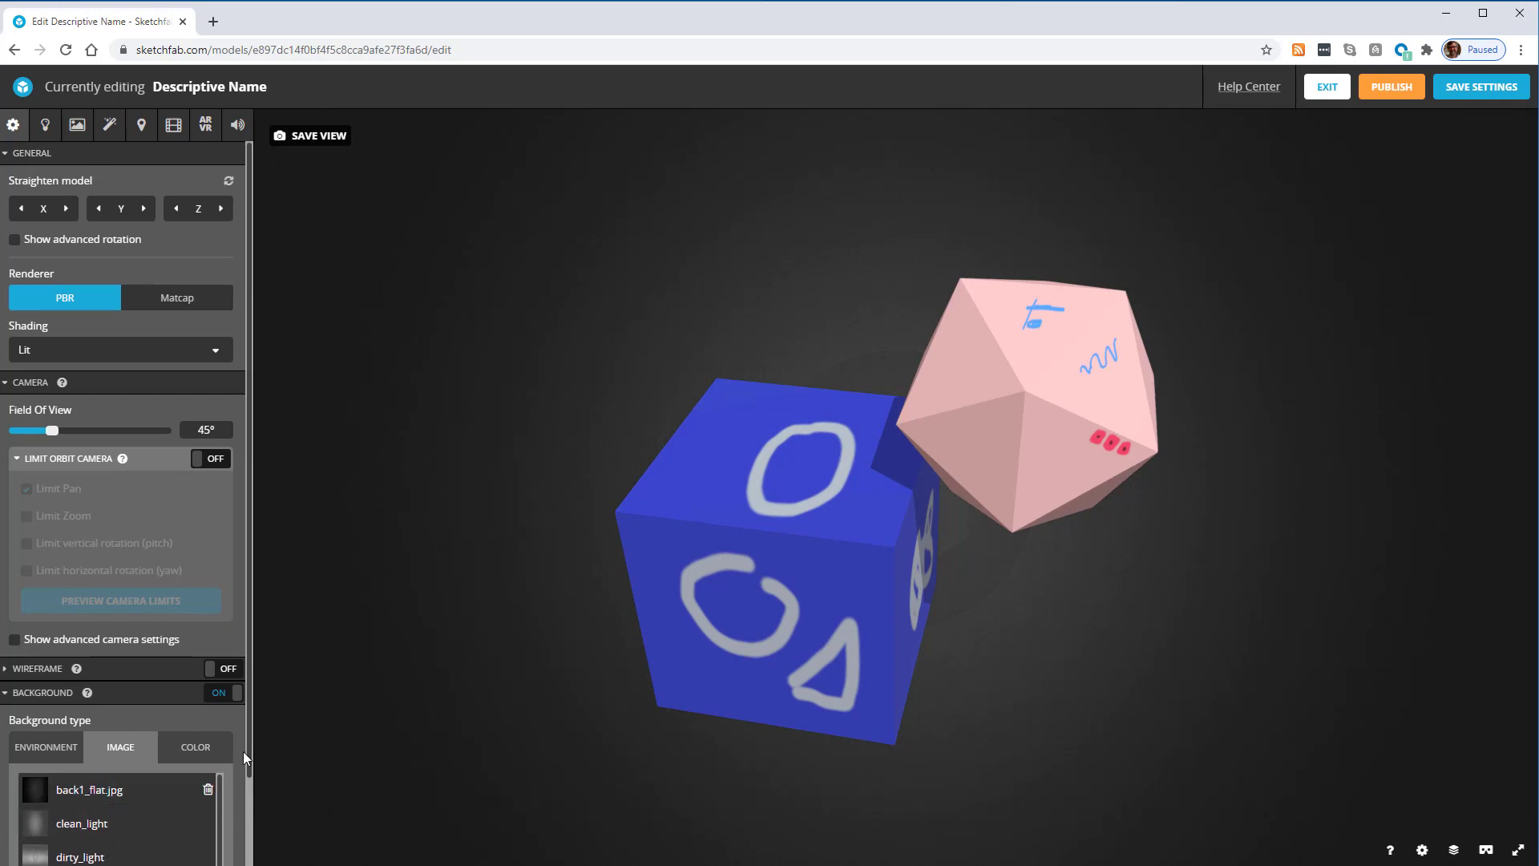
left_click_drag(249, 744, 248, 816)
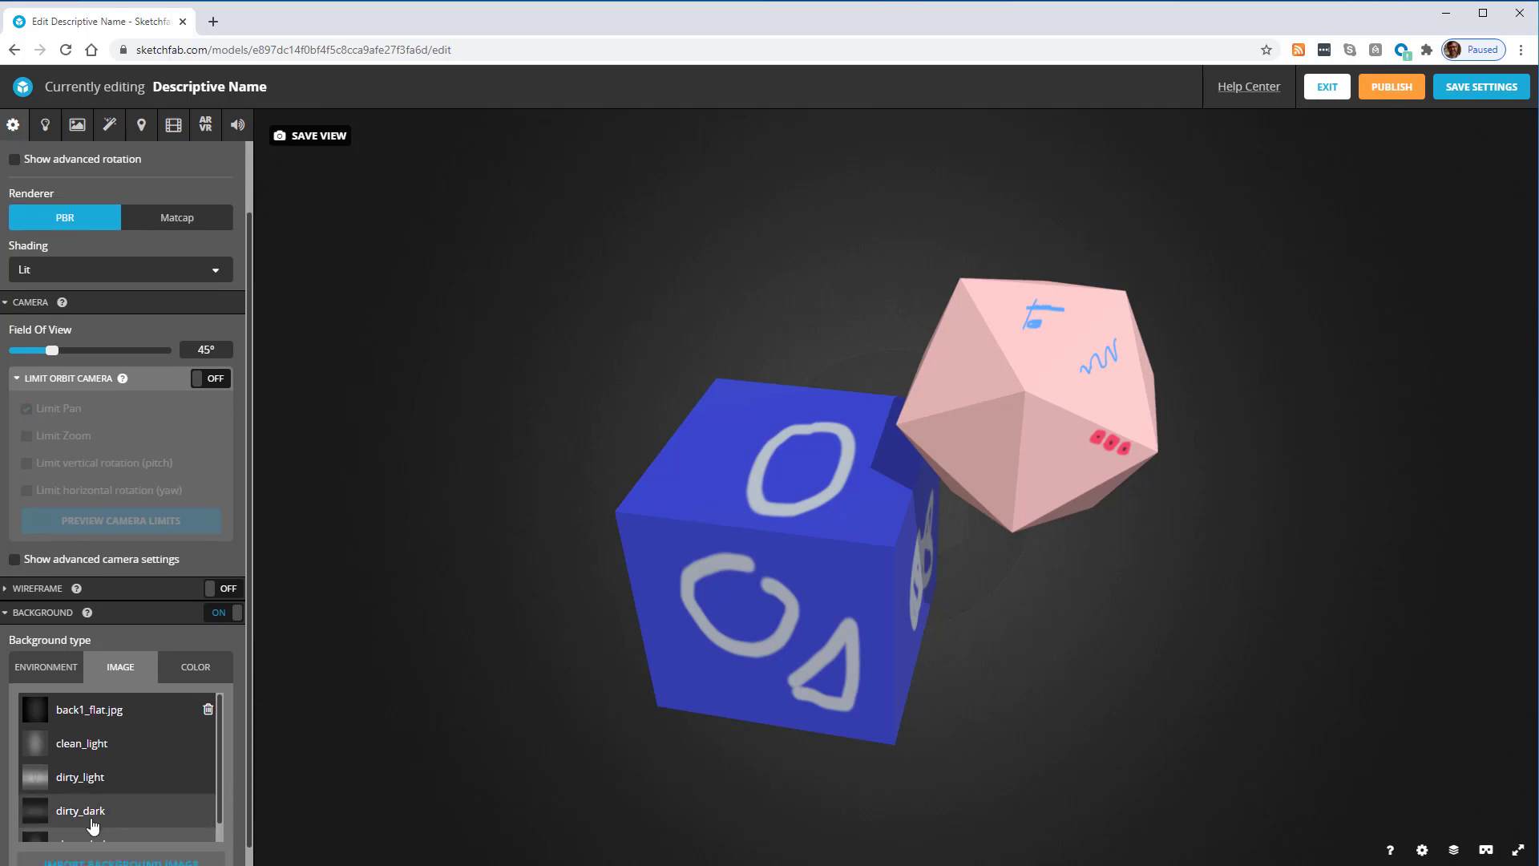
scroll(102, 838, "down", 1)
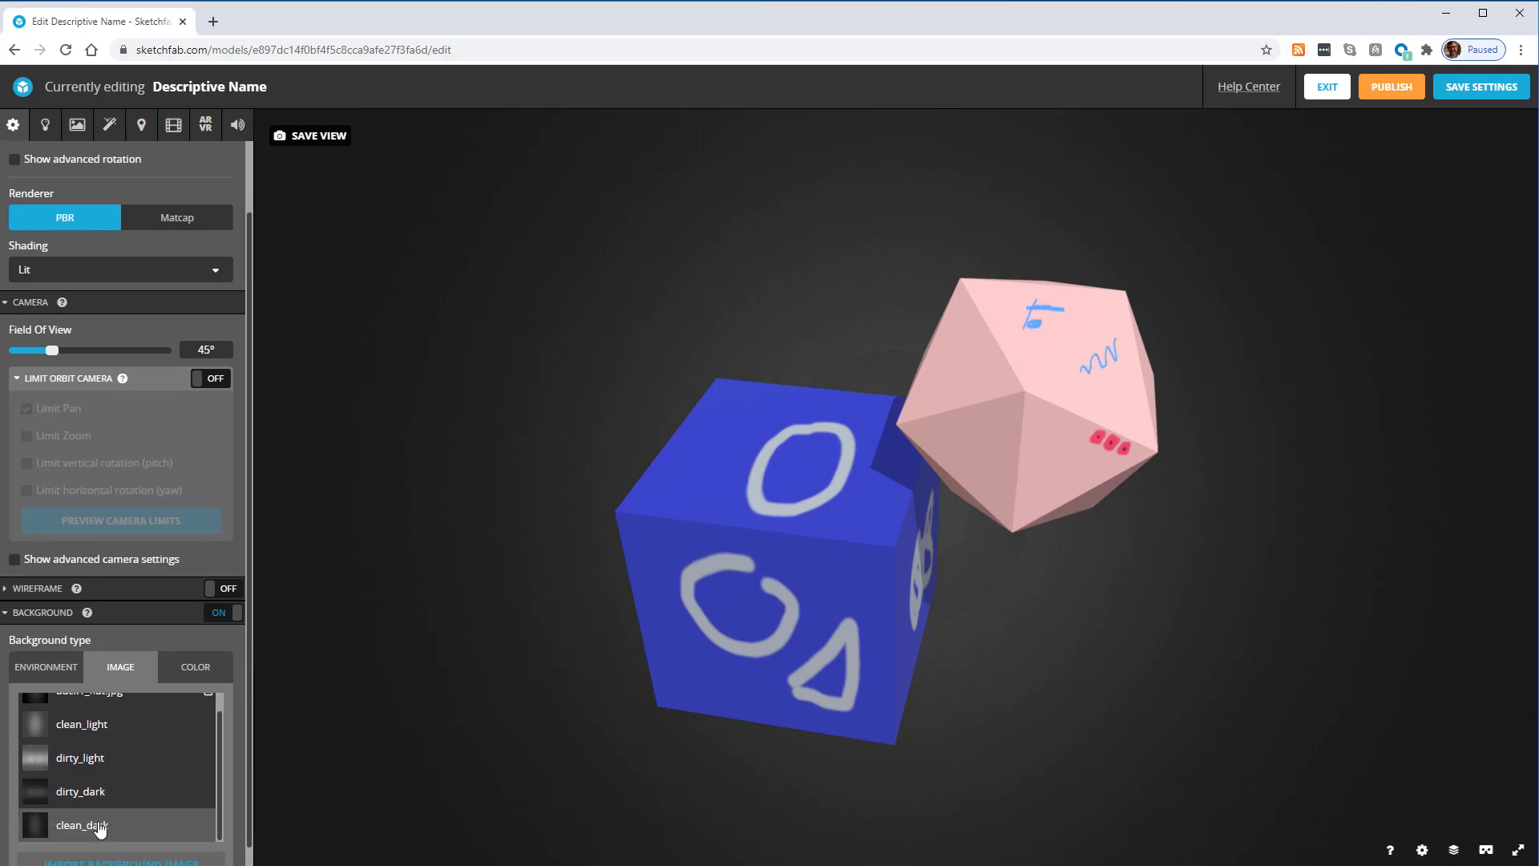
scroll(194, 761, "up", 2)
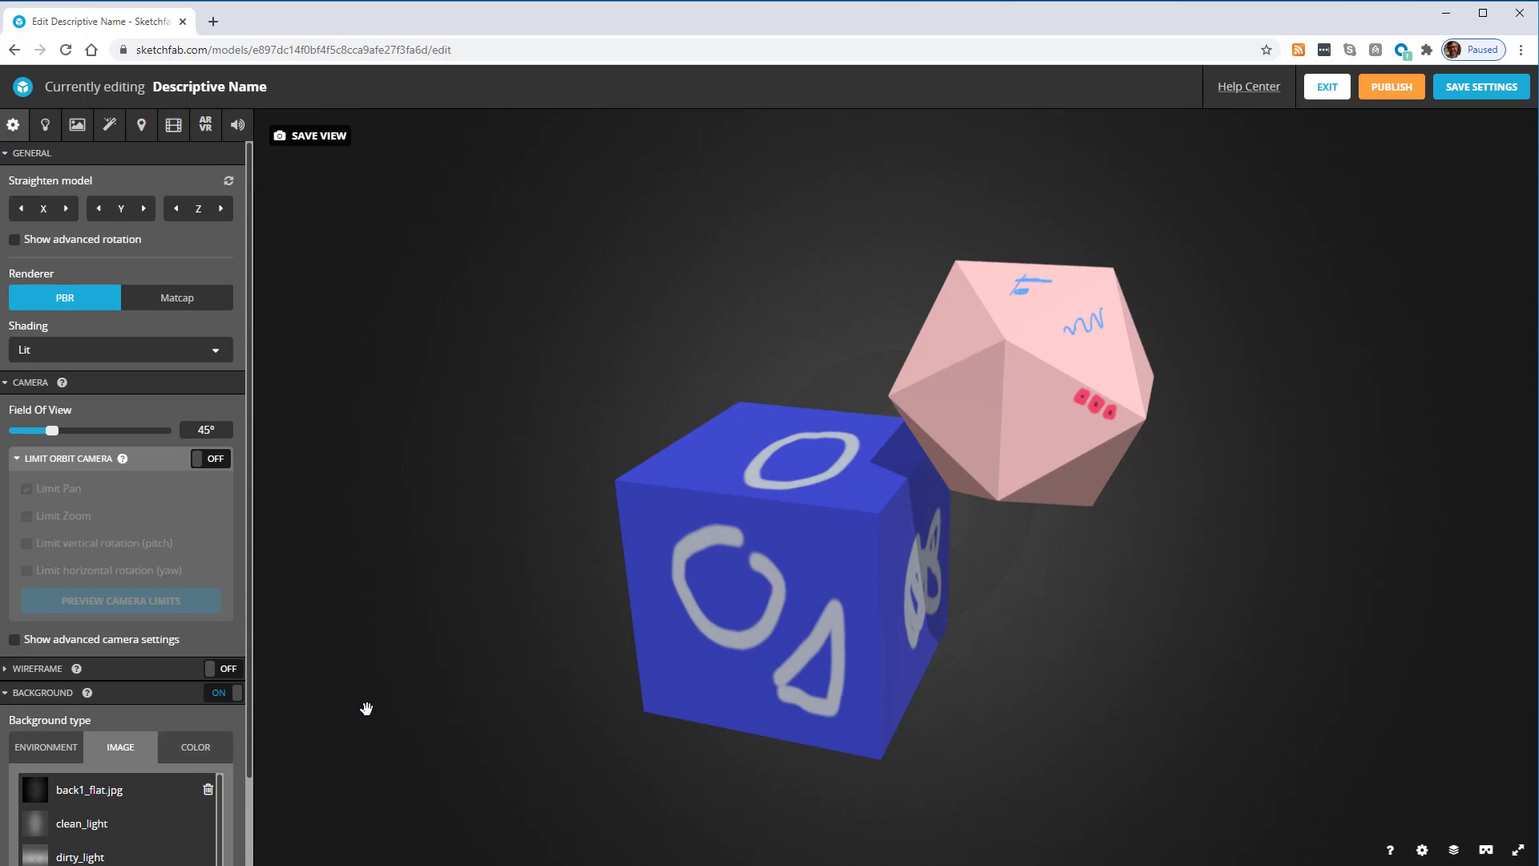
In the Materials settings, select the pink icosahedron's material for editing
left_click(77, 128)
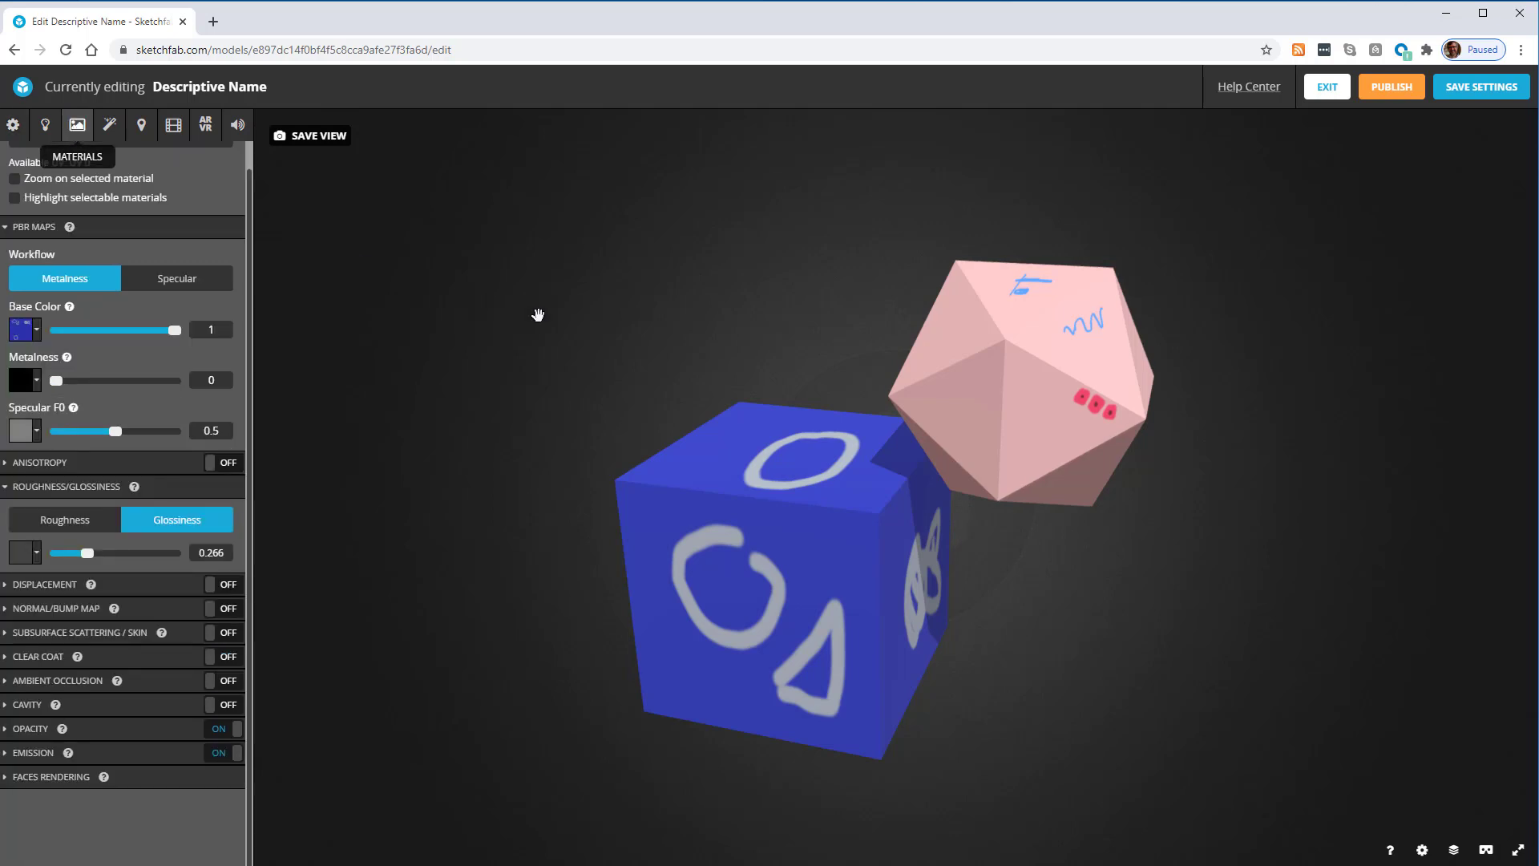
left_click(1037, 385)
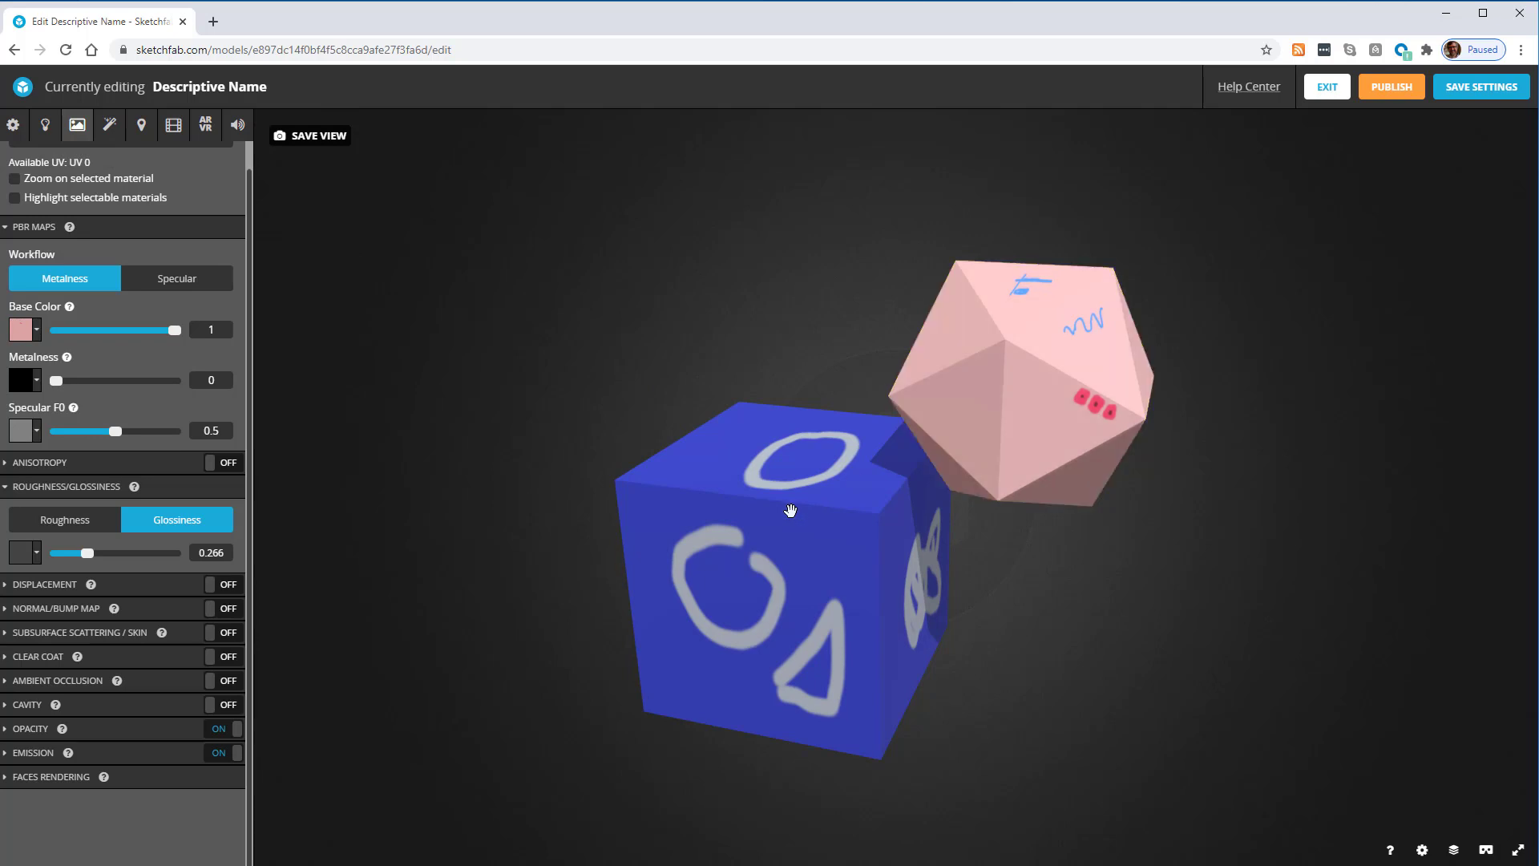
left_click(1019, 419)
left_click(810, 508)
left_click(1025, 411)
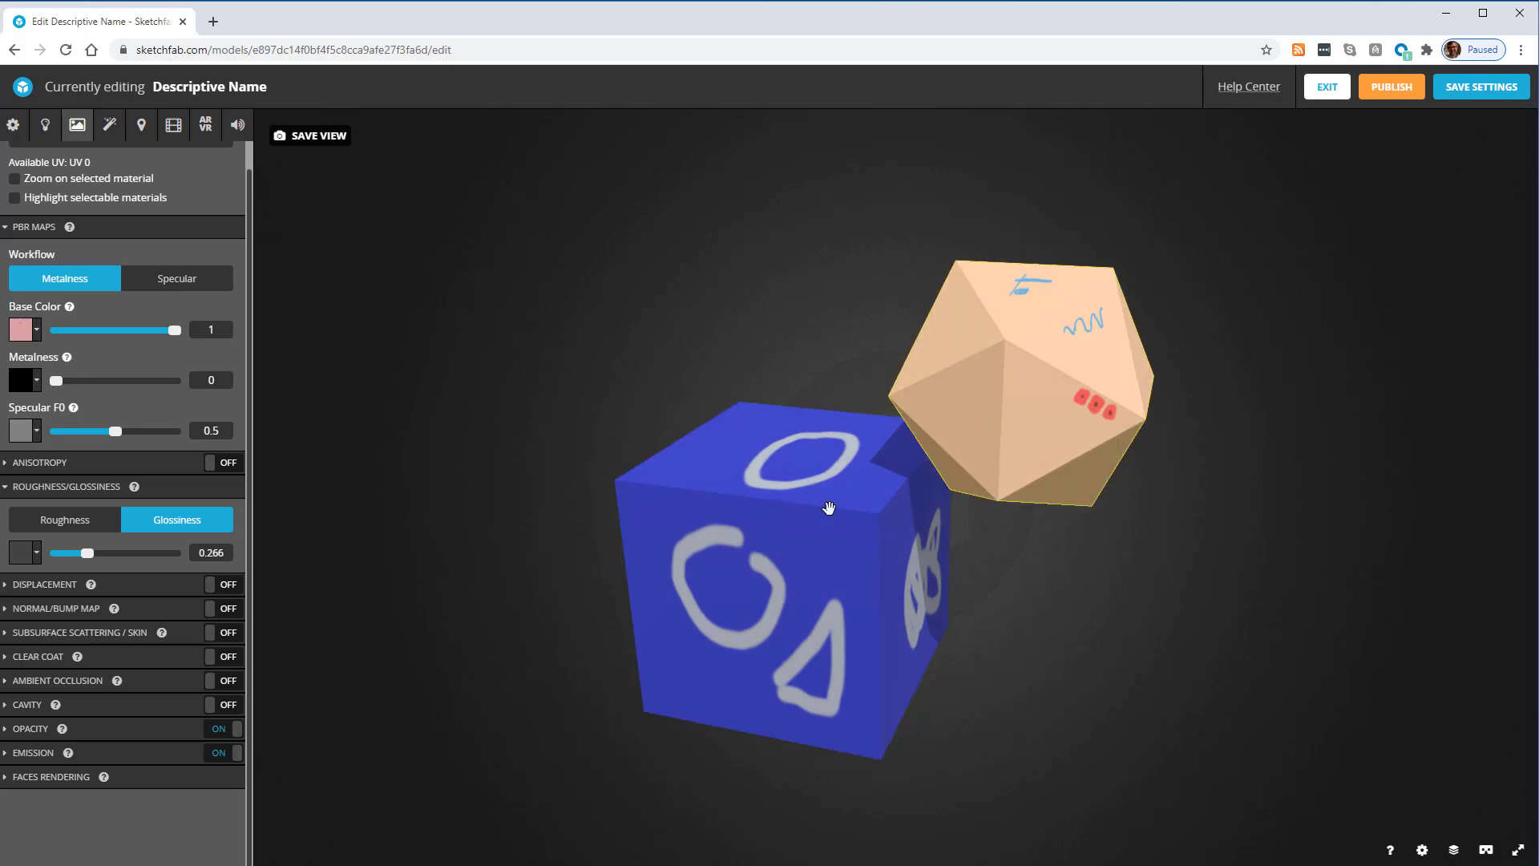
left_click(816, 491)
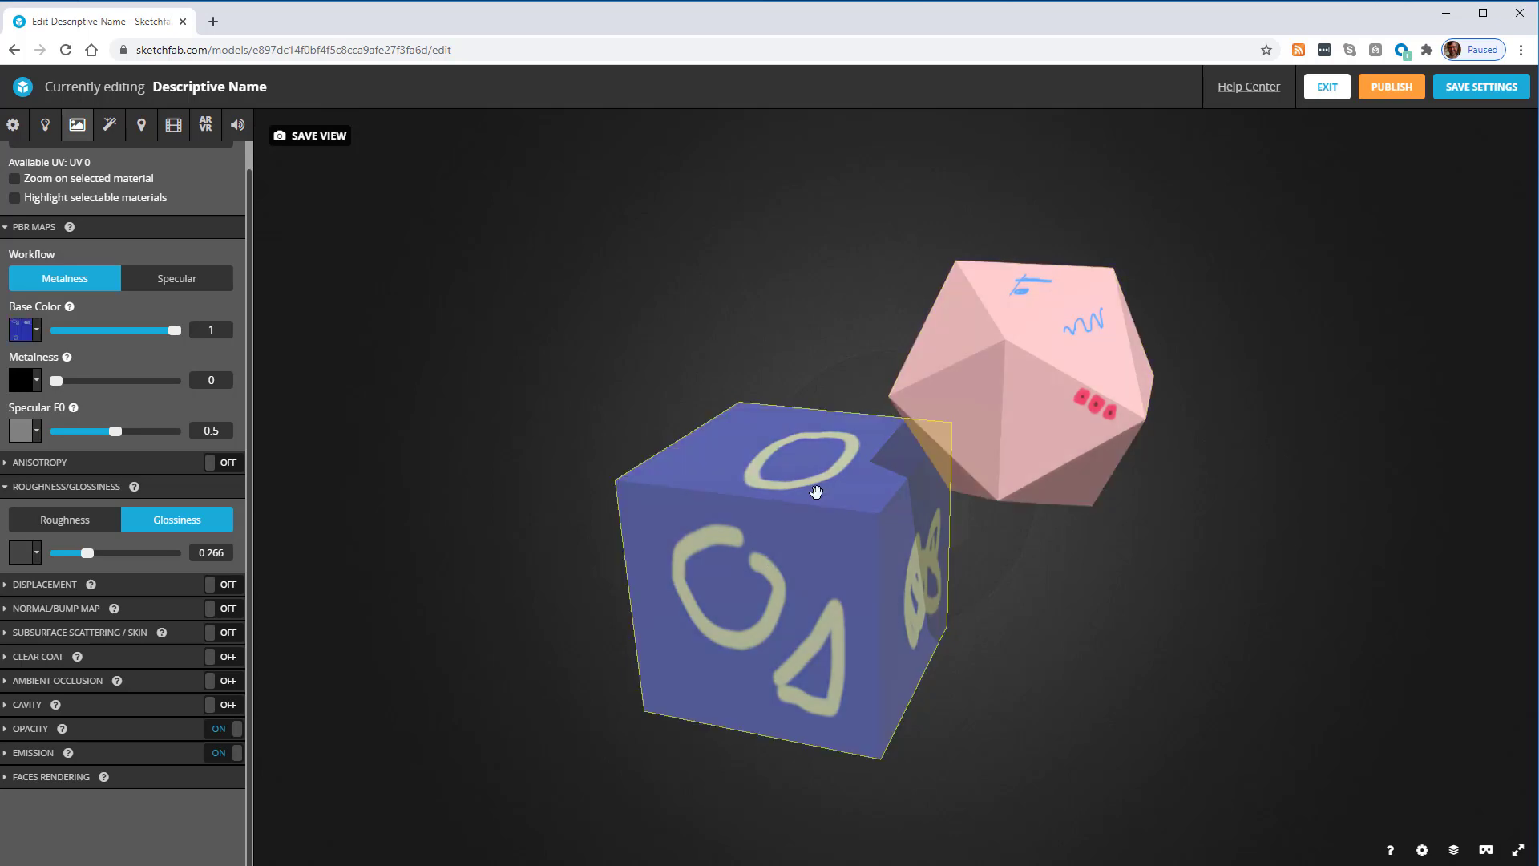
left_click(1022, 376)
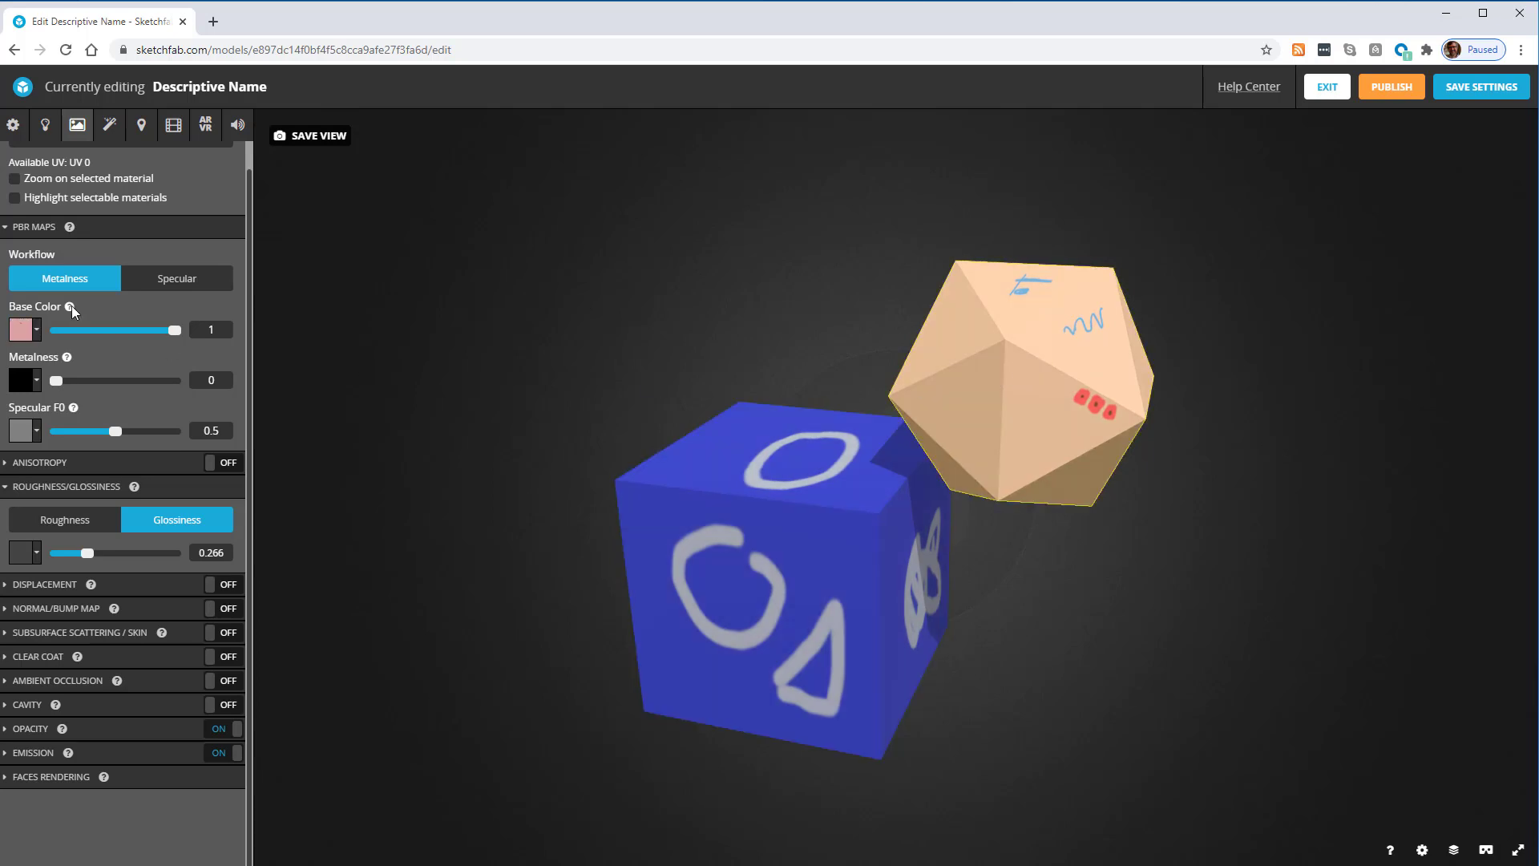
Check the Base Color texture, then switch Normal/Bump Map on and expand its options
left_click(37, 331)
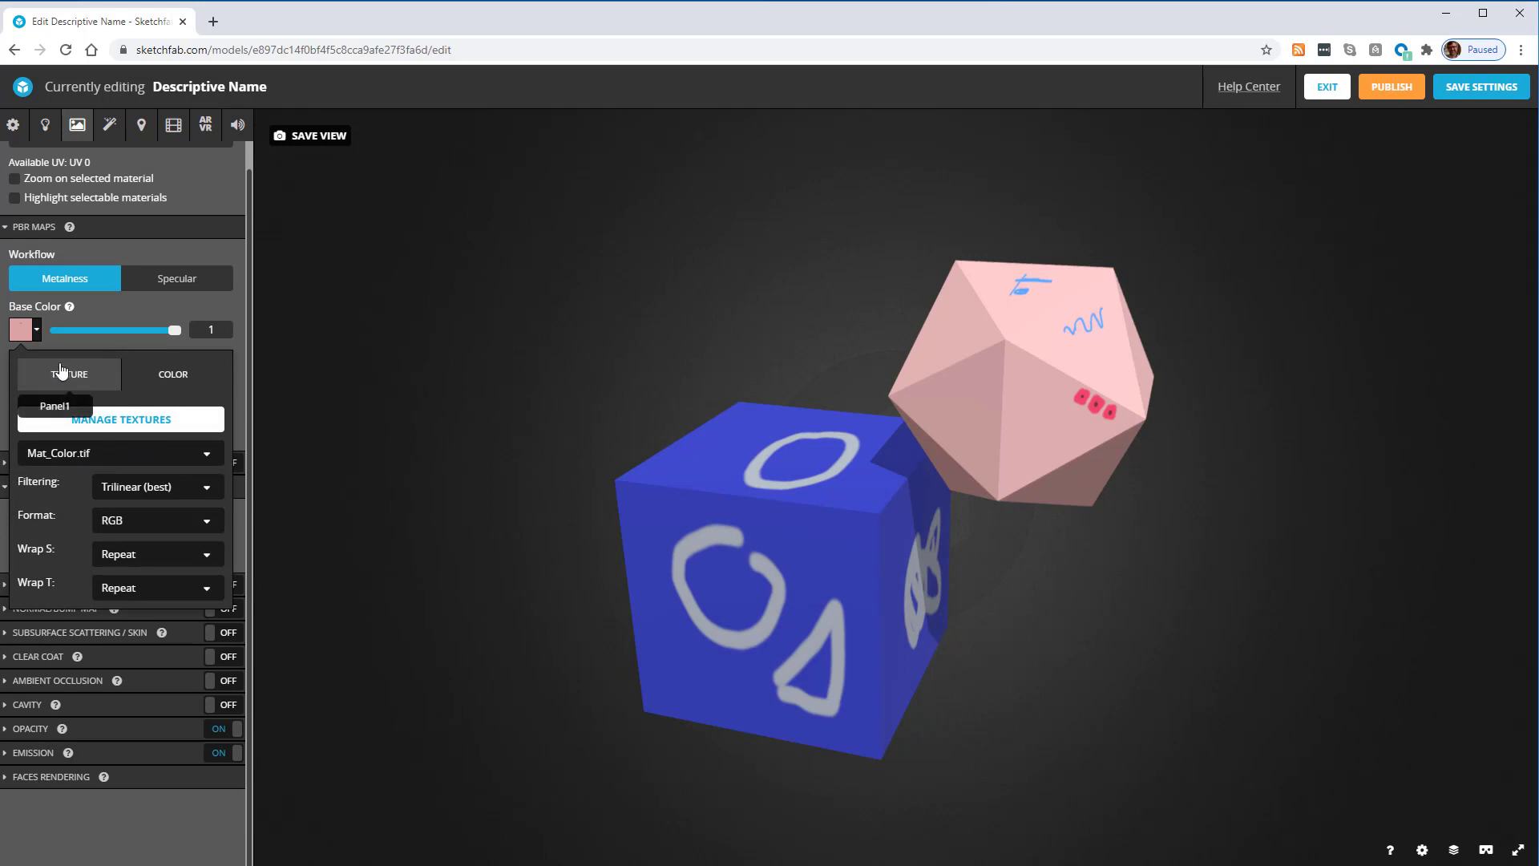
left_click(228, 302)
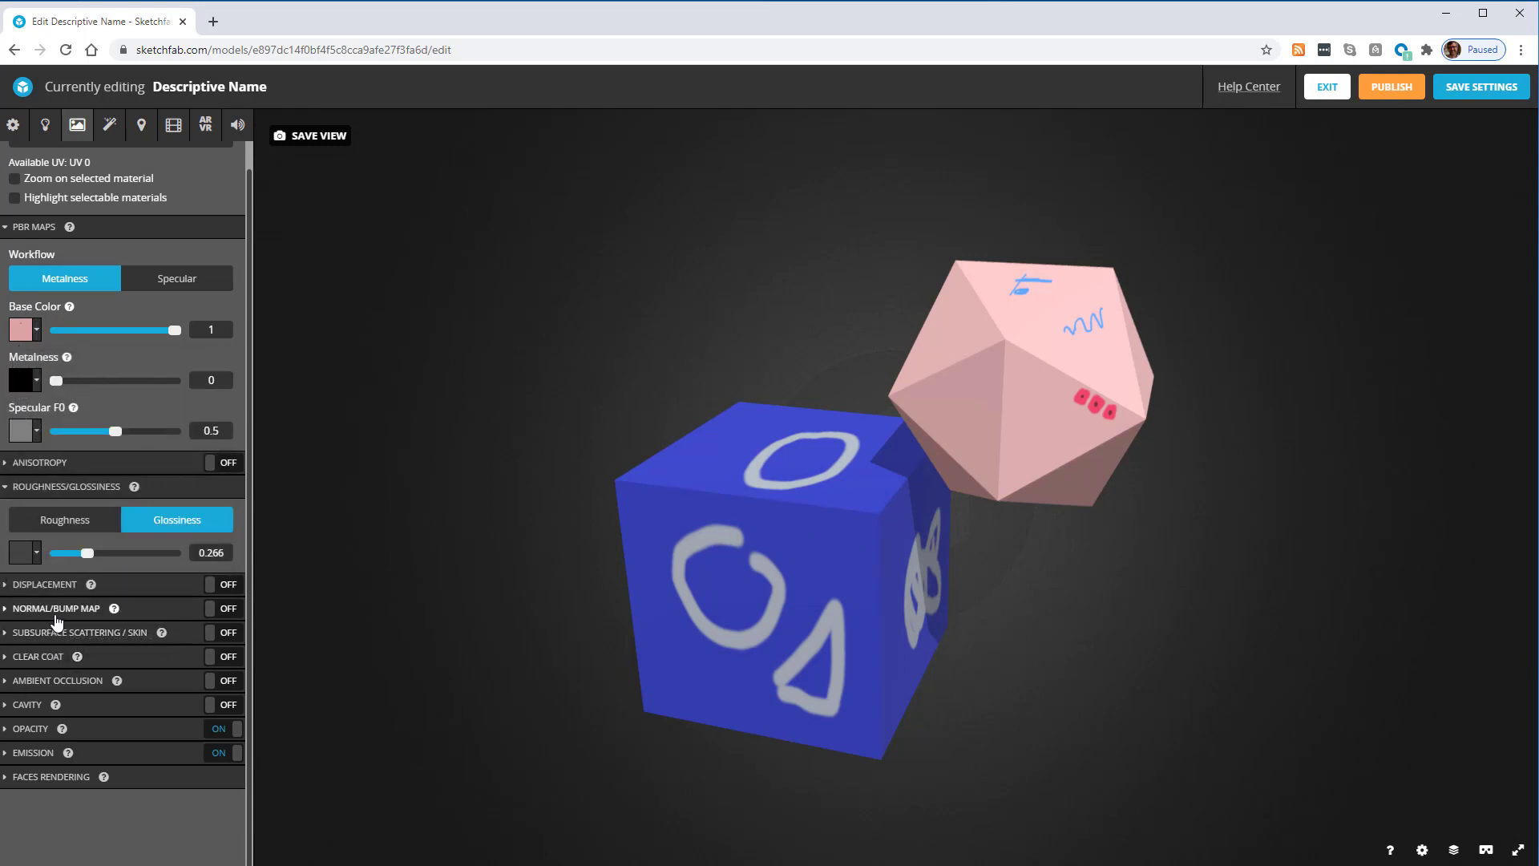
left_click(227, 611)
left_click(4, 611)
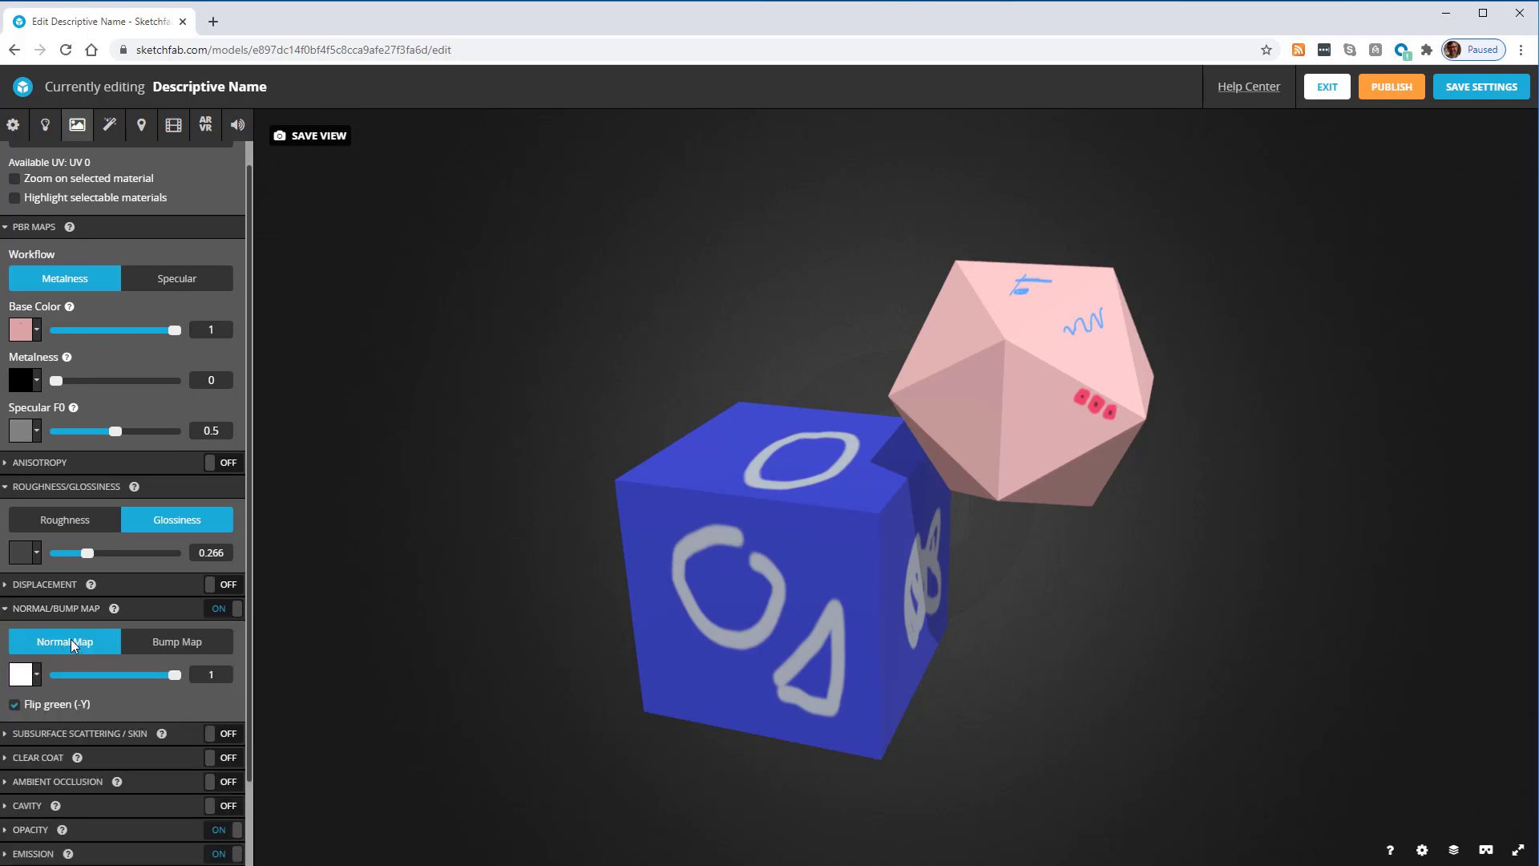
left_click(38, 675)
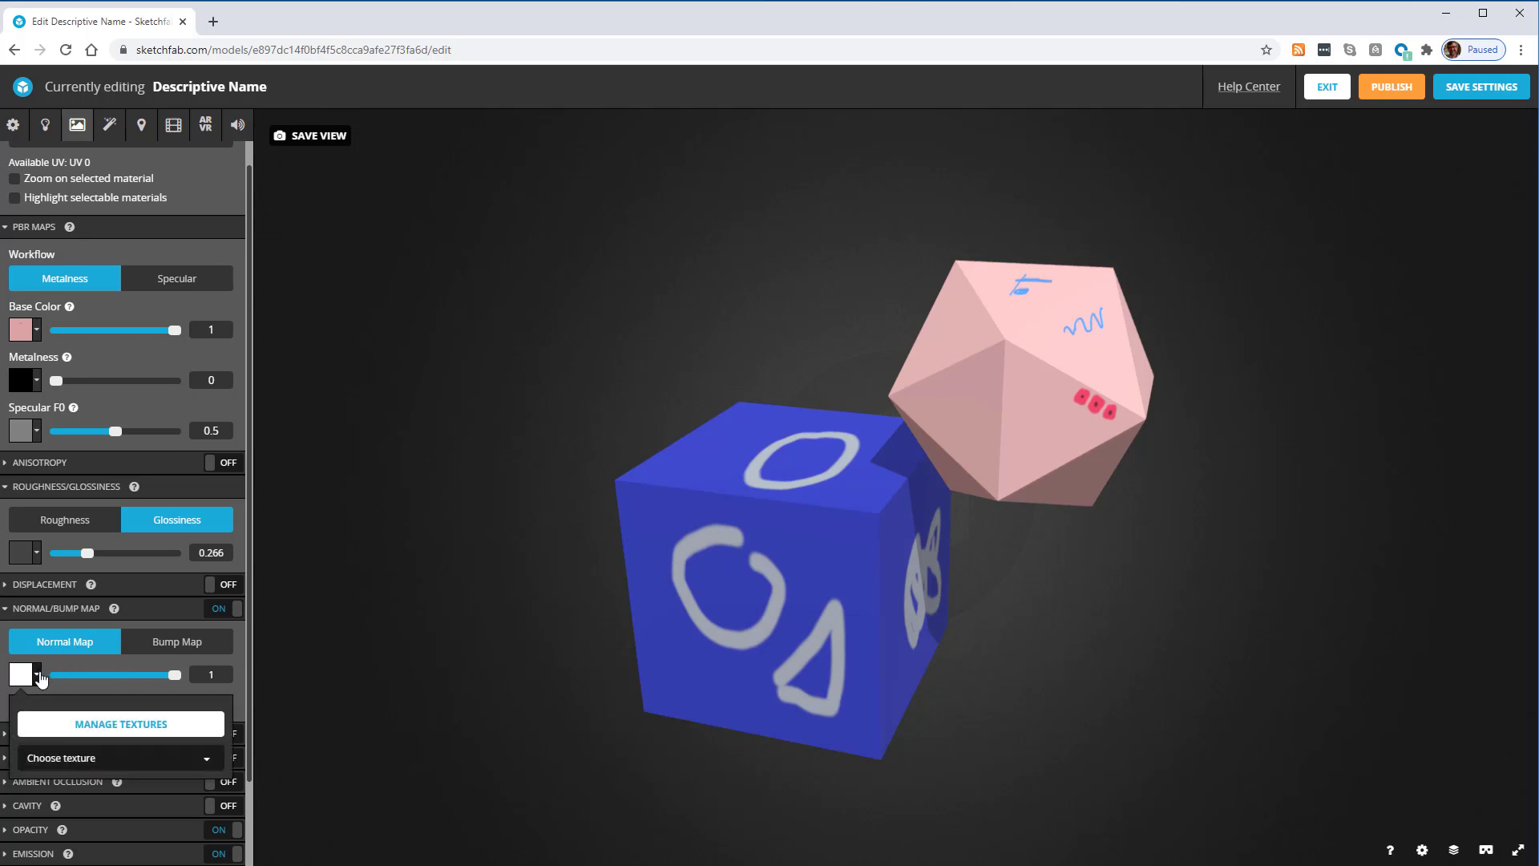
Set the icosahedron's channel to Bump Map with the Mat_Bump.tif texture and zoom in
left_click(40, 676)
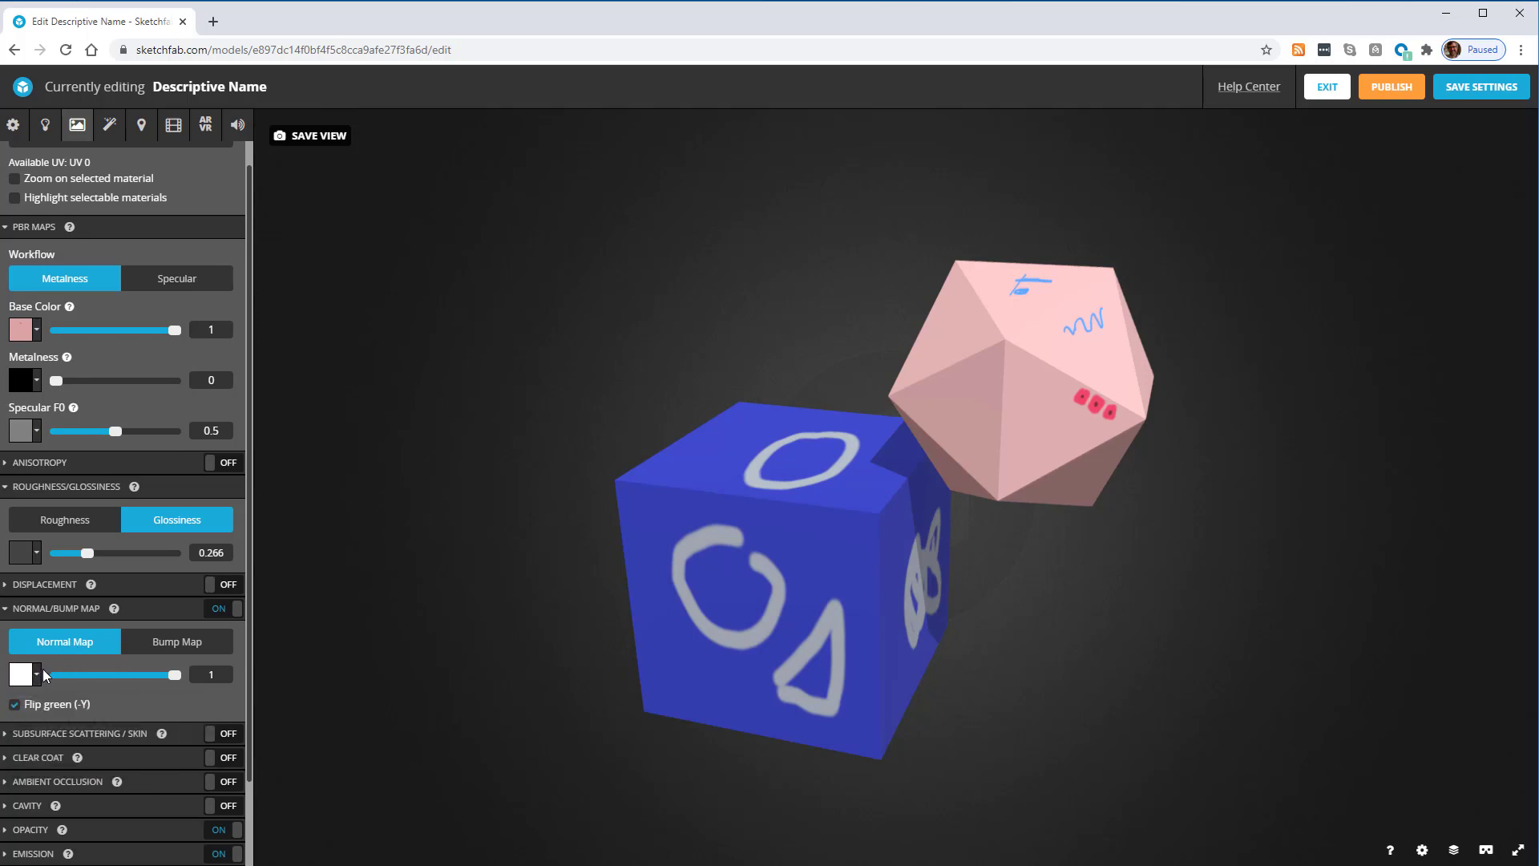
left_click(177, 647)
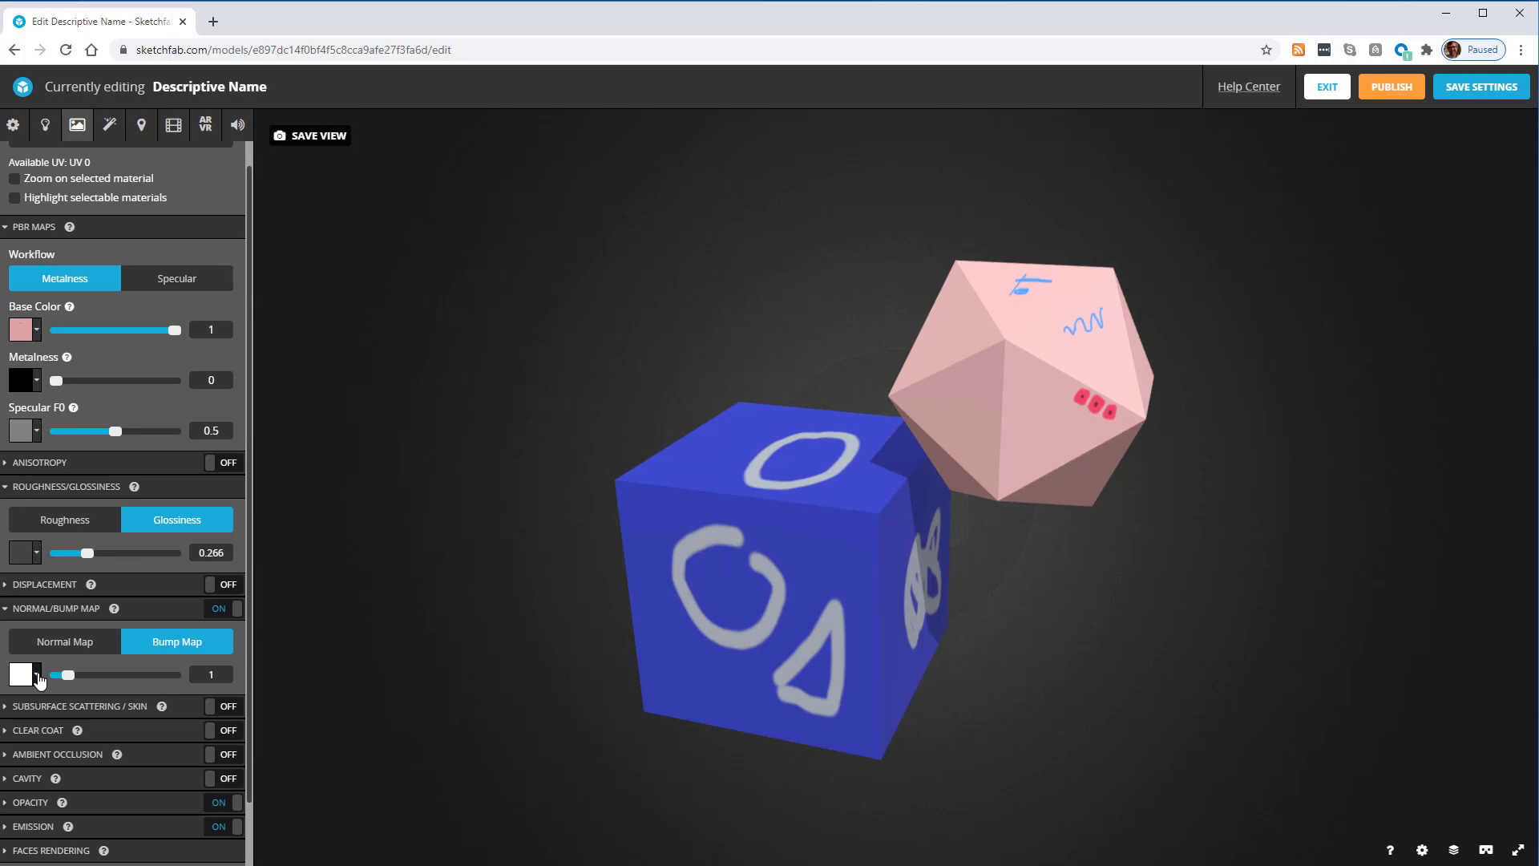
left_click(36, 674)
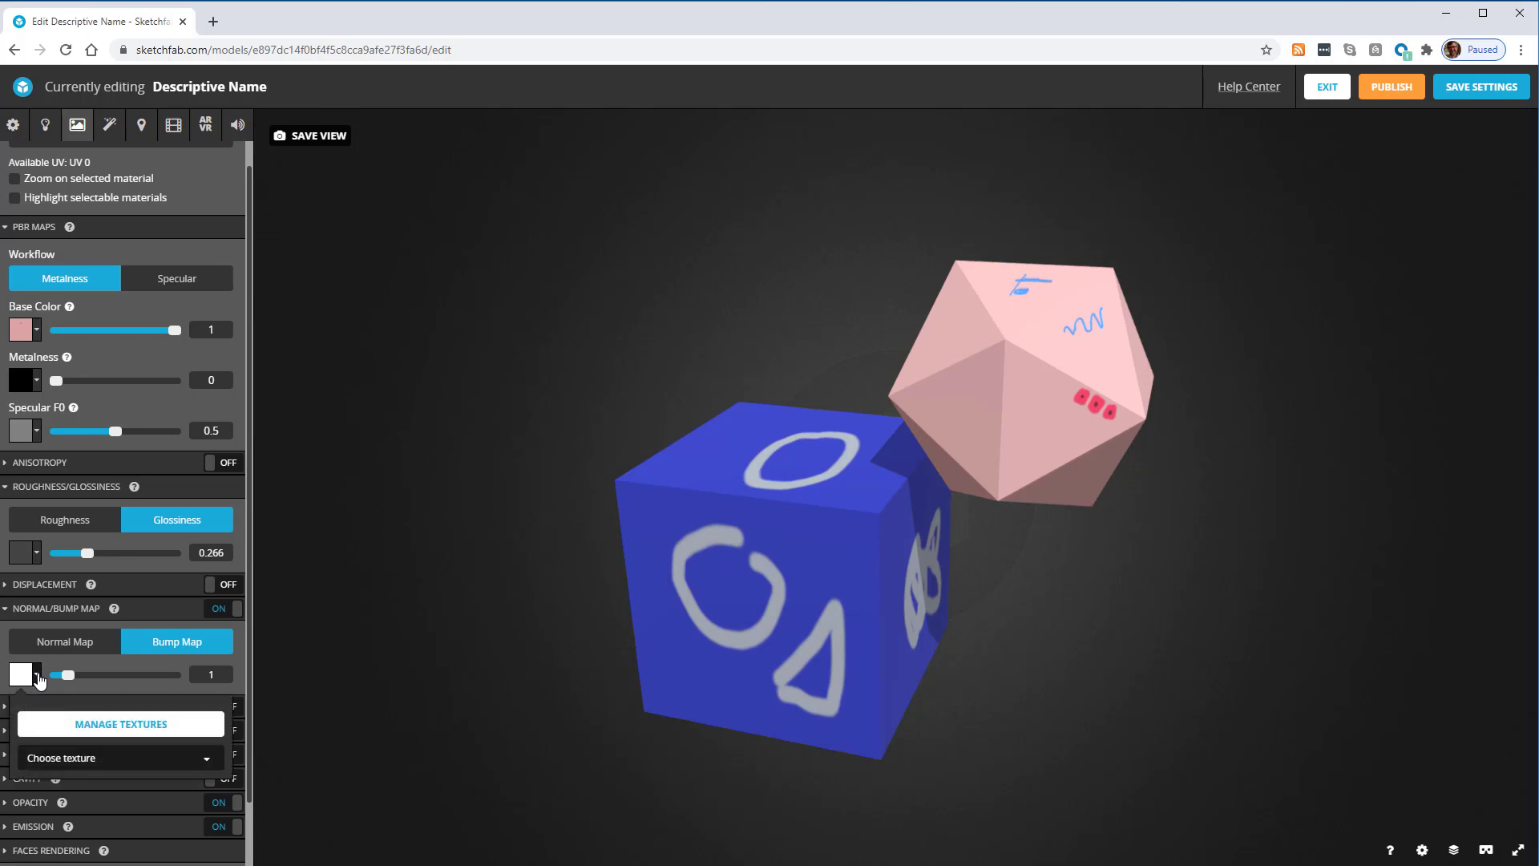
left_click(177, 766)
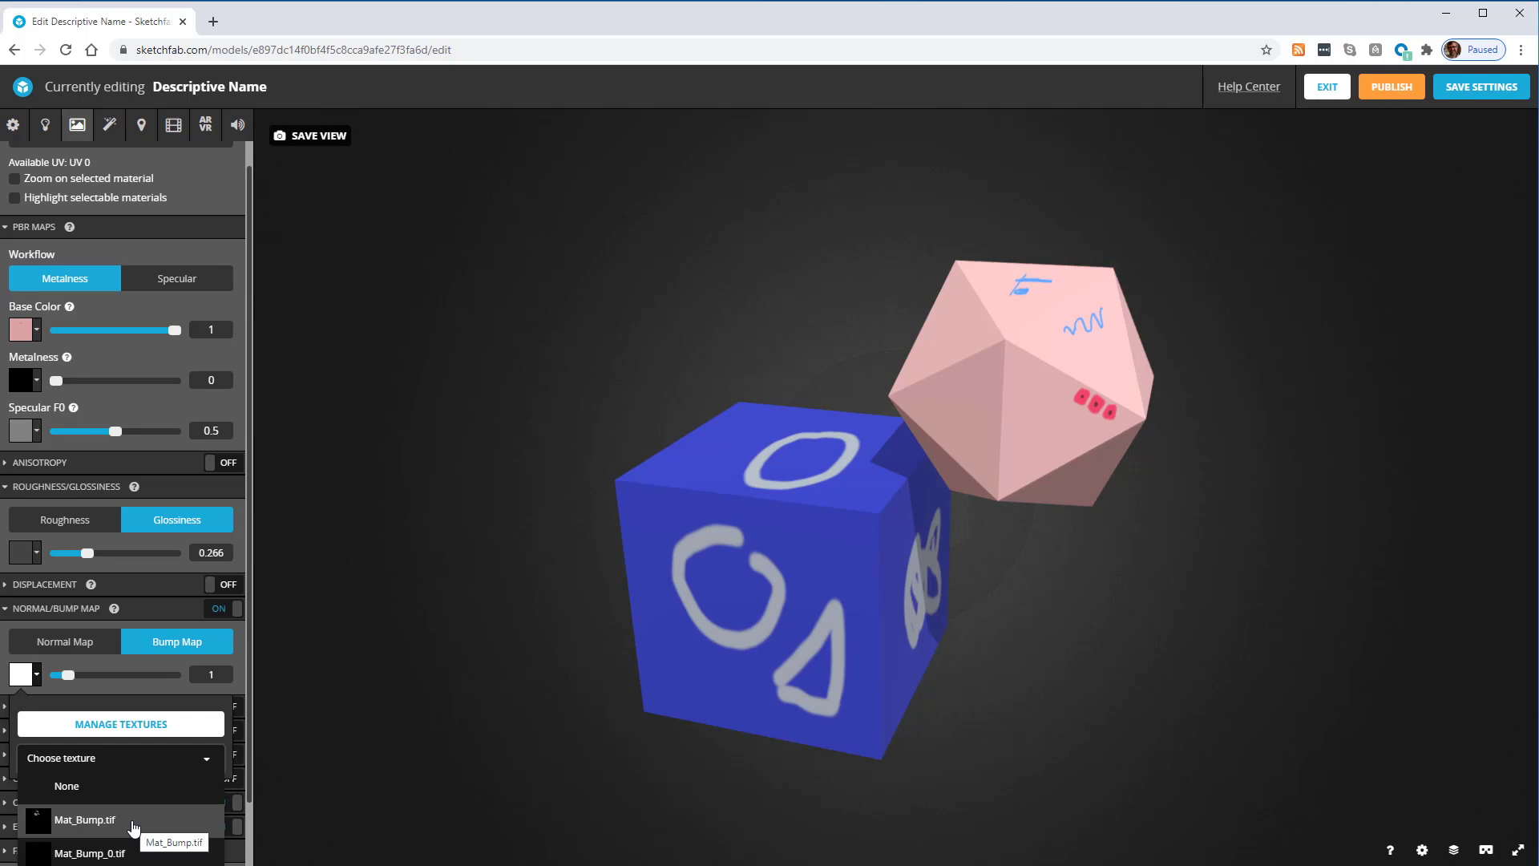
left_click(87, 821)
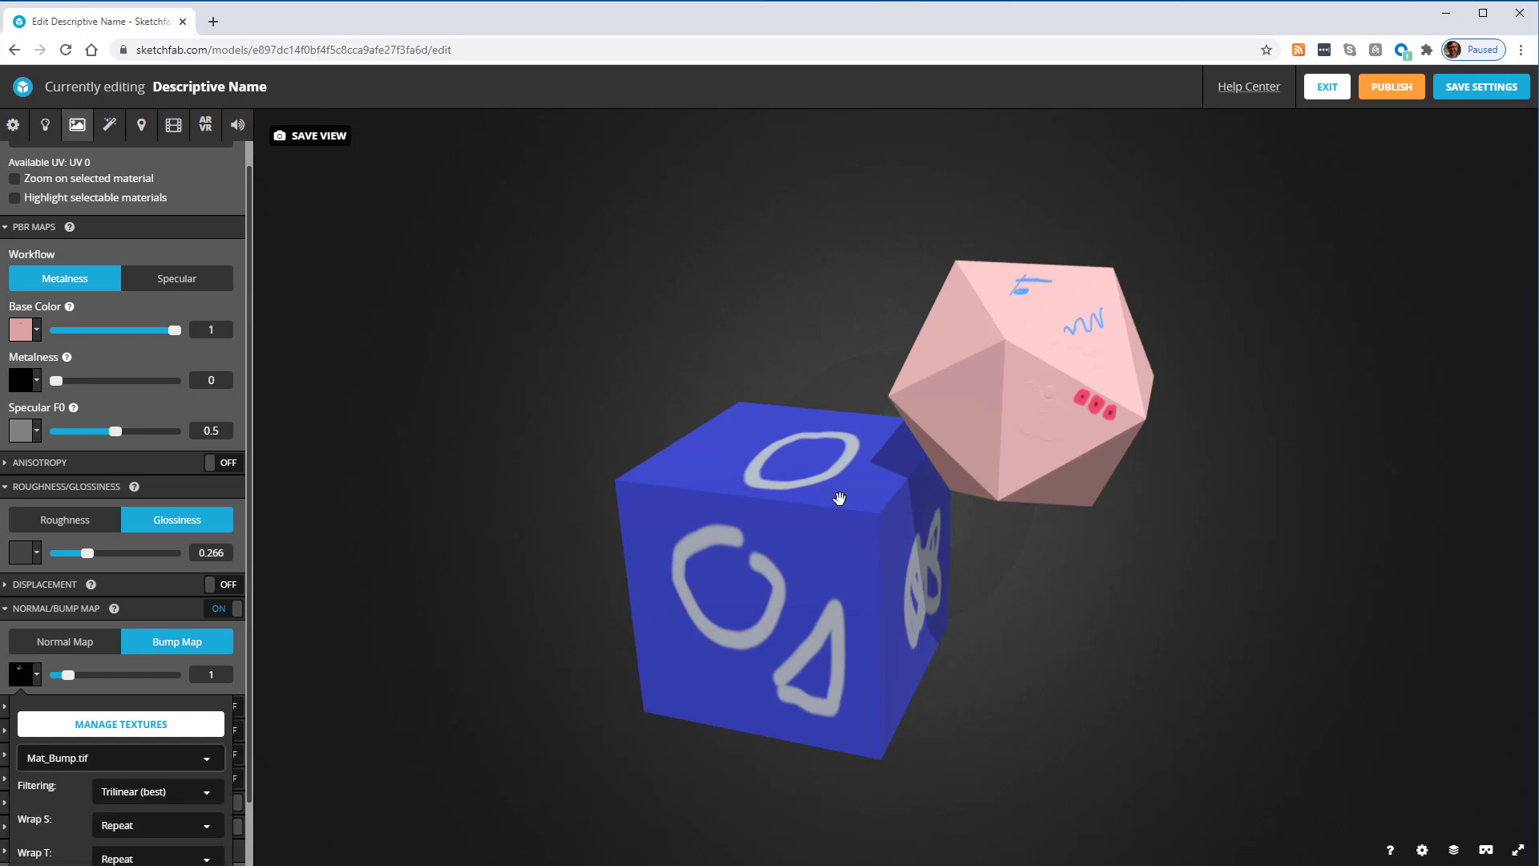
scroll(1021, 412, "up", 3)
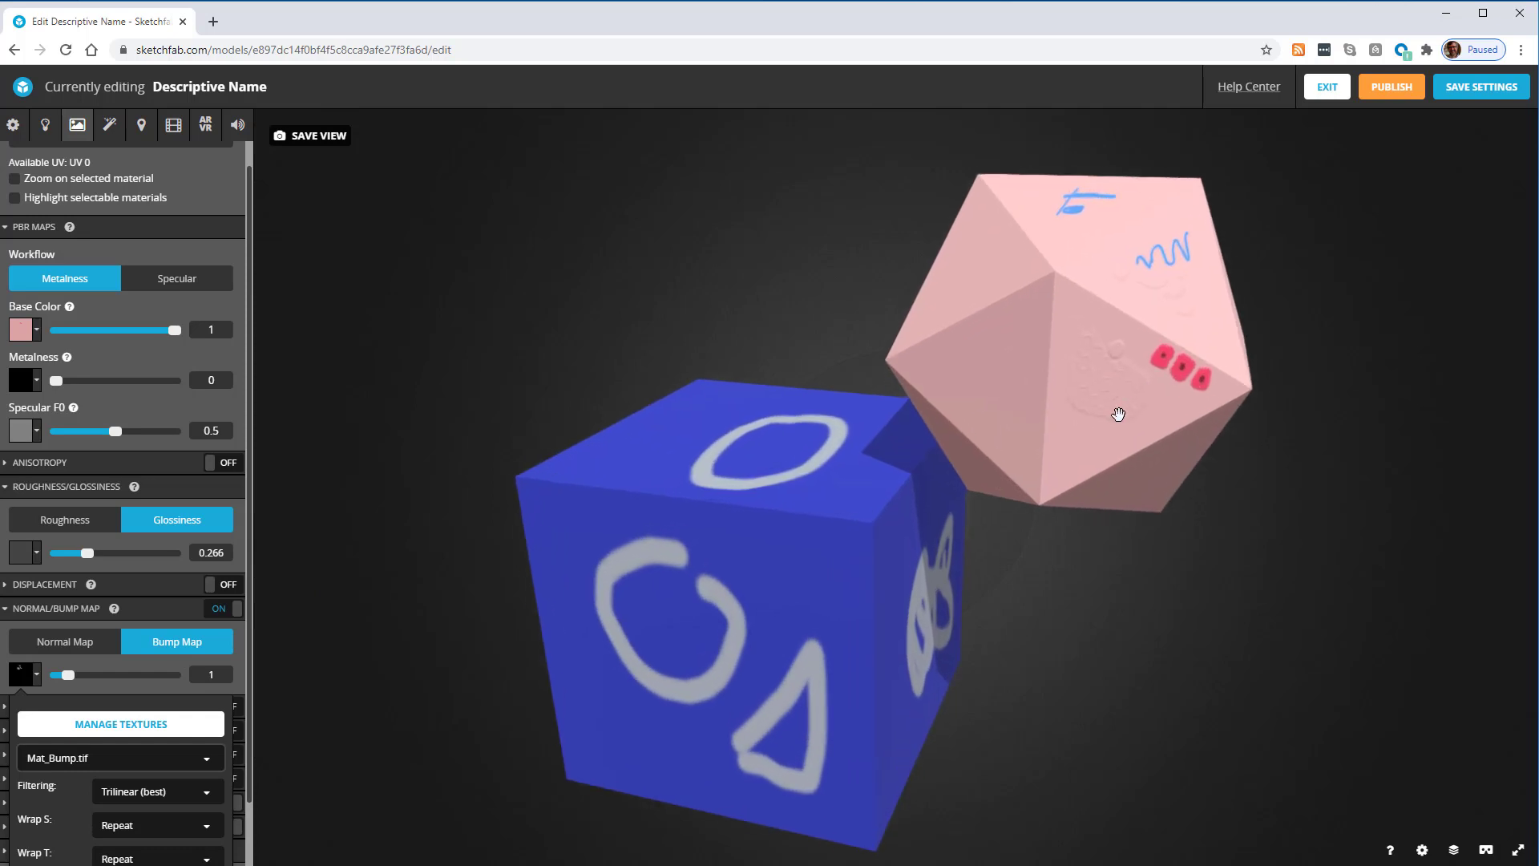
left_click_drag(1031, 402, 915, 432)
scroll(1008, 404, "up", 5)
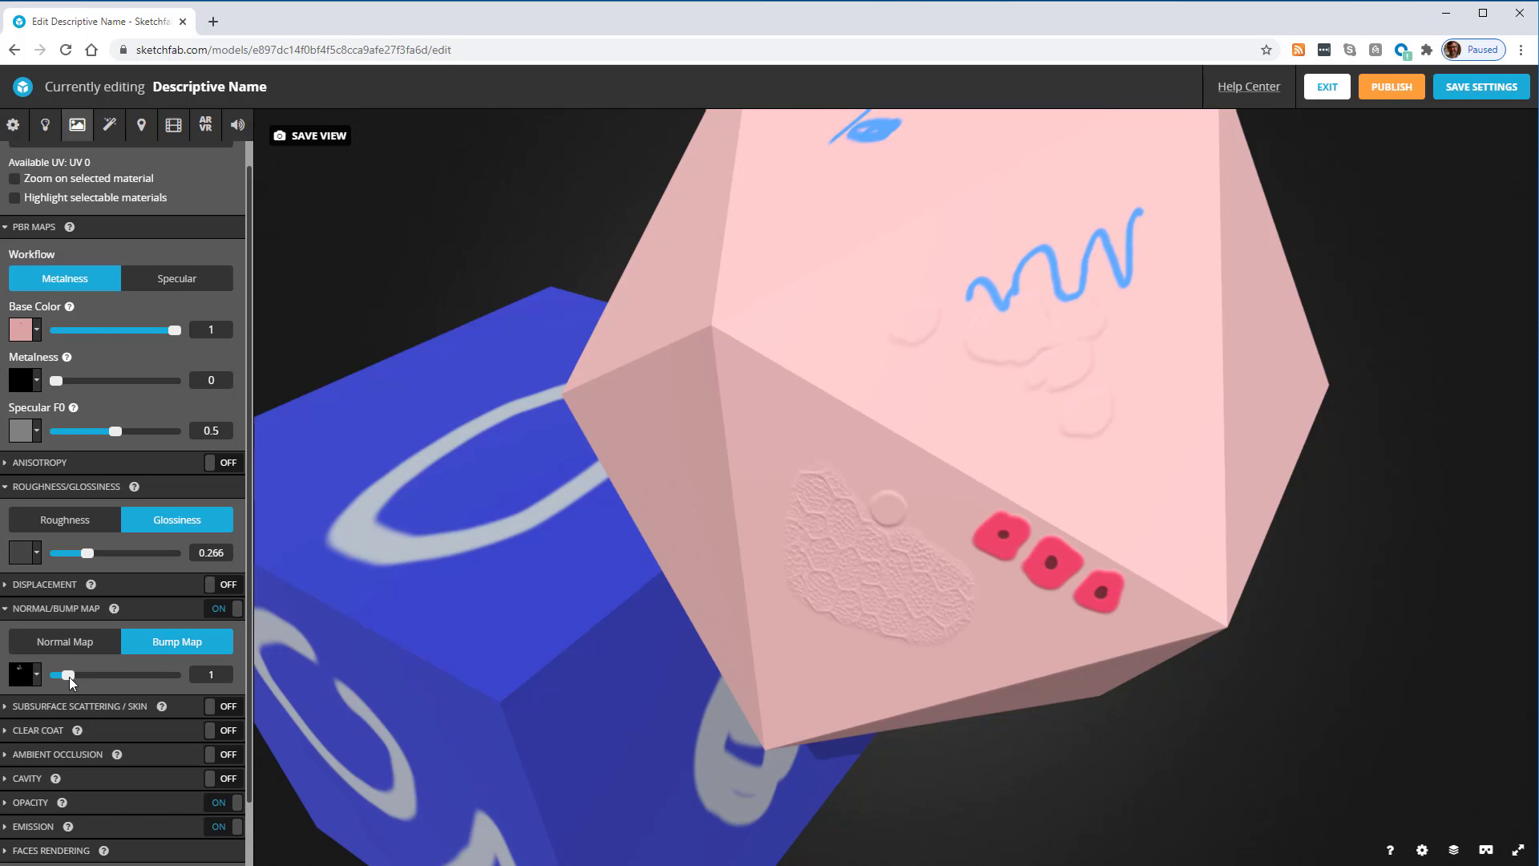
Raise the icosahedron's bump strength to 5.37 and orbit to inspect the embossed faces
left_click_drag(69, 677, 118, 675)
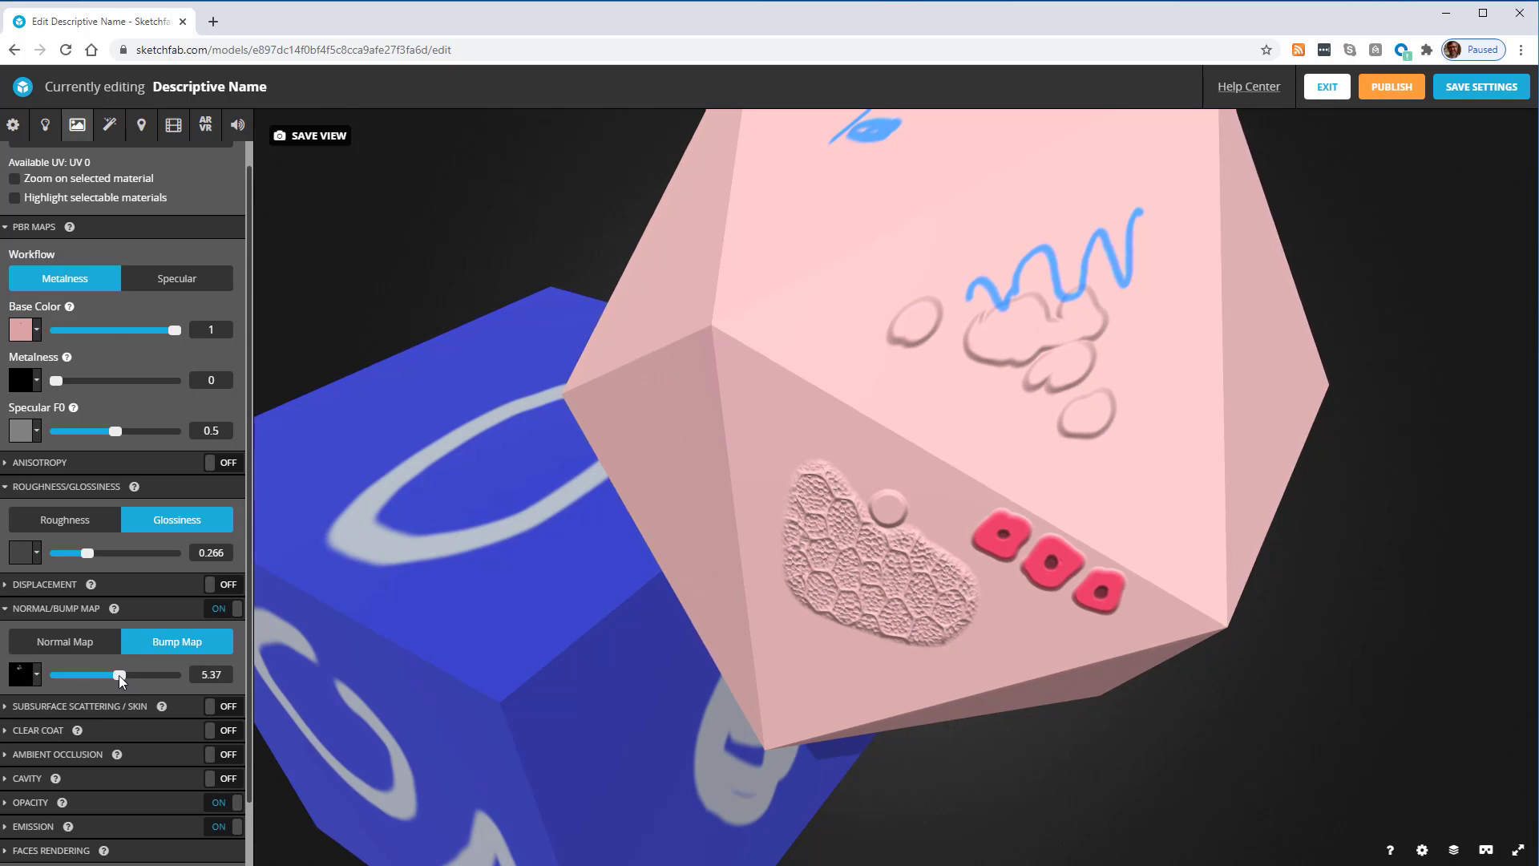
left_click_drag(764, 484, 458, 654)
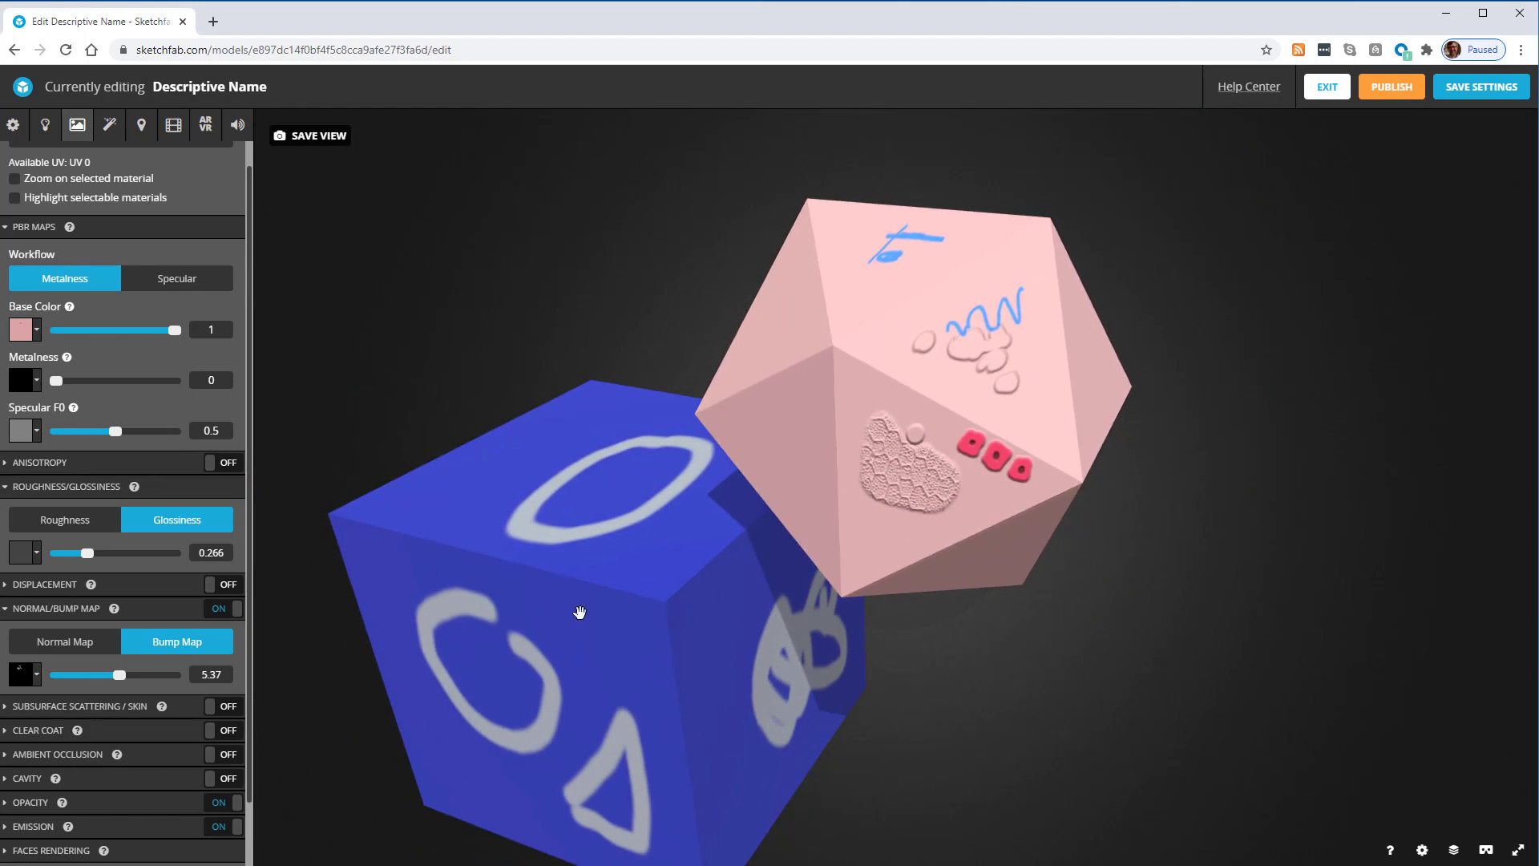
left_click_drag(580, 612, 658, 534)
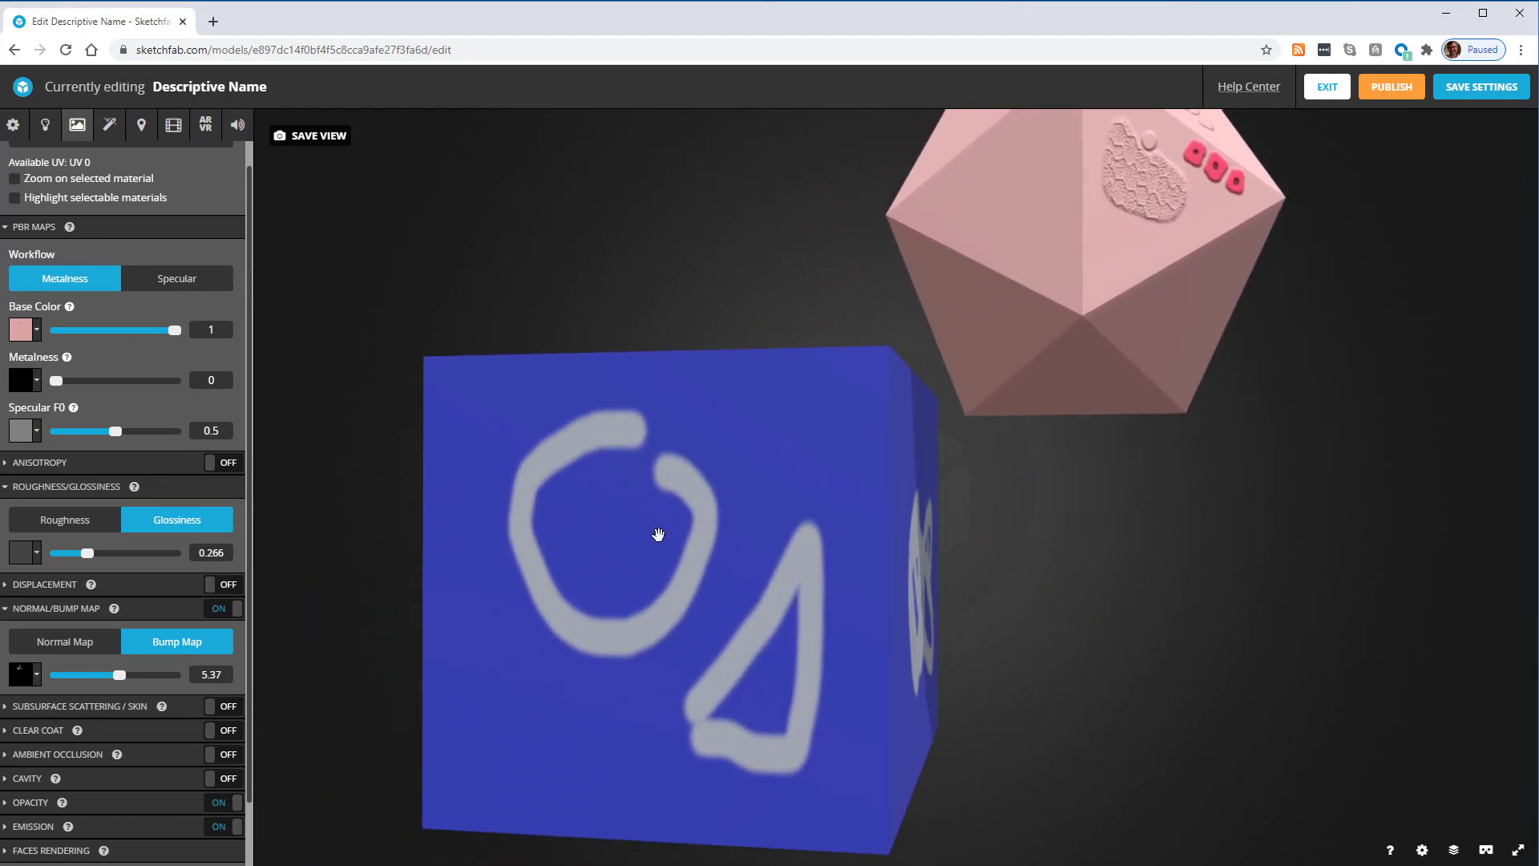
Enable Bump Map on the blue cube using Mat_Bump_0.tif, then select the icosahedron's material
left_click(642, 539)
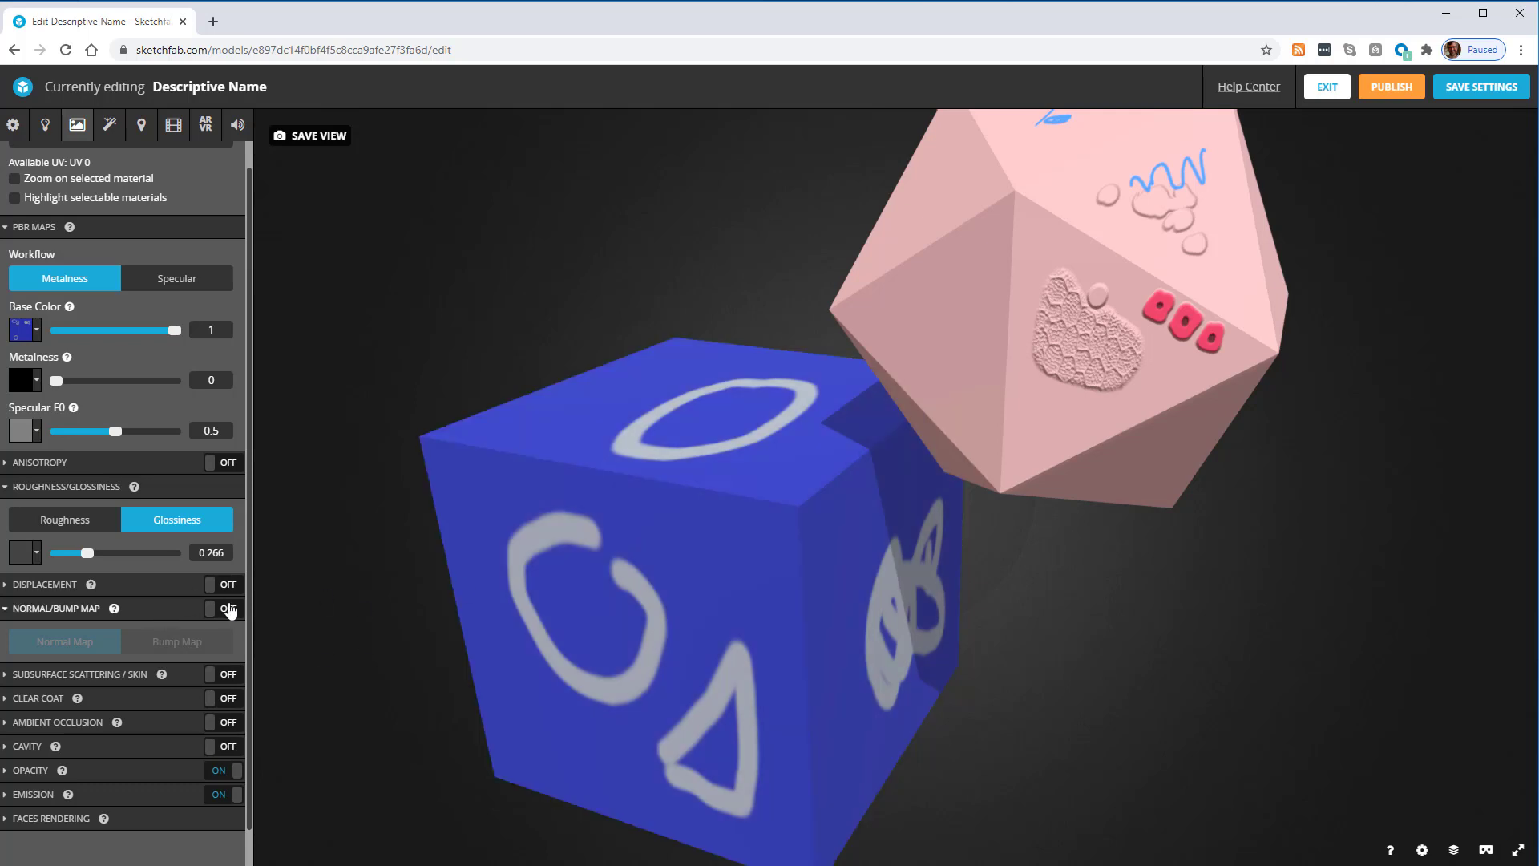
left_click(228, 609)
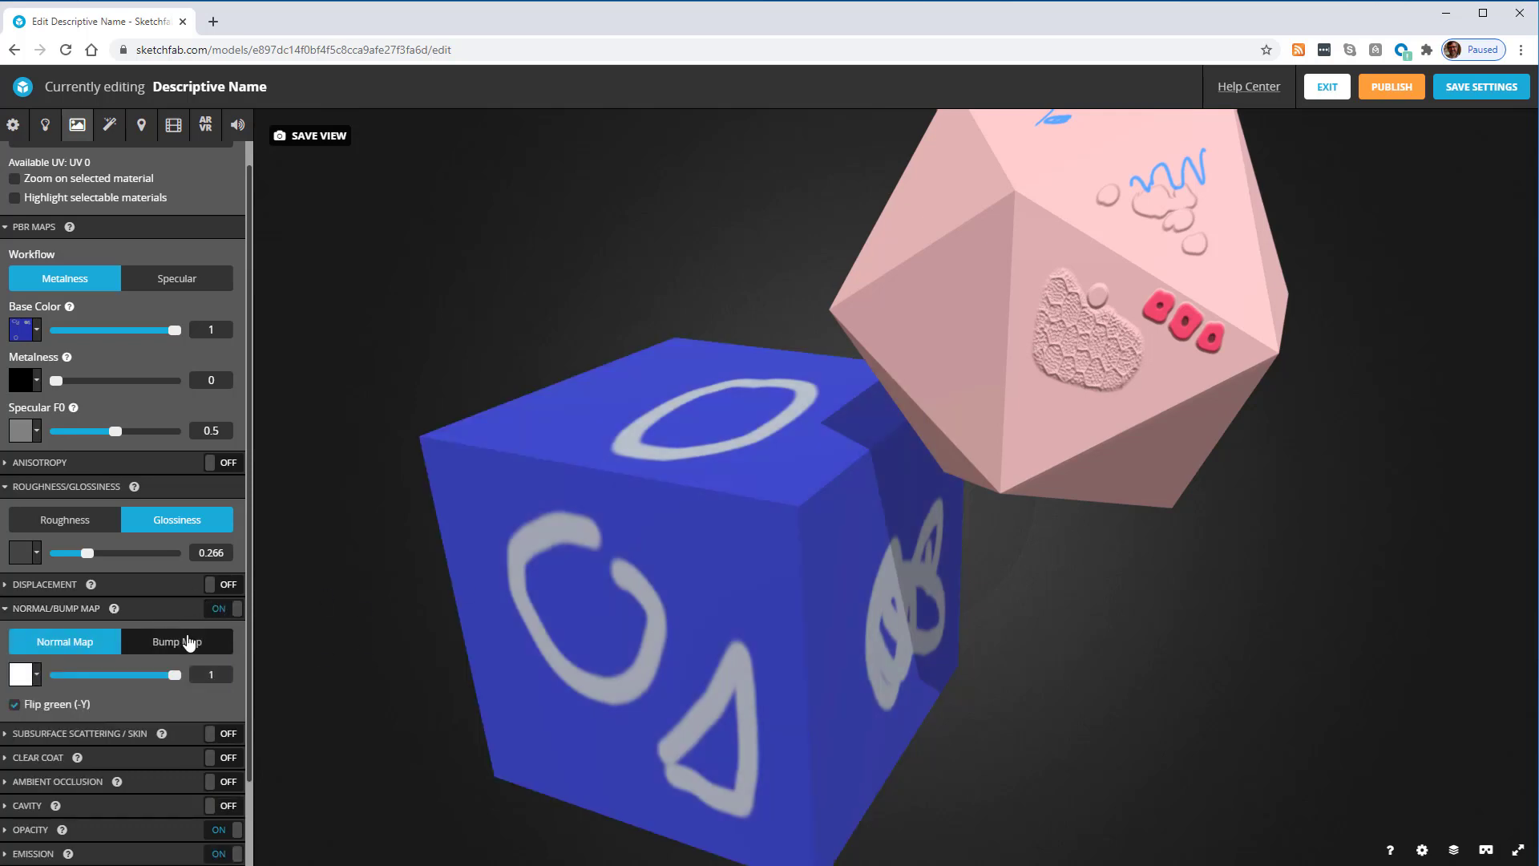
left_click(176, 642)
left_click(36, 674)
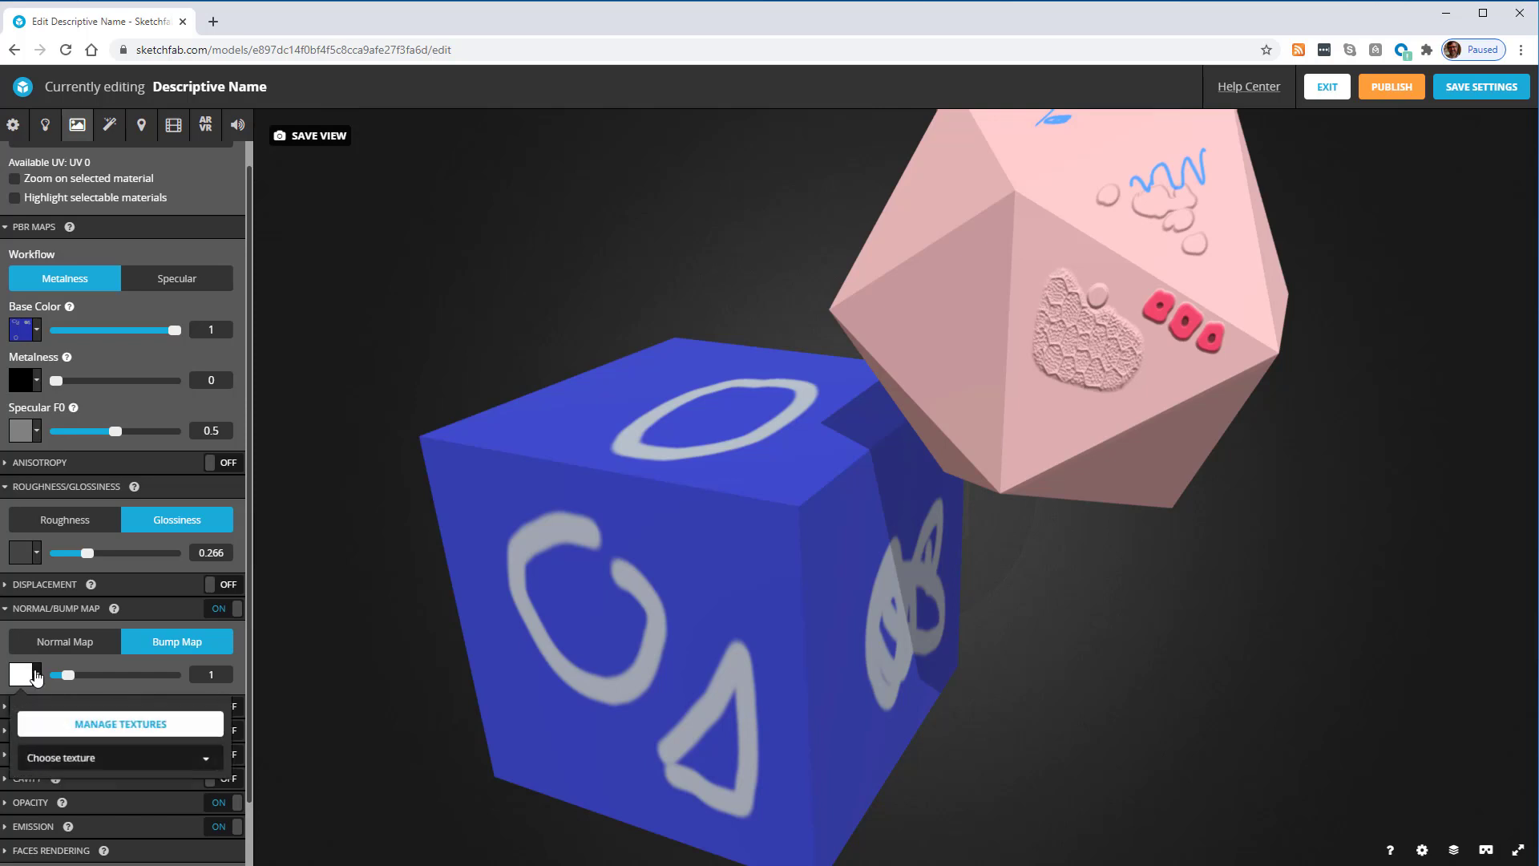
left_click(32, 758)
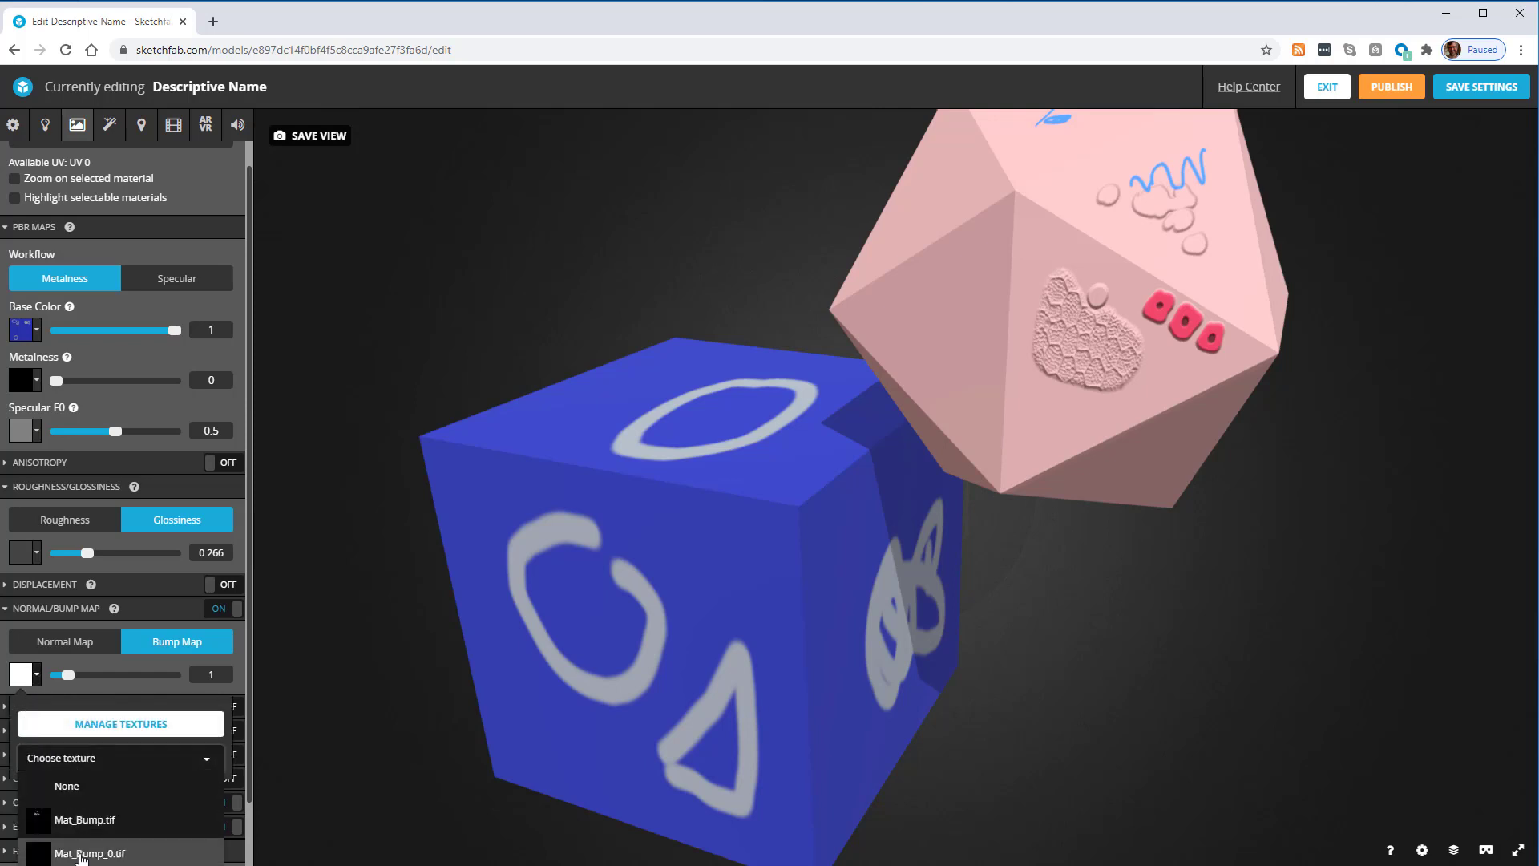
left_click(84, 855)
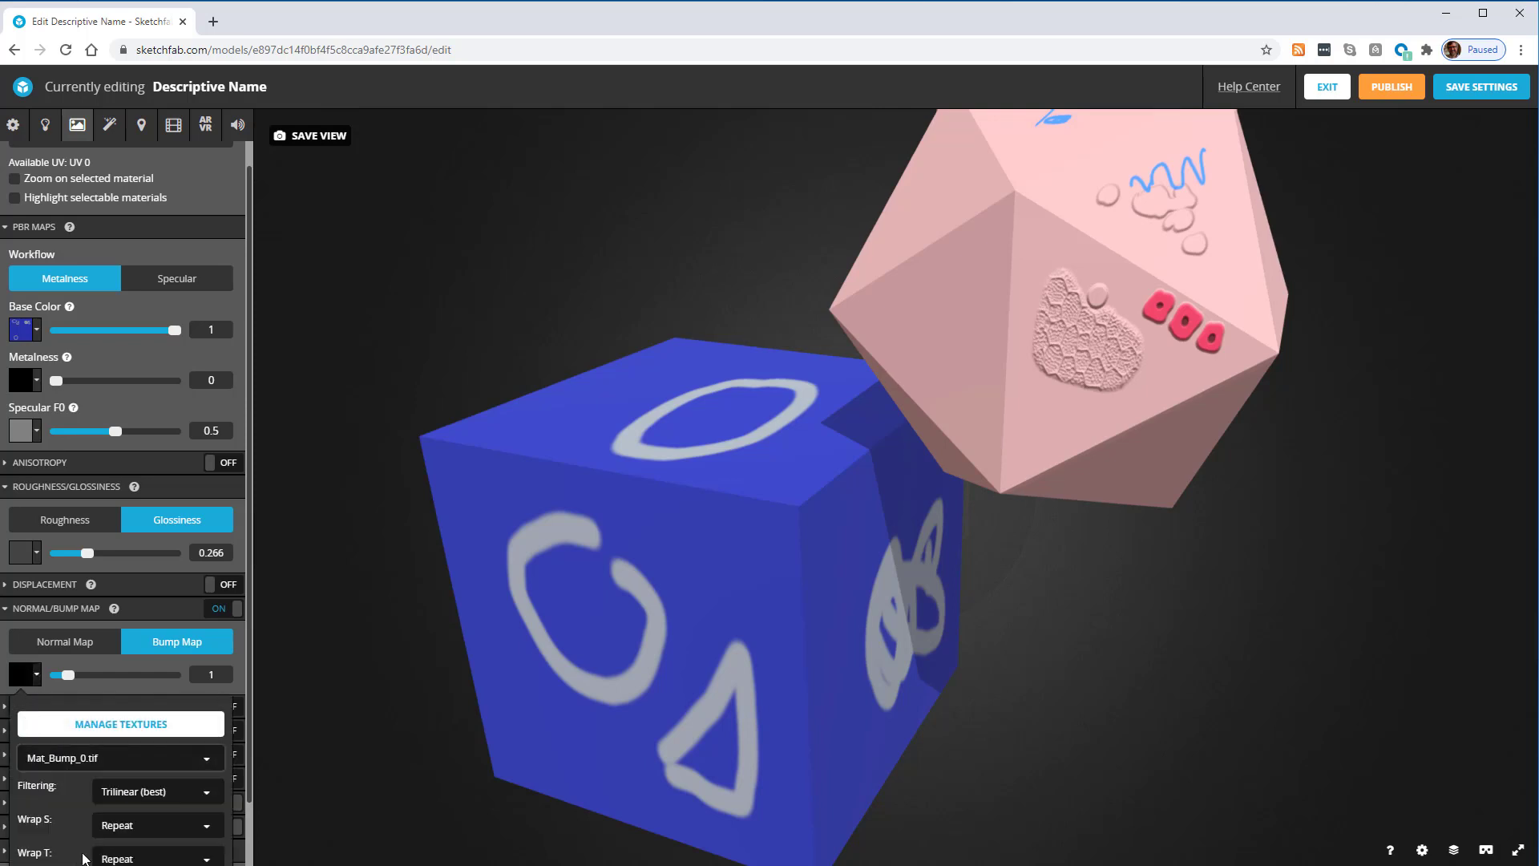
mouse_move(757, 490)
left_mouse_down()
mouse_move(720, 498)
mouse_move(772, 510)
mouse_move(725, 498)
mouse_move(738, 505)
left_mouse_up()
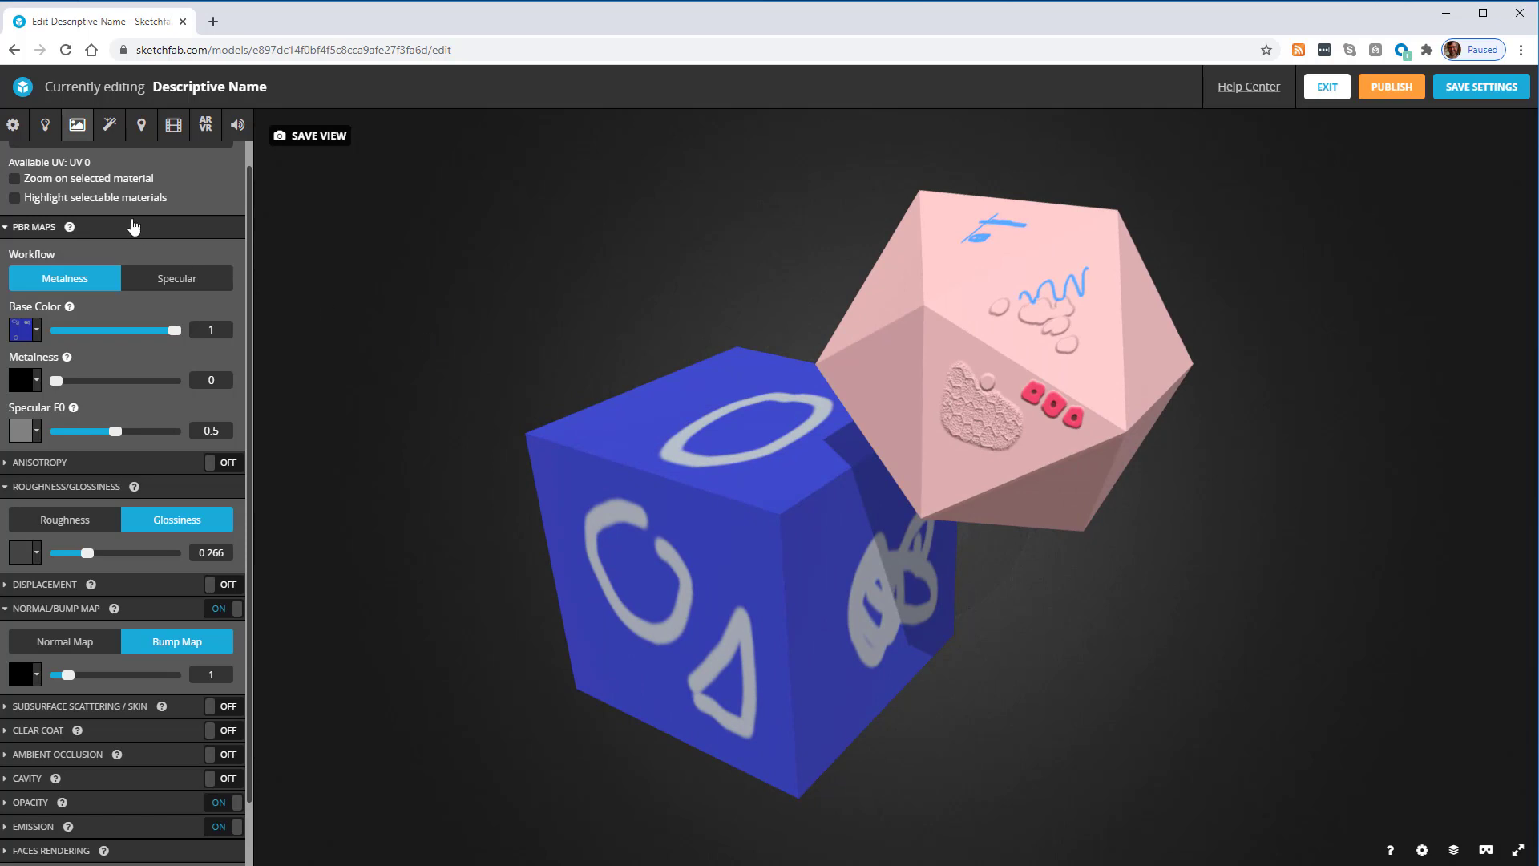
left_click(965, 362)
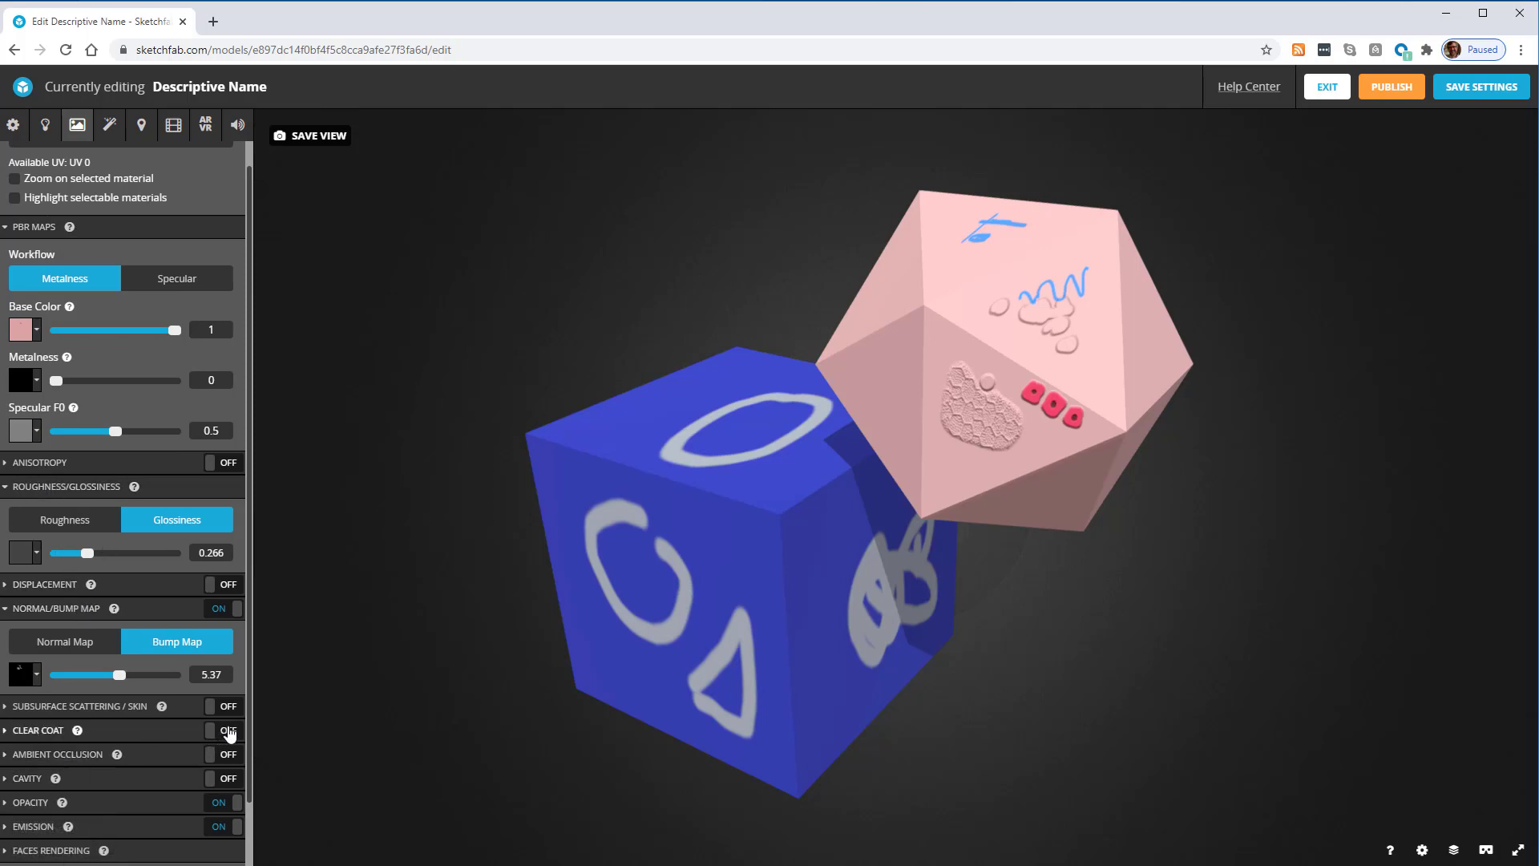
Turn on Clear Coat for the icosahedron's material, then bring up the Lighting settings
left_click(228, 733)
mouse_move(945, 433)
left_mouse_down()
mouse_move(906, 443)
mouse_move(921, 433)
mouse_move(839, 409)
mouse_move(869, 398)
mouse_move(945, 416)
mouse_move(983, 457)
mouse_move(911, 436)
mouse_move(911, 412)
mouse_move(872, 400)
mouse_move(893, 390)
mouse_move(898, 410)
mouse_move(972, 436)
left_mouse_up()
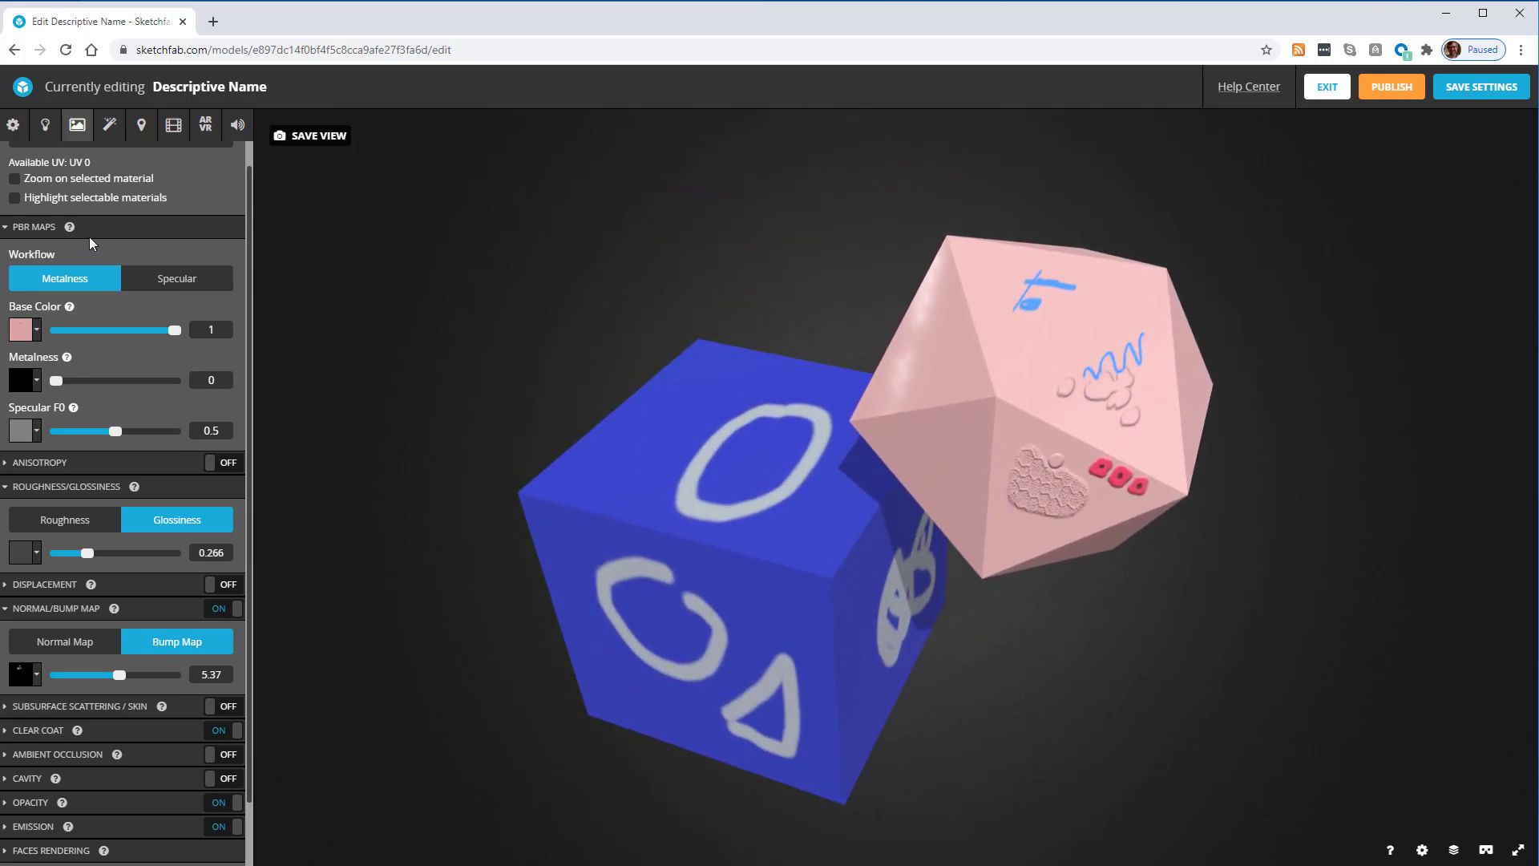
left_click(47, 125)
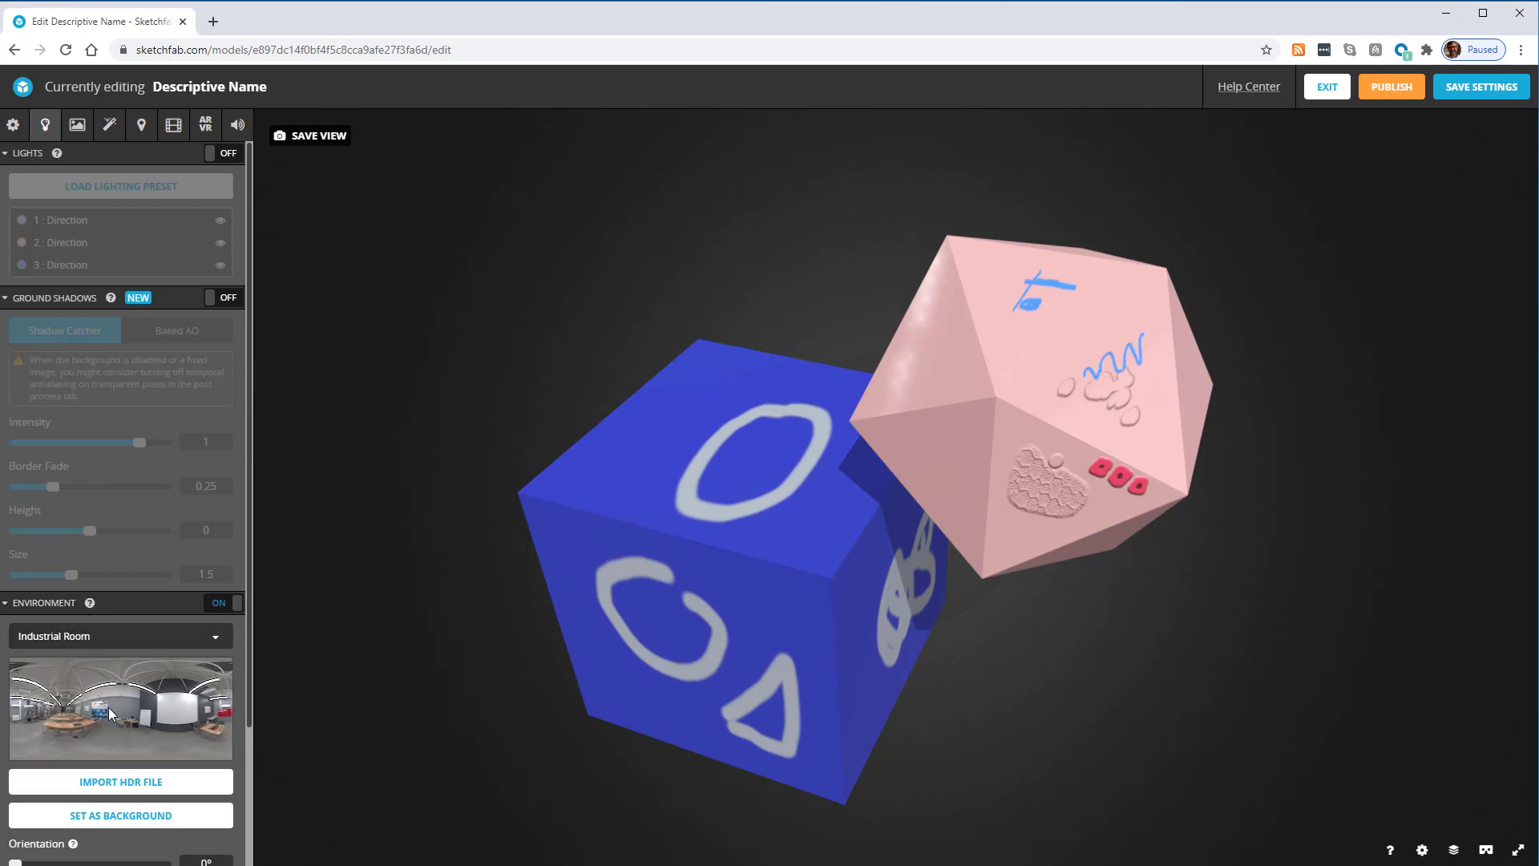
Pick the Studio environment in place of Industrial Room and collapse the Environment section
left_click(126, 642)
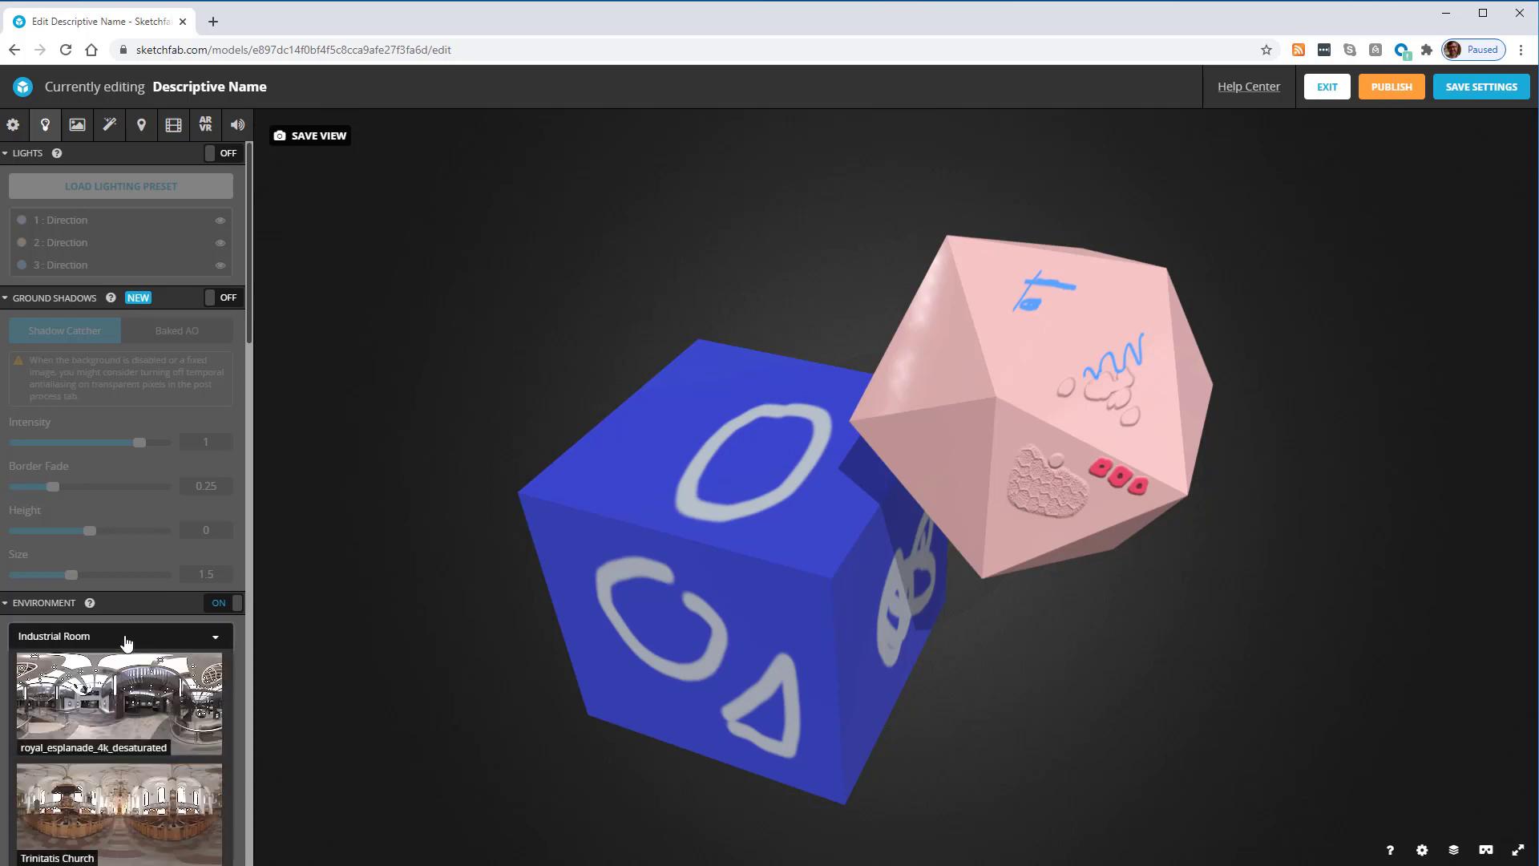
scroll(113, 649, "down", 4)
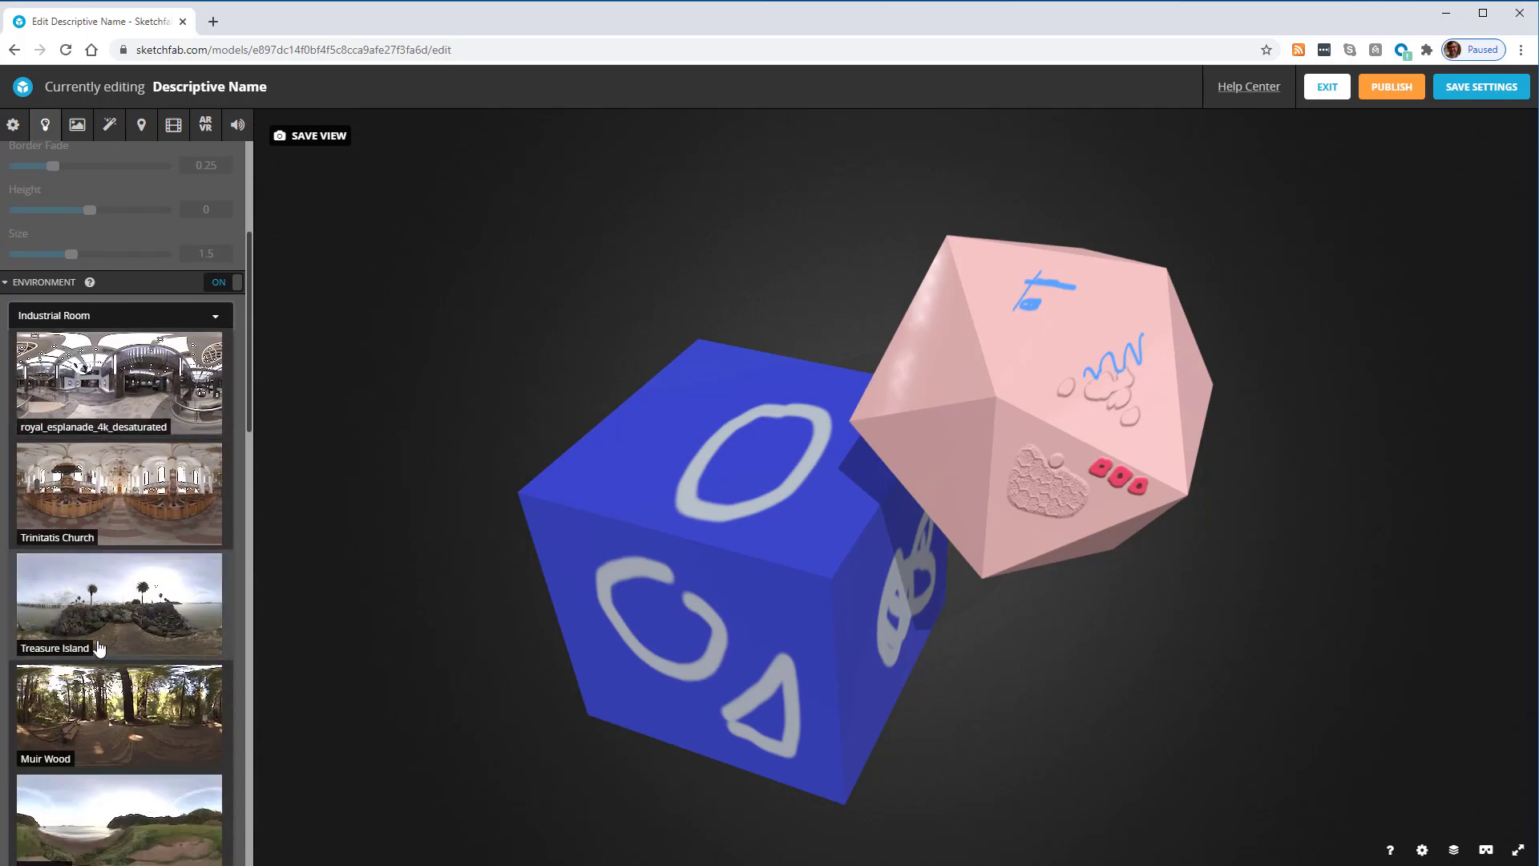
scroll(99, 647, "down", 10)
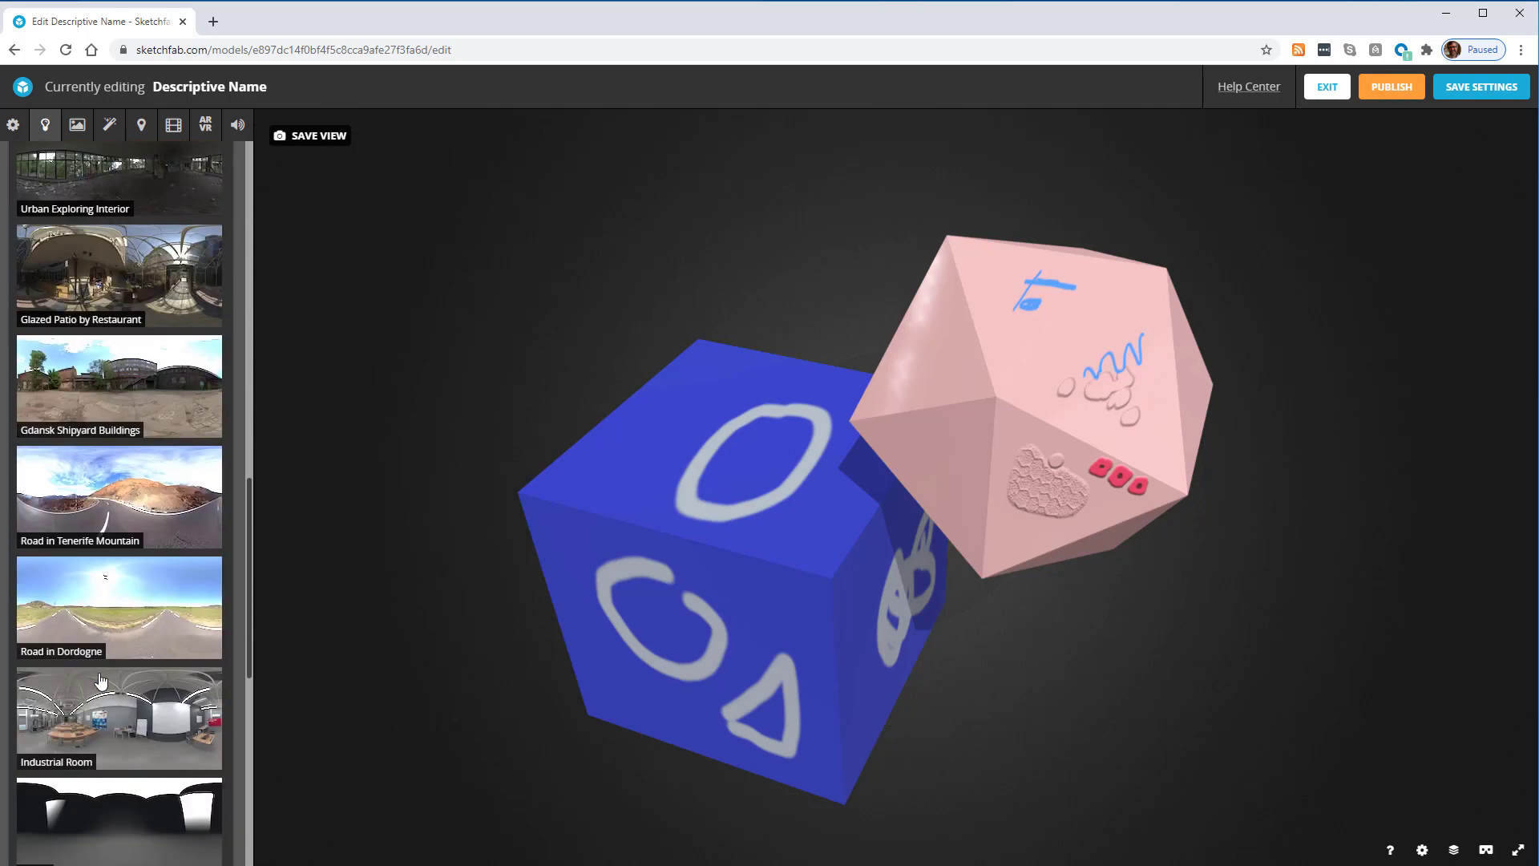
scroll(100, 680, "down", 3)
left_click(105, 508)
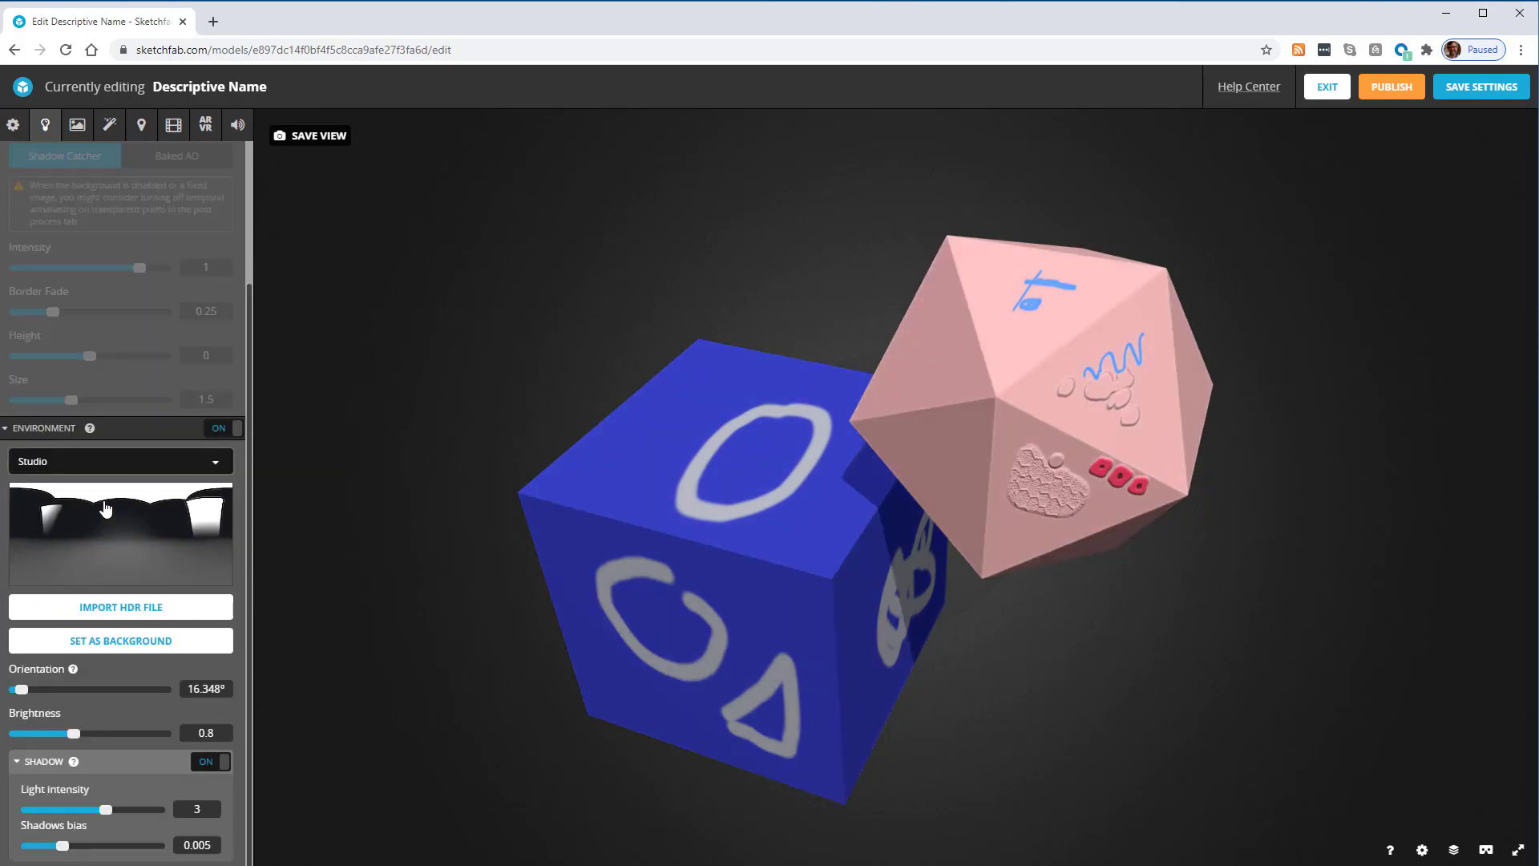
left_click_drag(1014, 426, 804, 498)
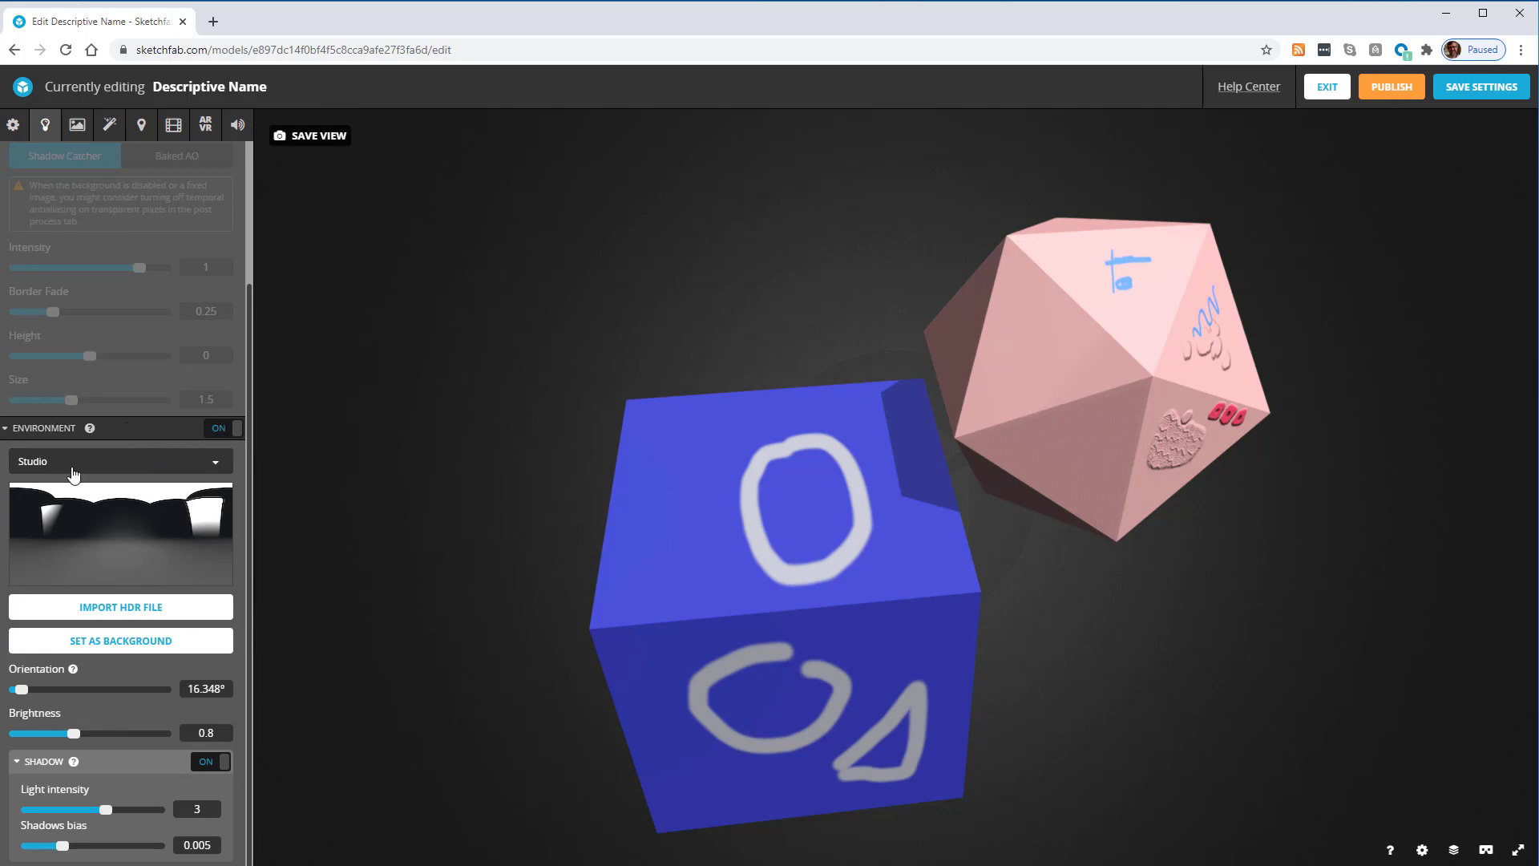
left_click(5, 431)
left_click_drag(979, 498, 1058, 491)
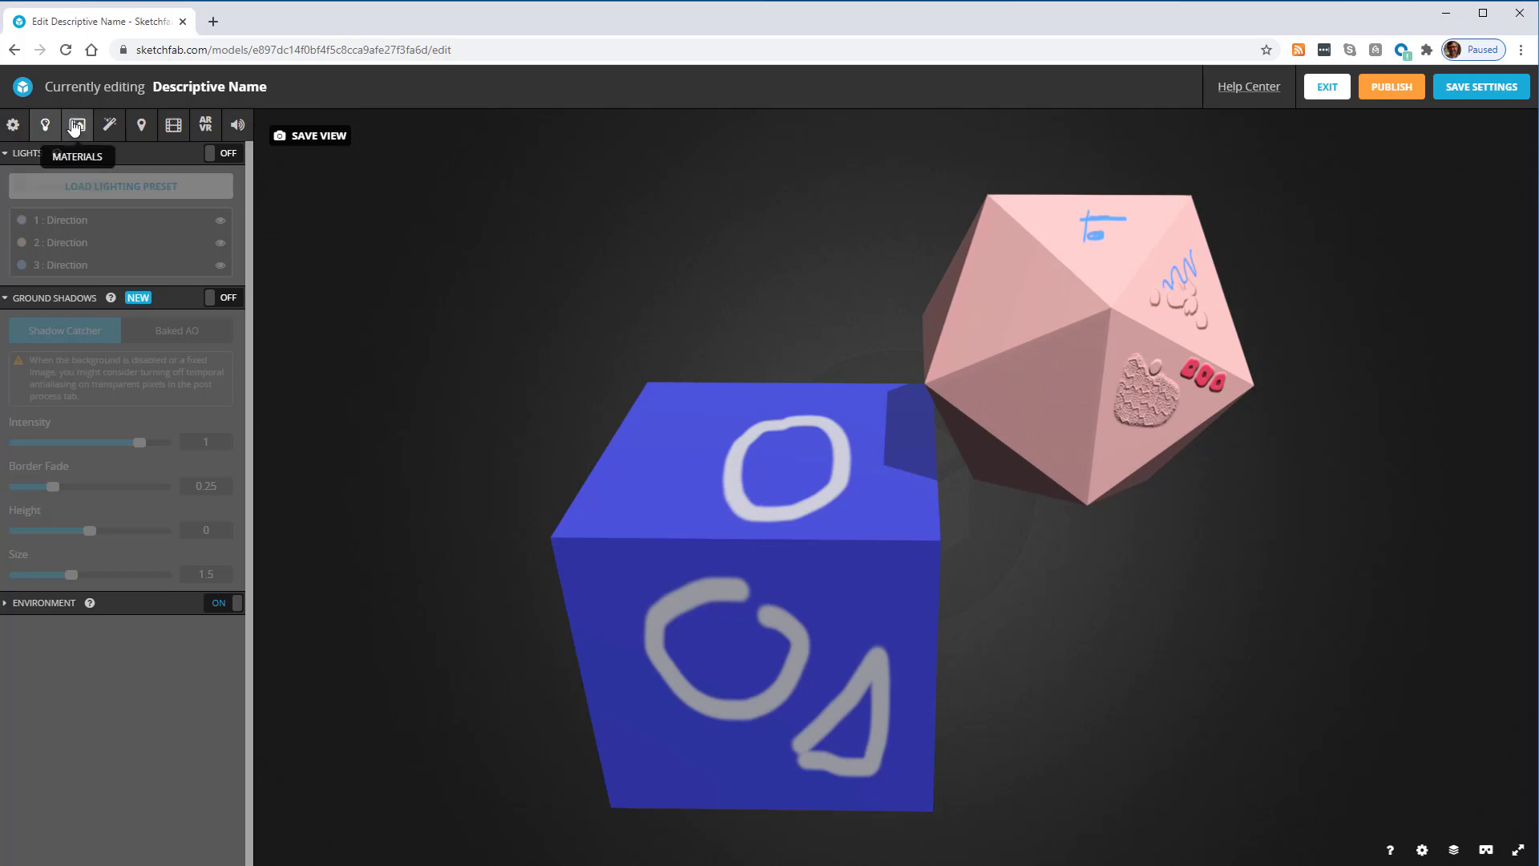
Turn on Clear Coat for the blue cube's material in the Materials settings
left_click(73, 134)
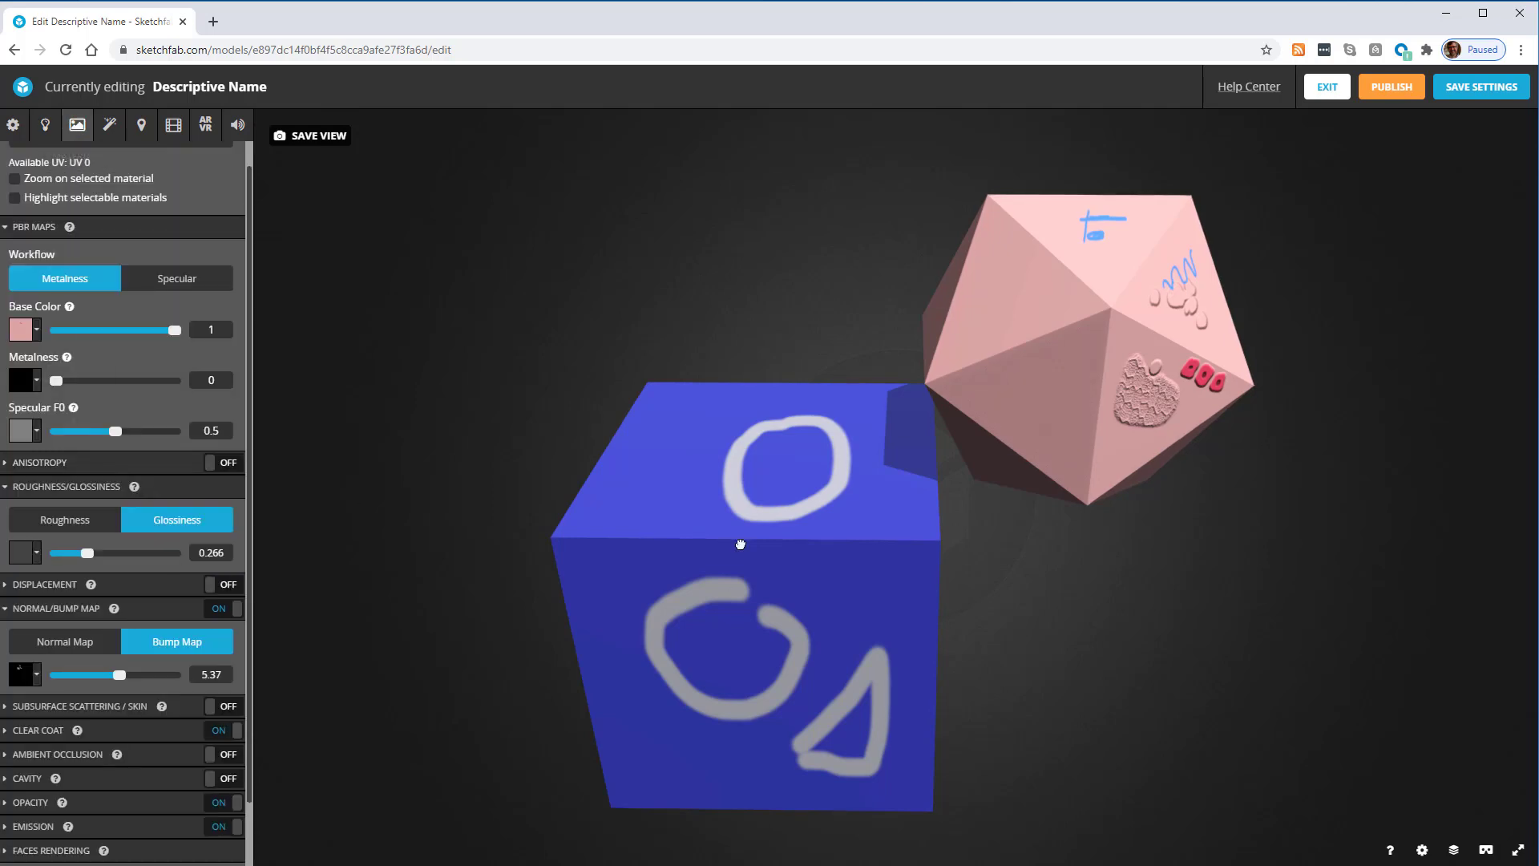
left_click(741, 540)
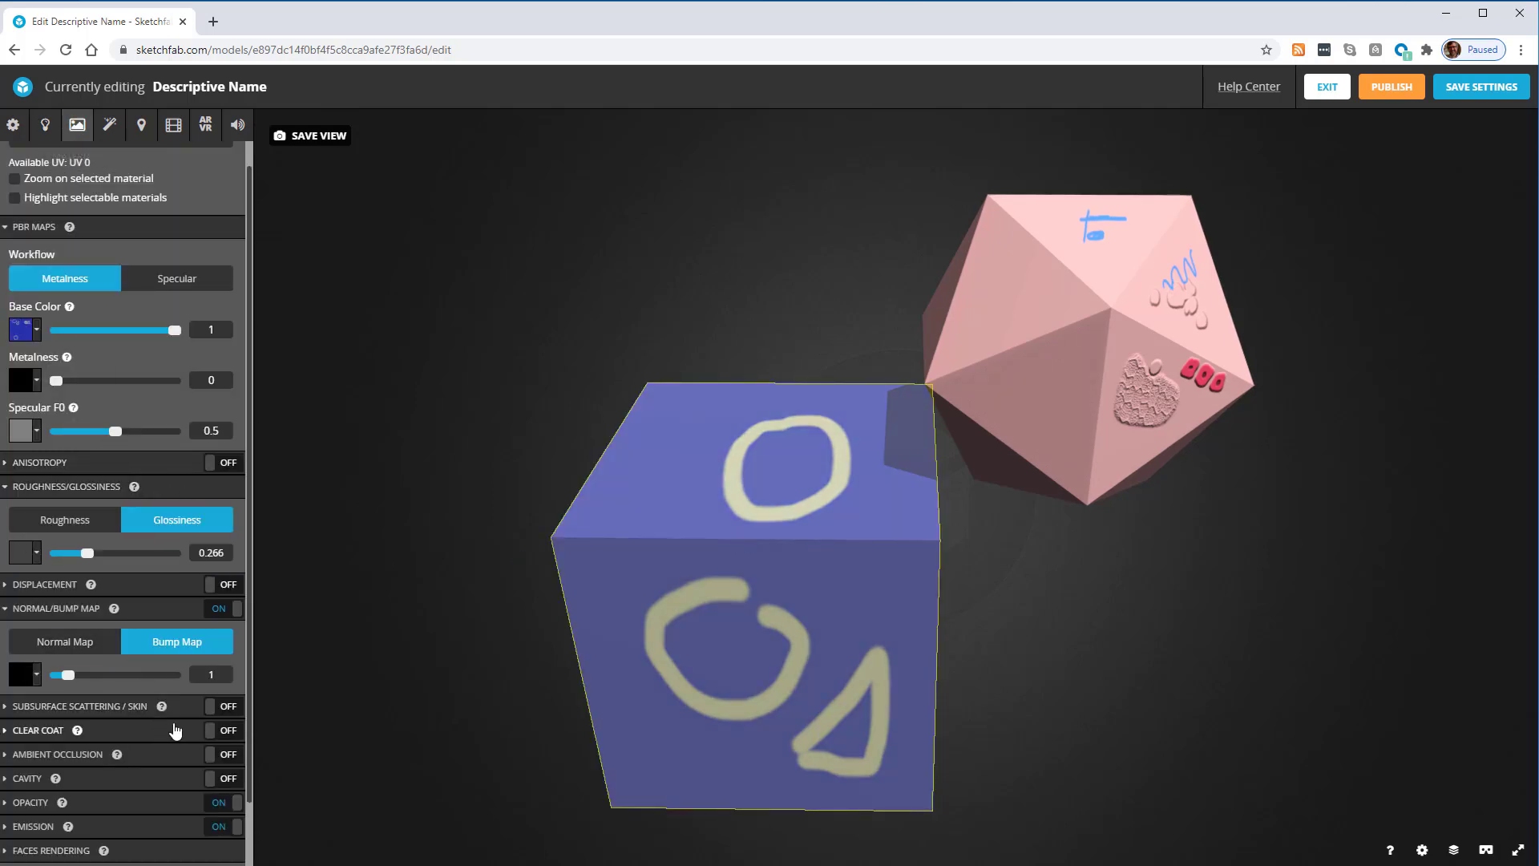
mouse_move(161, 704)
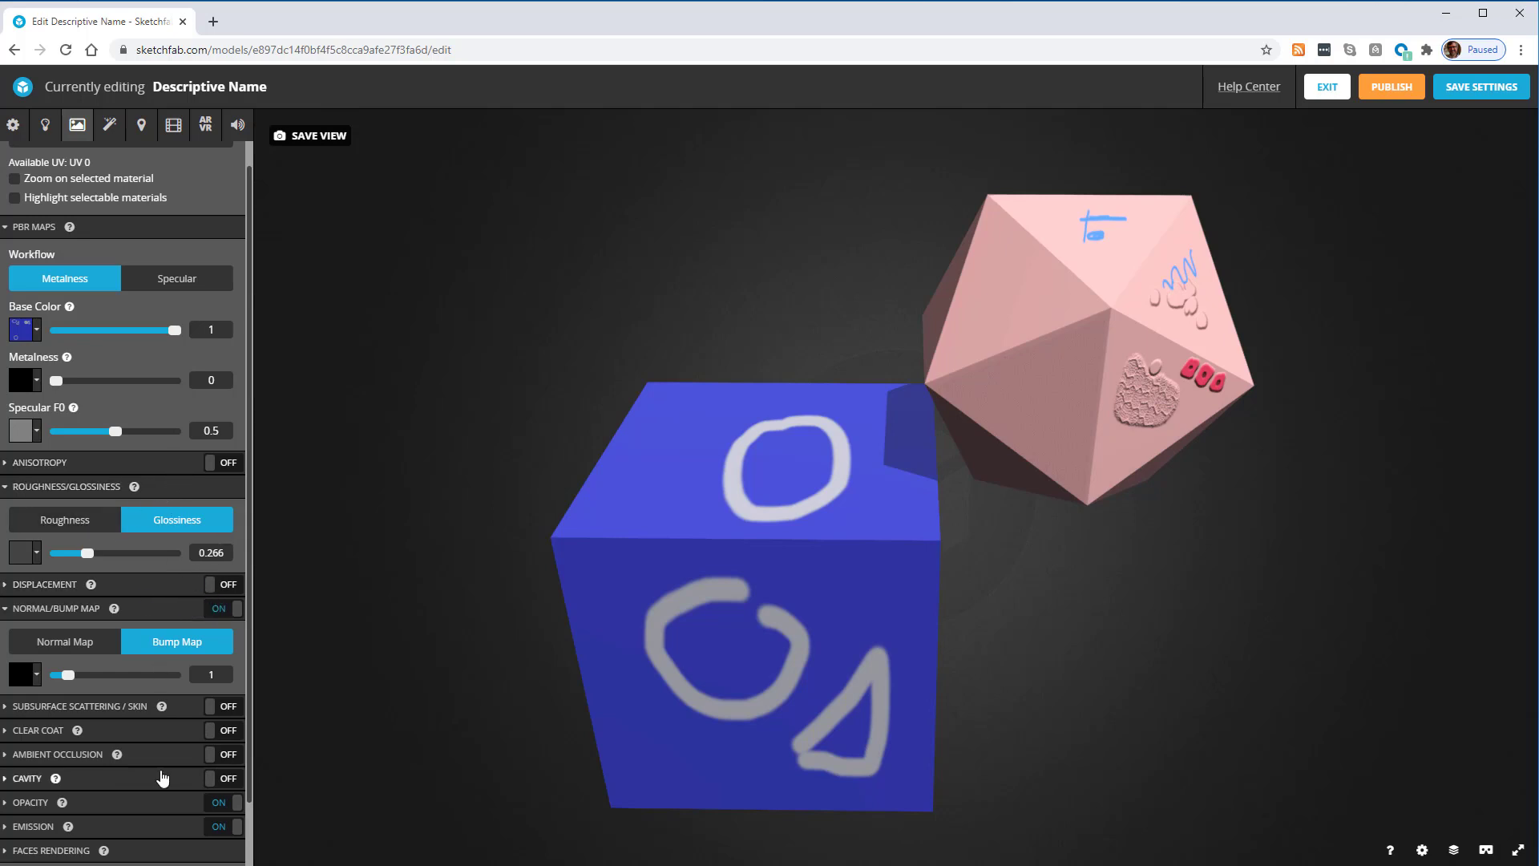
left_click(230, 735)
left_click_drag(748, 591, 674, 607)
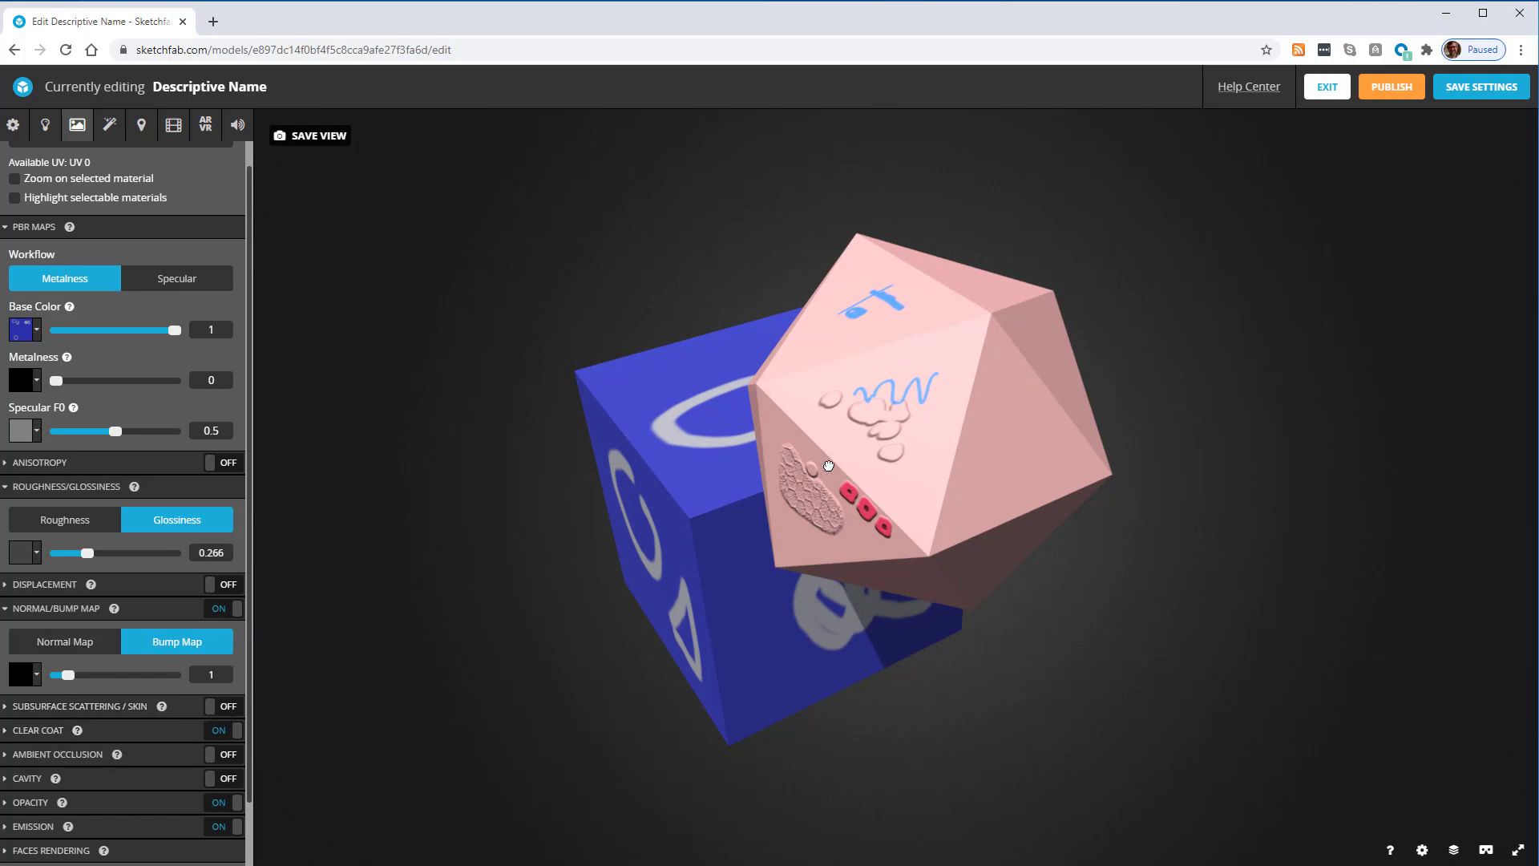
left_click(830, 464)
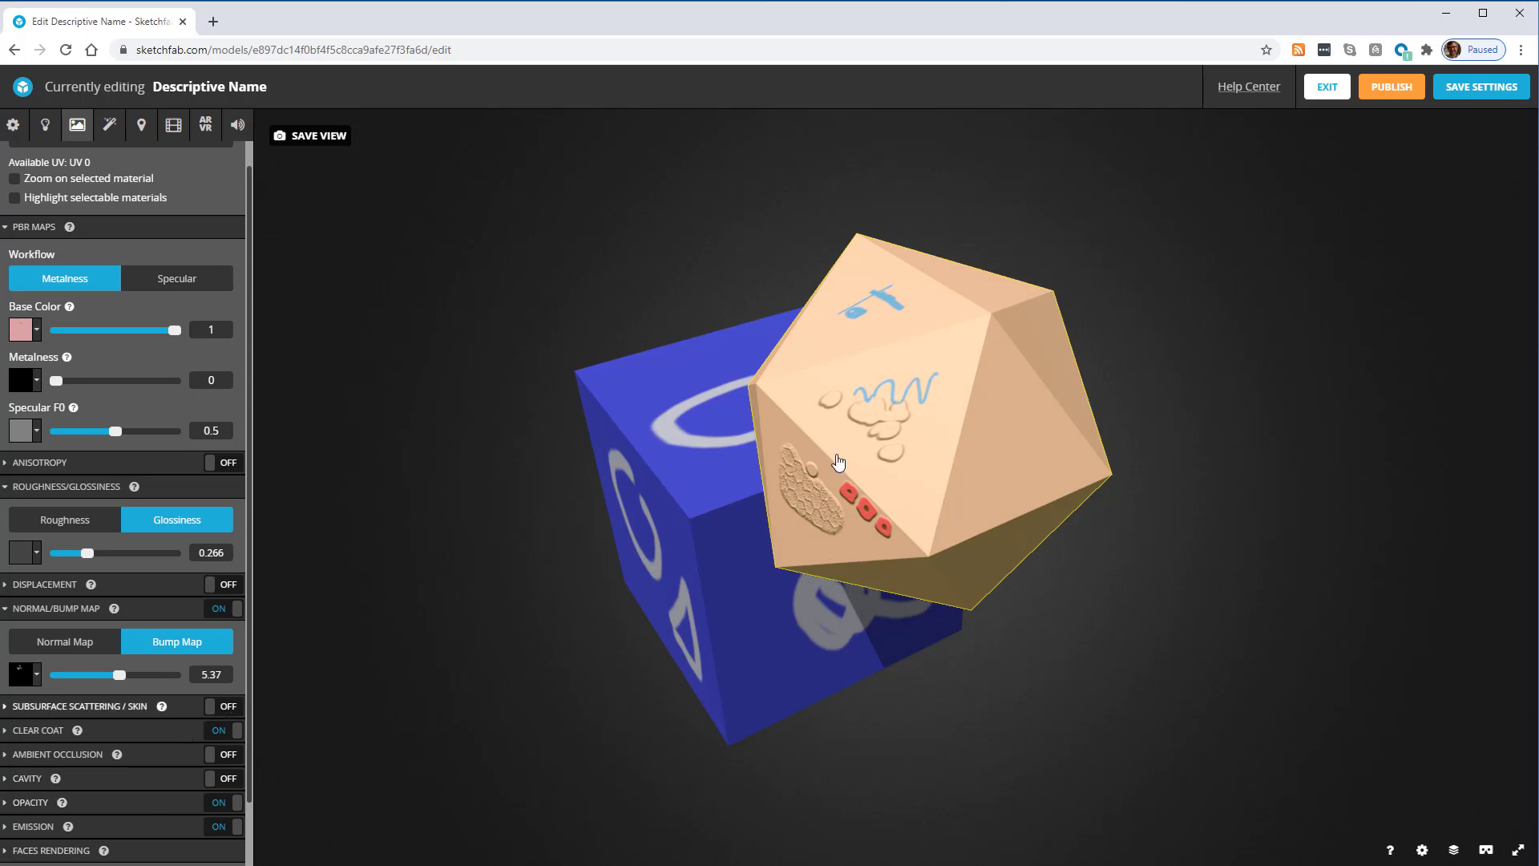
left_click(744, 600)
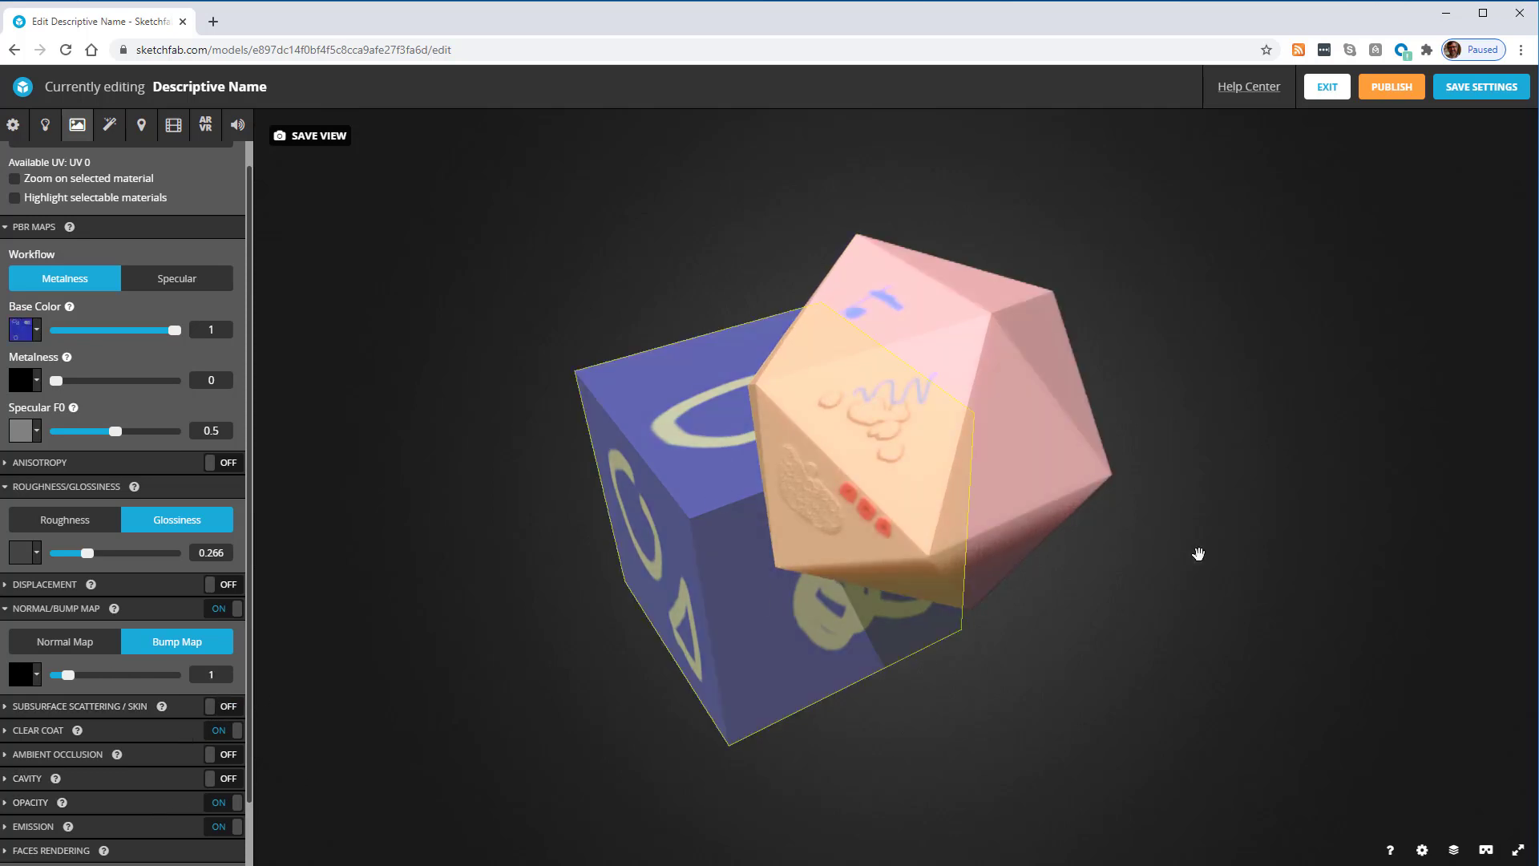
left_click_drag(1199, 554, 879, 555)
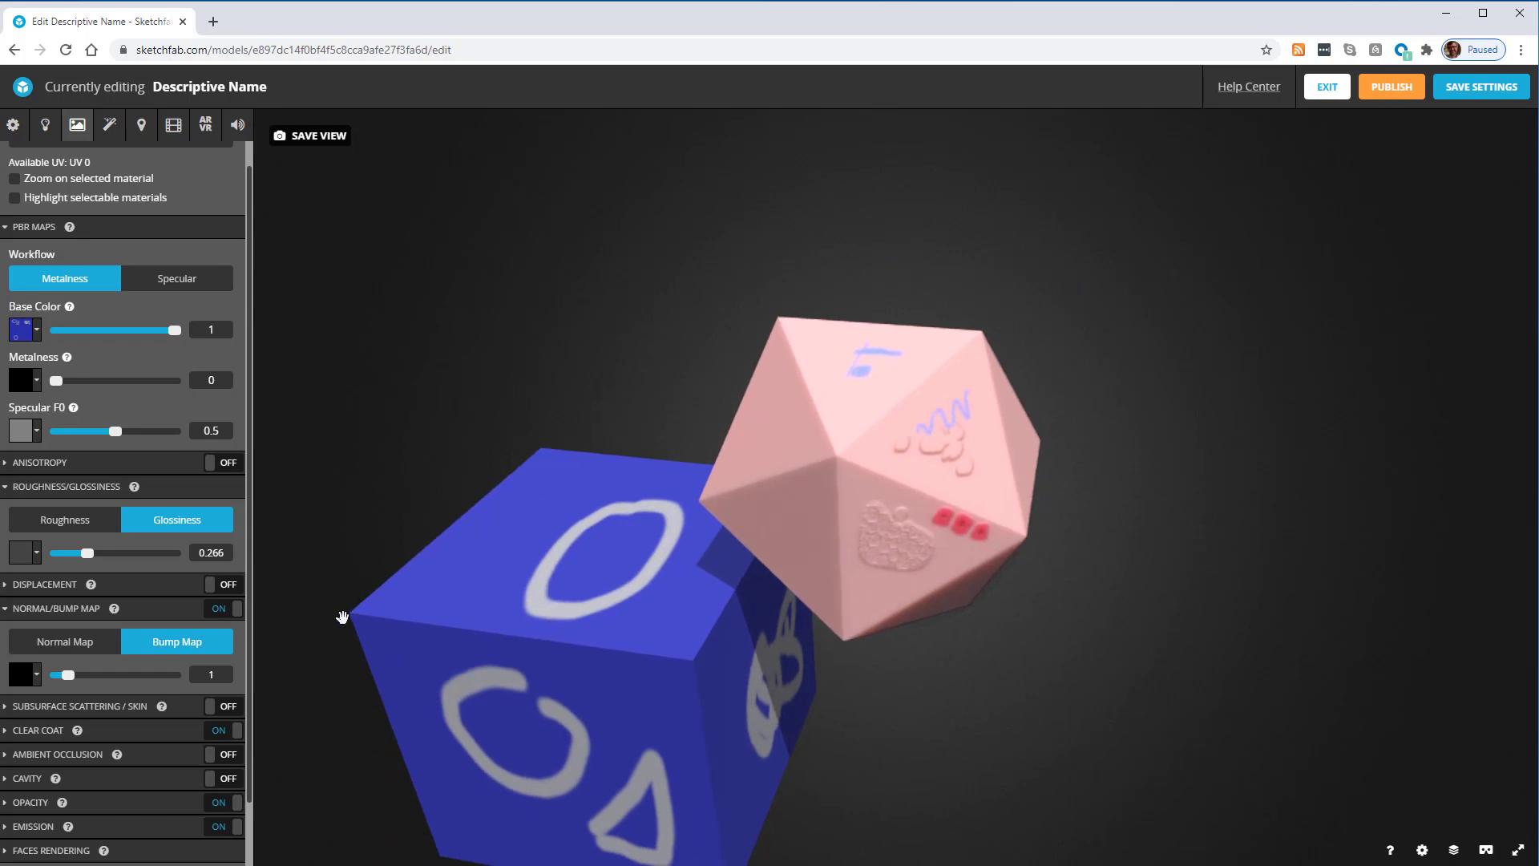
left_click_drag(867, 487, 906, 447)
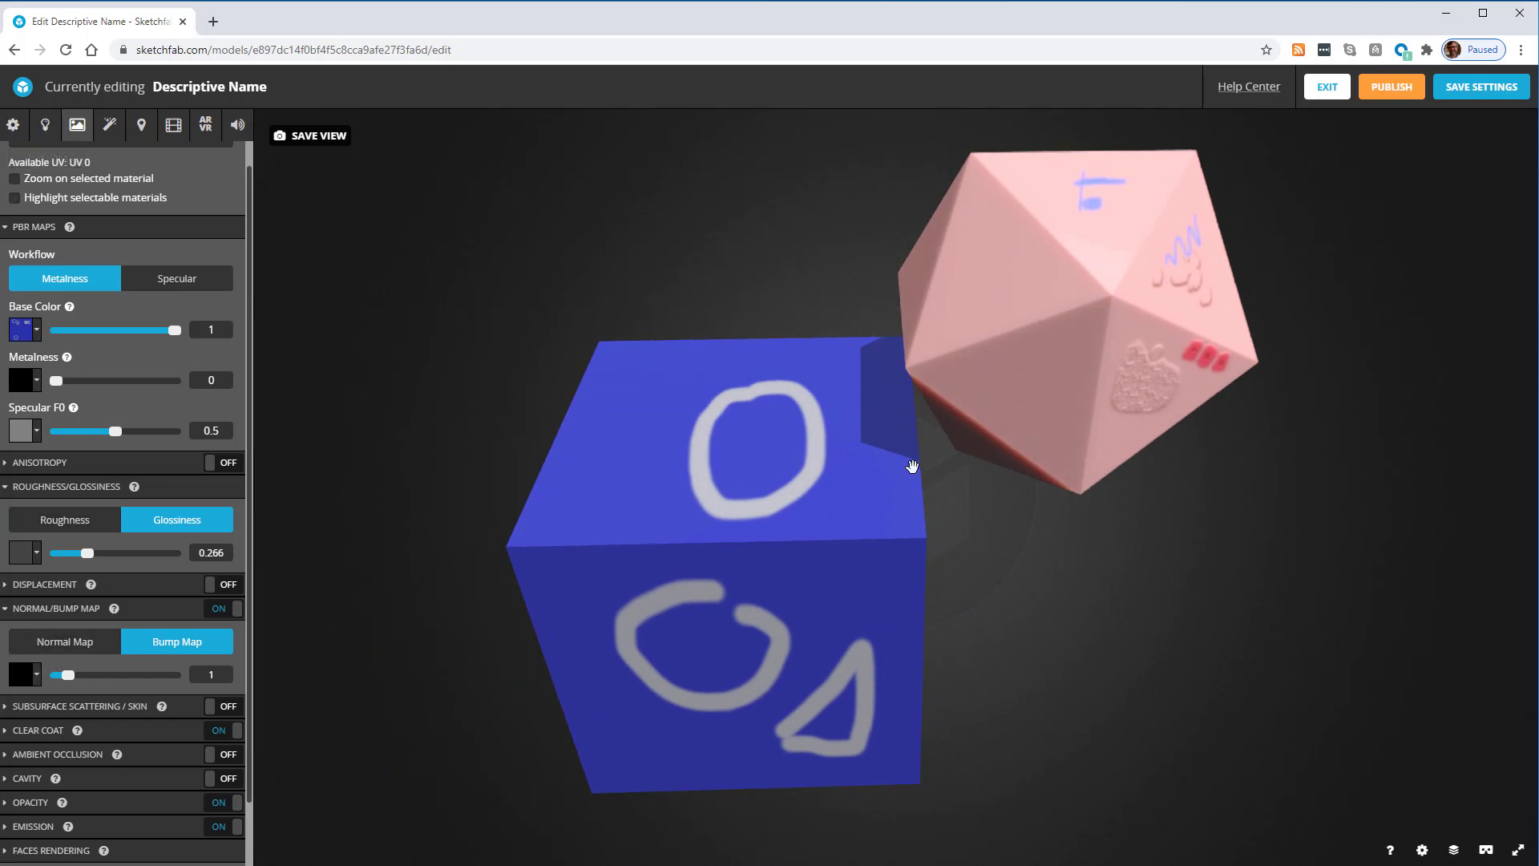
left_click_drag(904, 419, 759, 449)
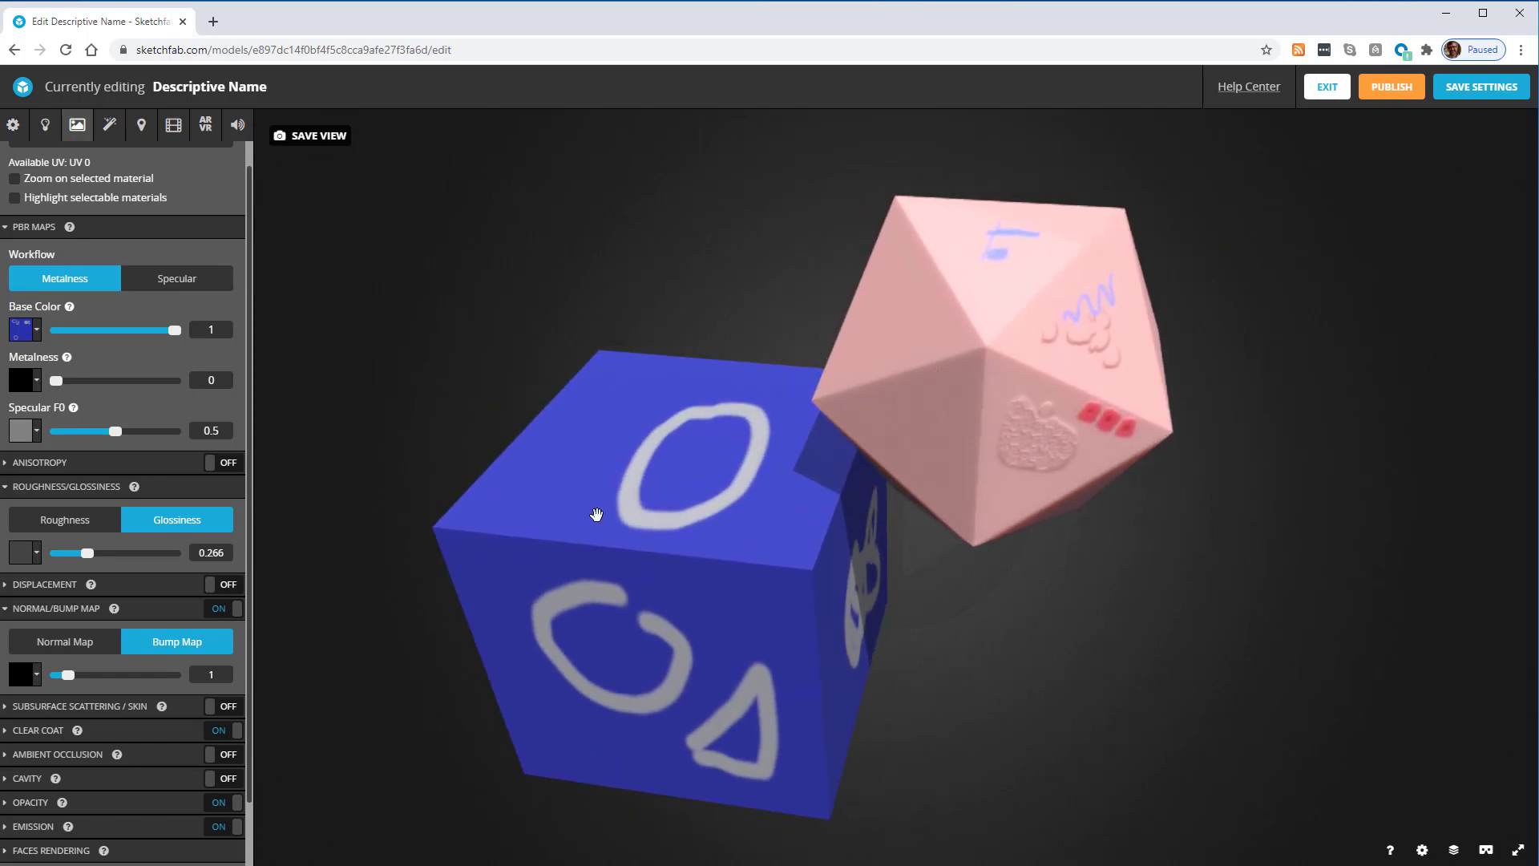
left_click_drag(811, 440, 777, 410)
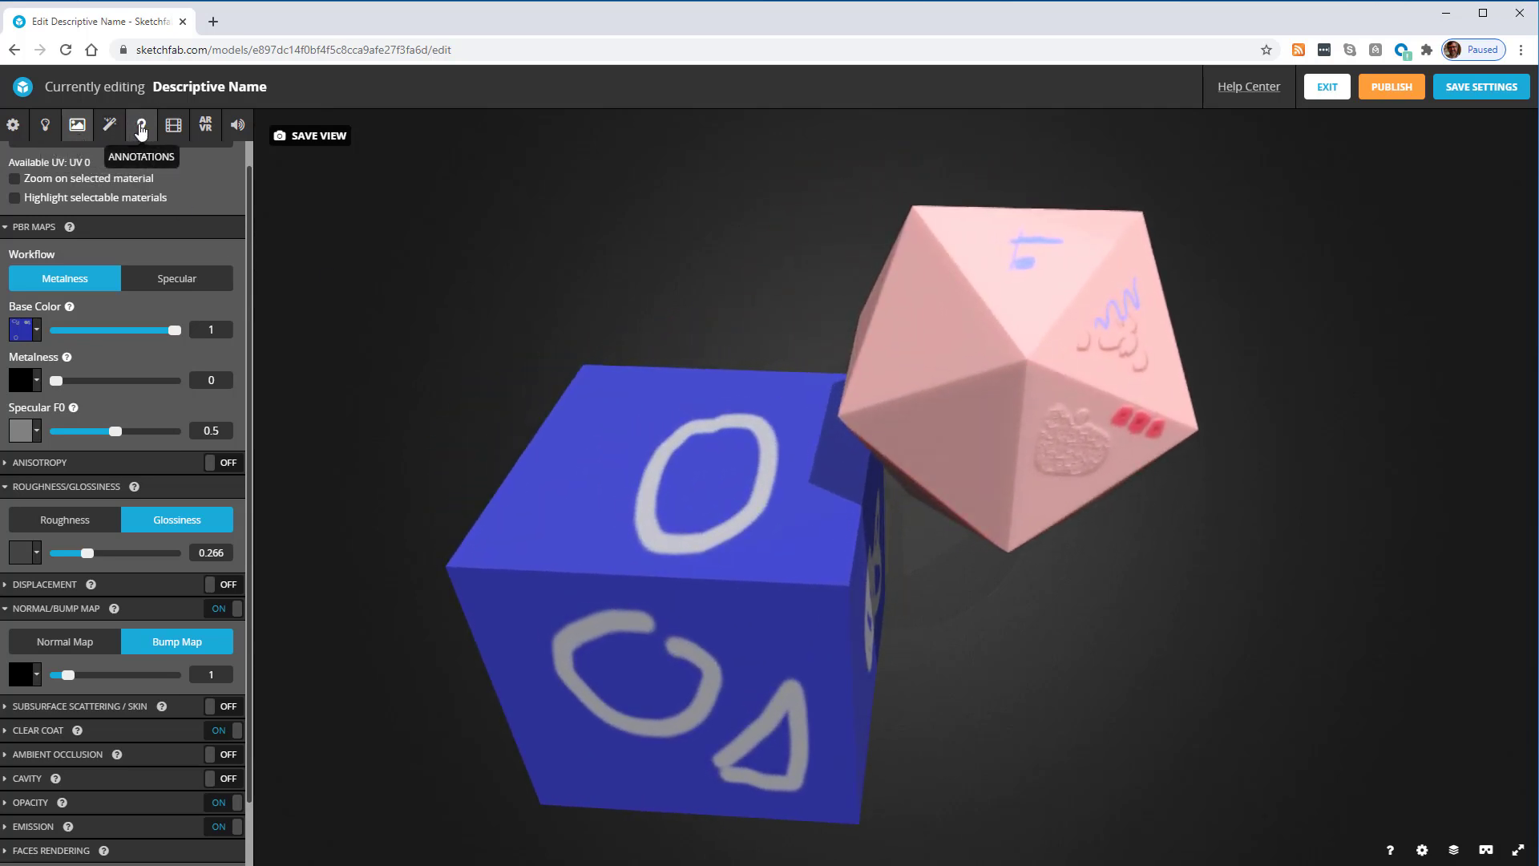
Open the Annotations panel and zoom in on the icosahedron's honeycomb texture patch
left_click(141, 128)
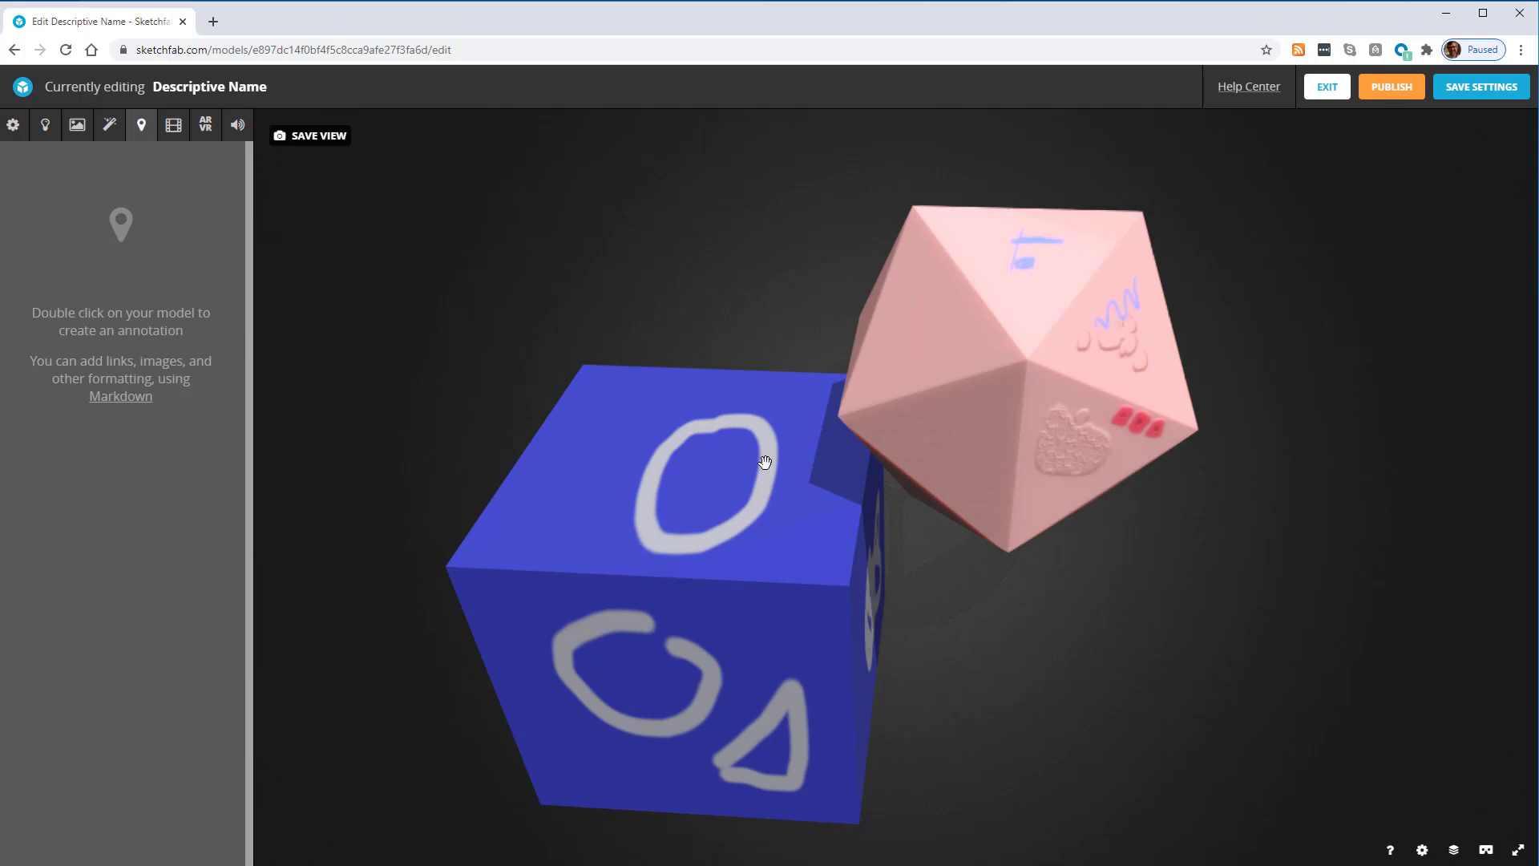
left_click_drag(829, 580, 822, 489)
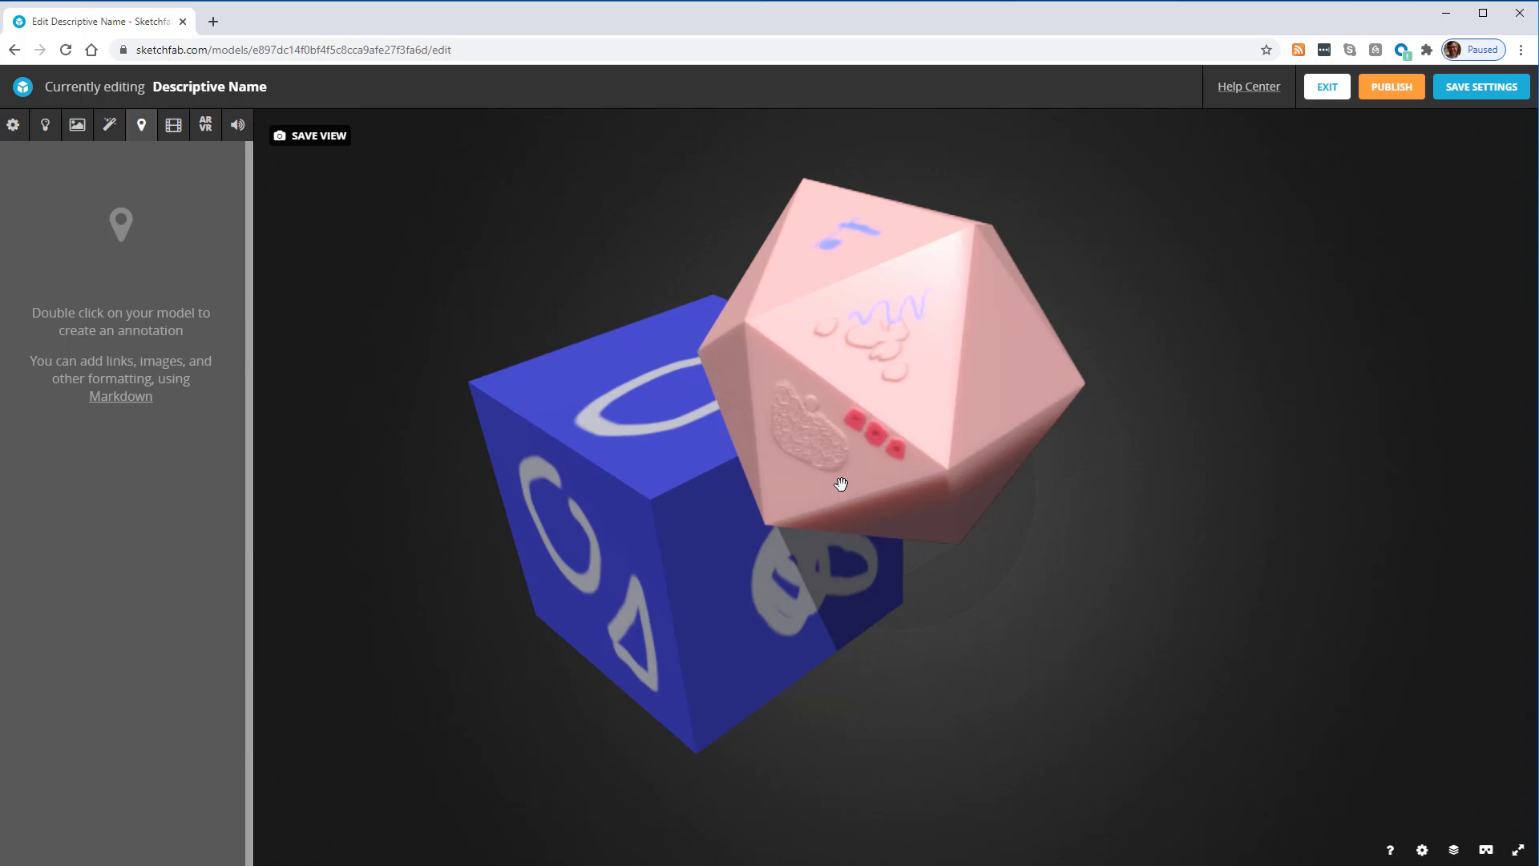
scroll(841, 484, "up", 6)
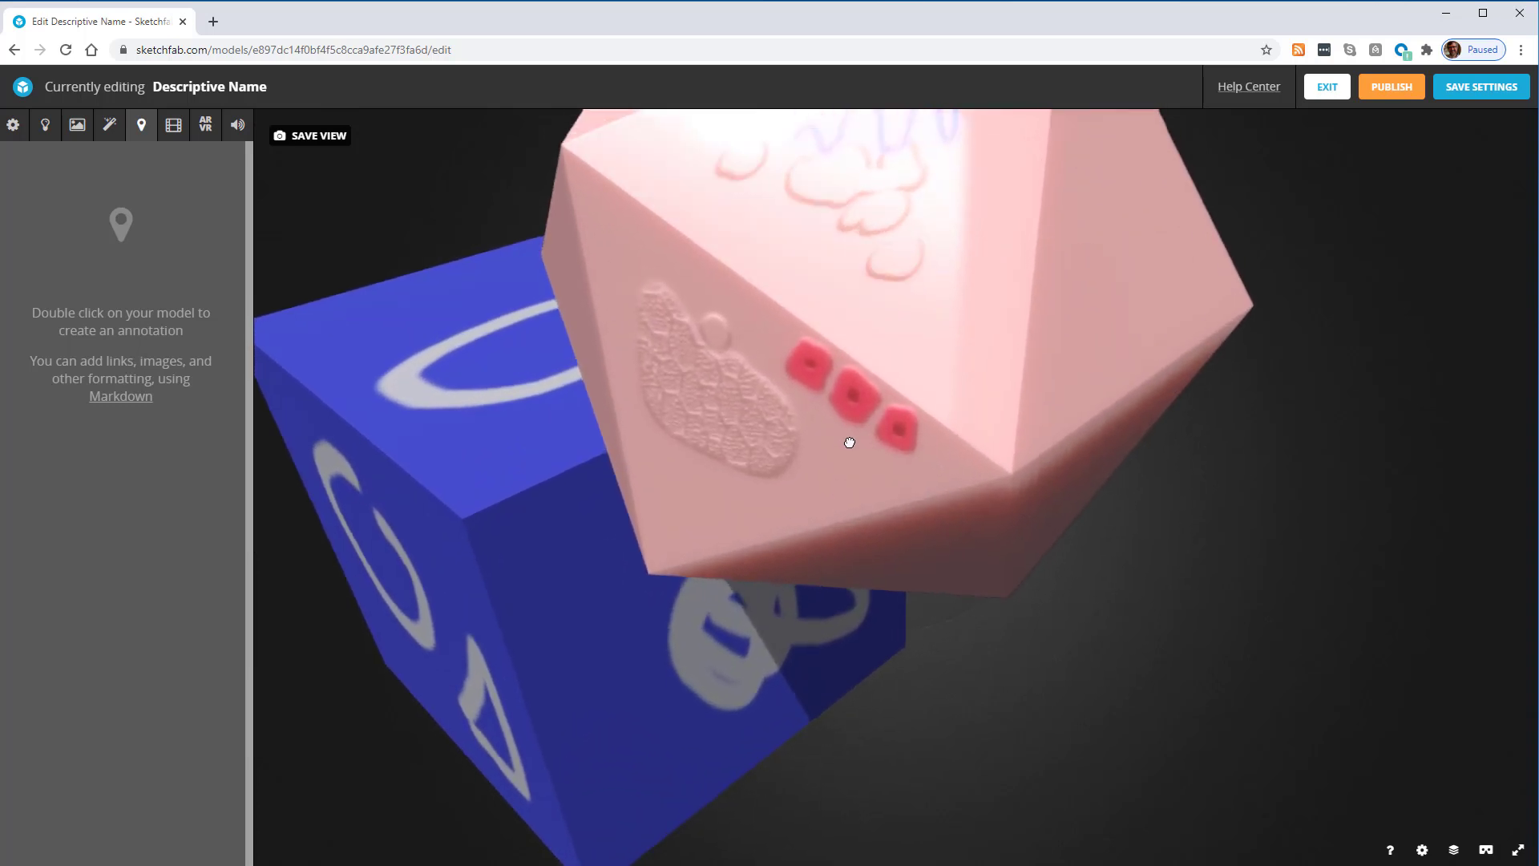
left_click_drag(849, 442, 851, 420)
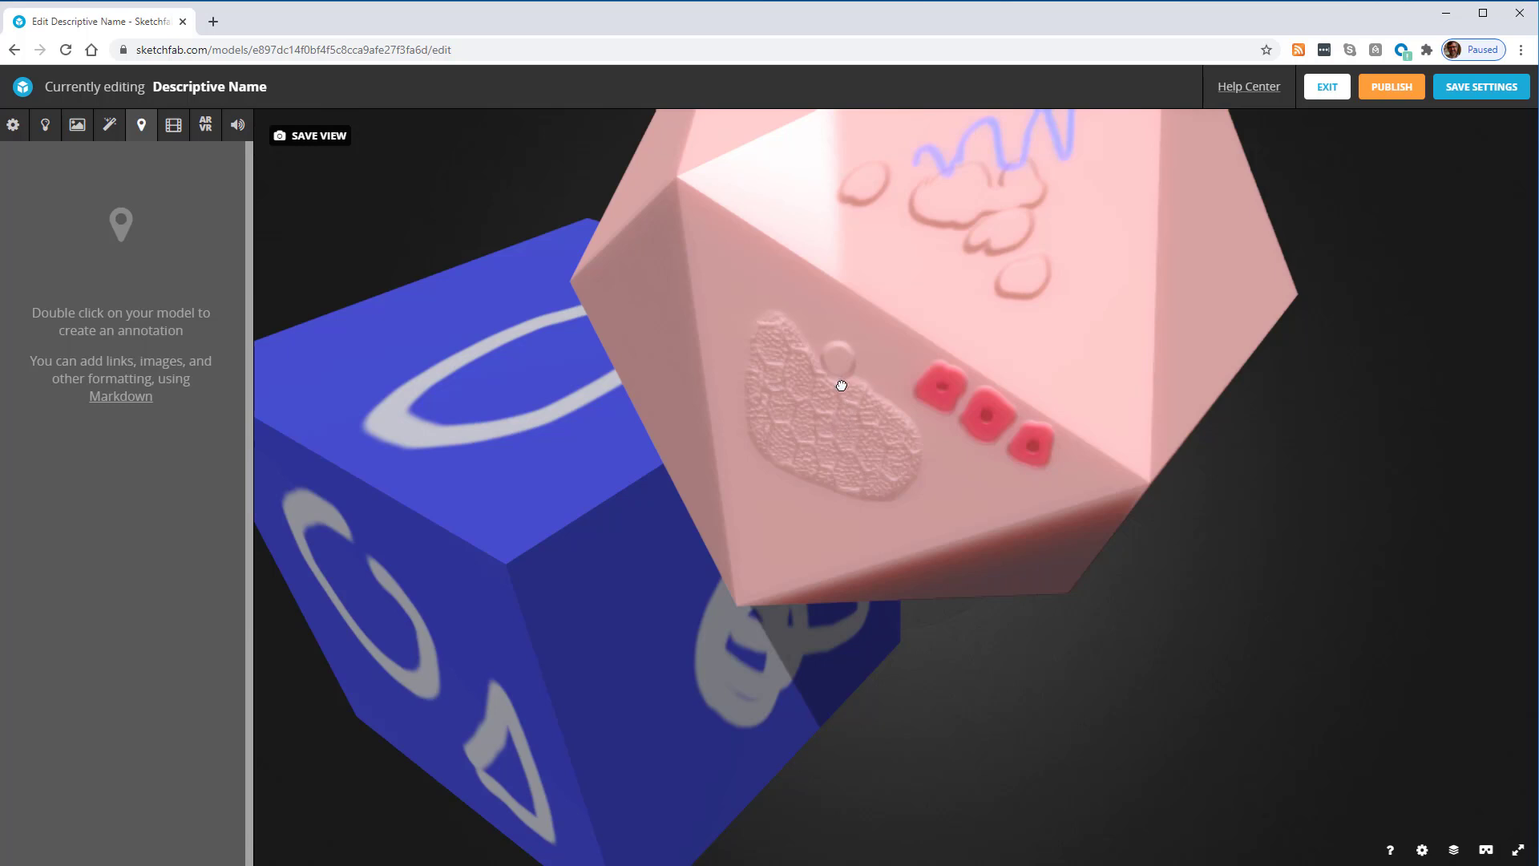
Pin annotation 'Cell Texture' on the honeycomb patch, described 'This is a cellular texture in the bump channel.'
double_click(841, 385)
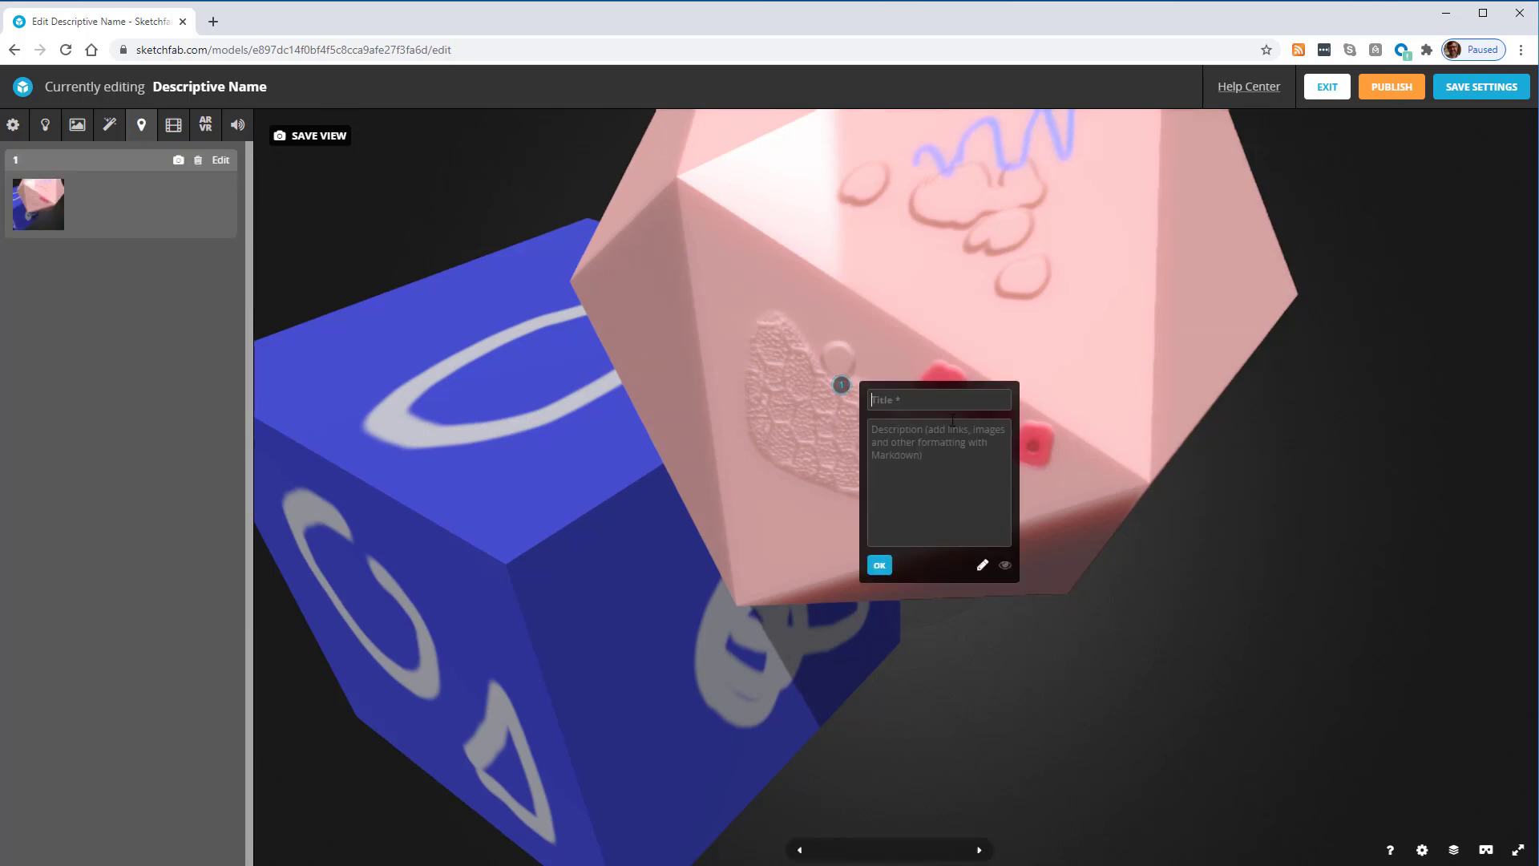
type("Cell Texture")
left_click(952, 420)
type("This is a cellur")
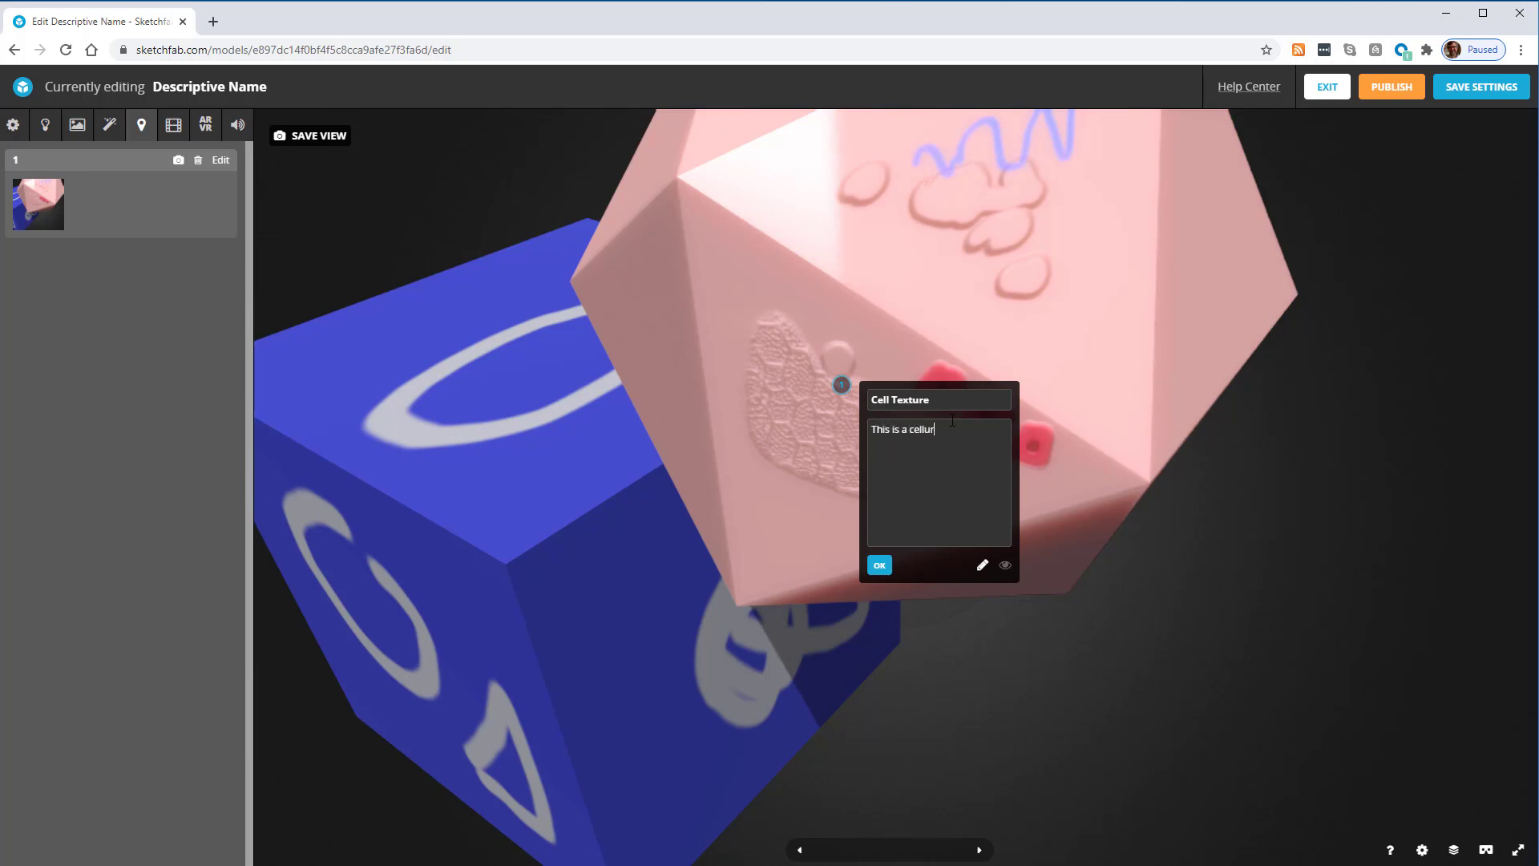
key("BackSpace")
type("lar texture in the bumb")
key("BackSpace")
type("p channel.")
left_click(879, 565)
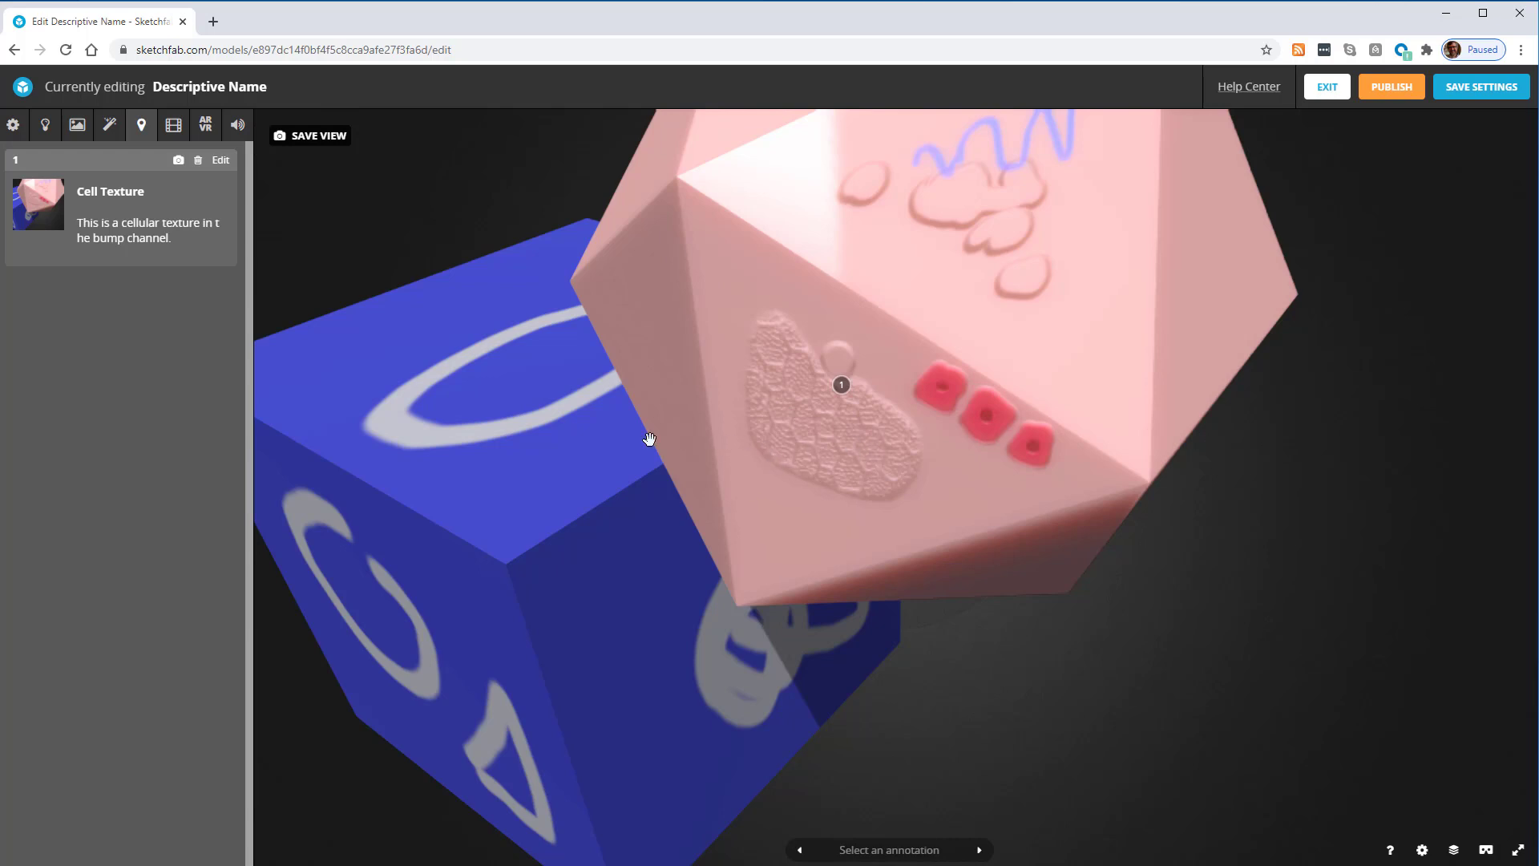
Preview annotation 1's view, then close its popup
left_click_drag(538, 380, 1283, 240)
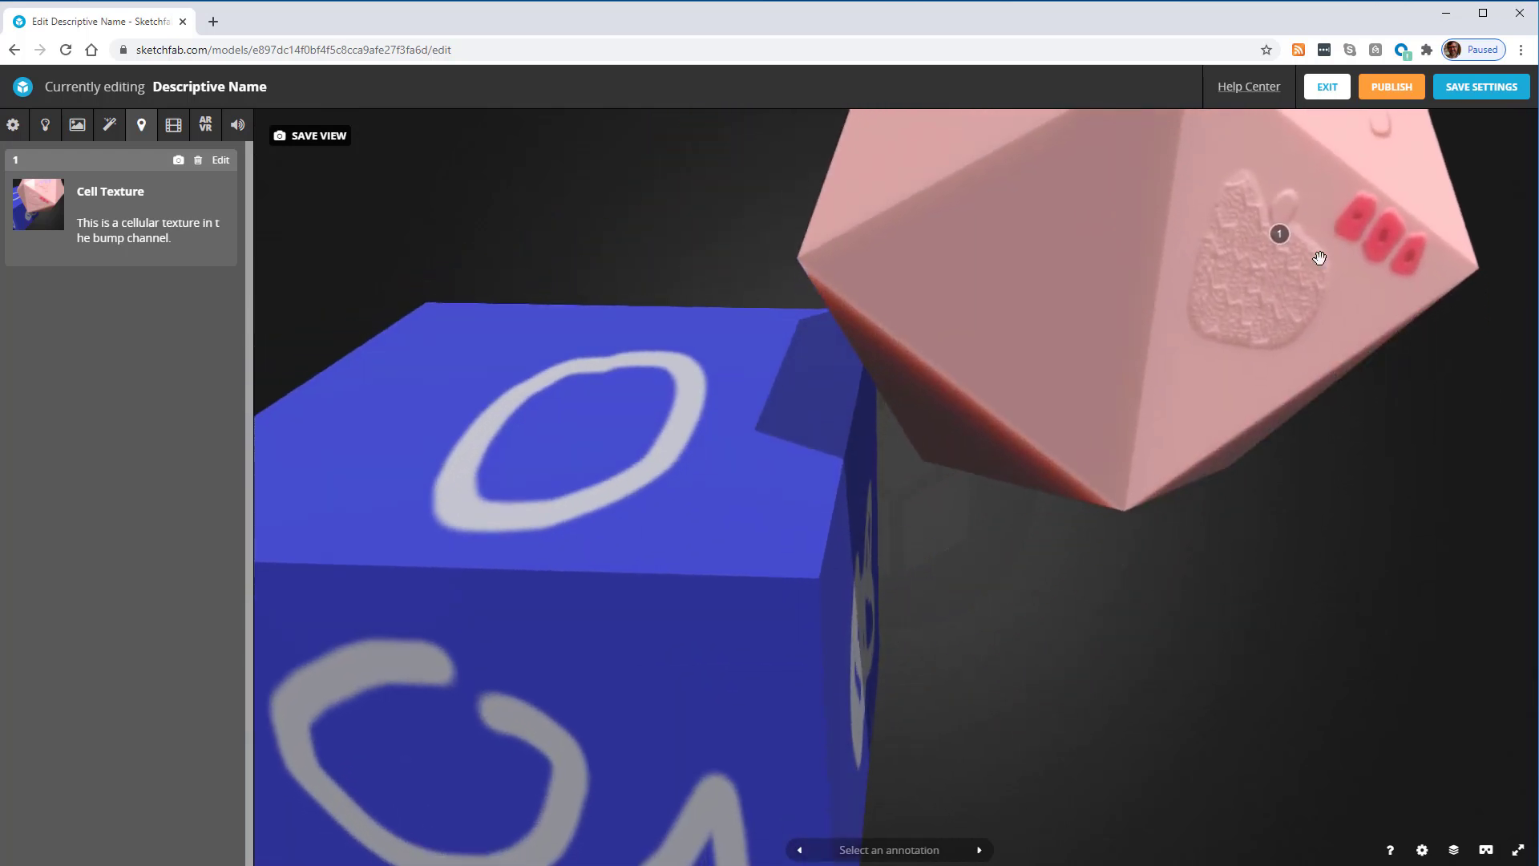
left_click(1278, 233)
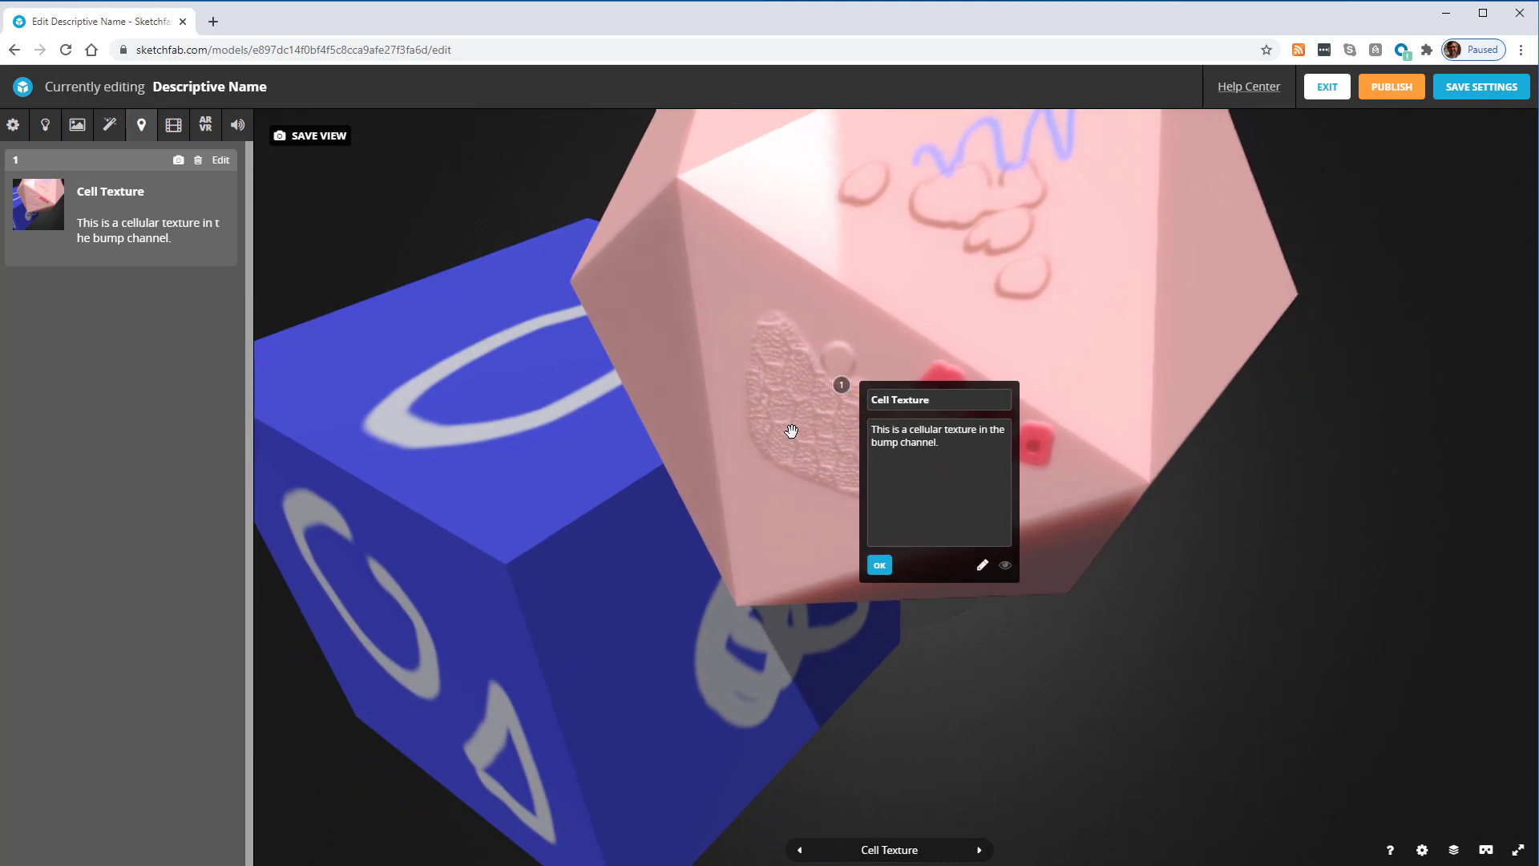
left_click(790, 425)
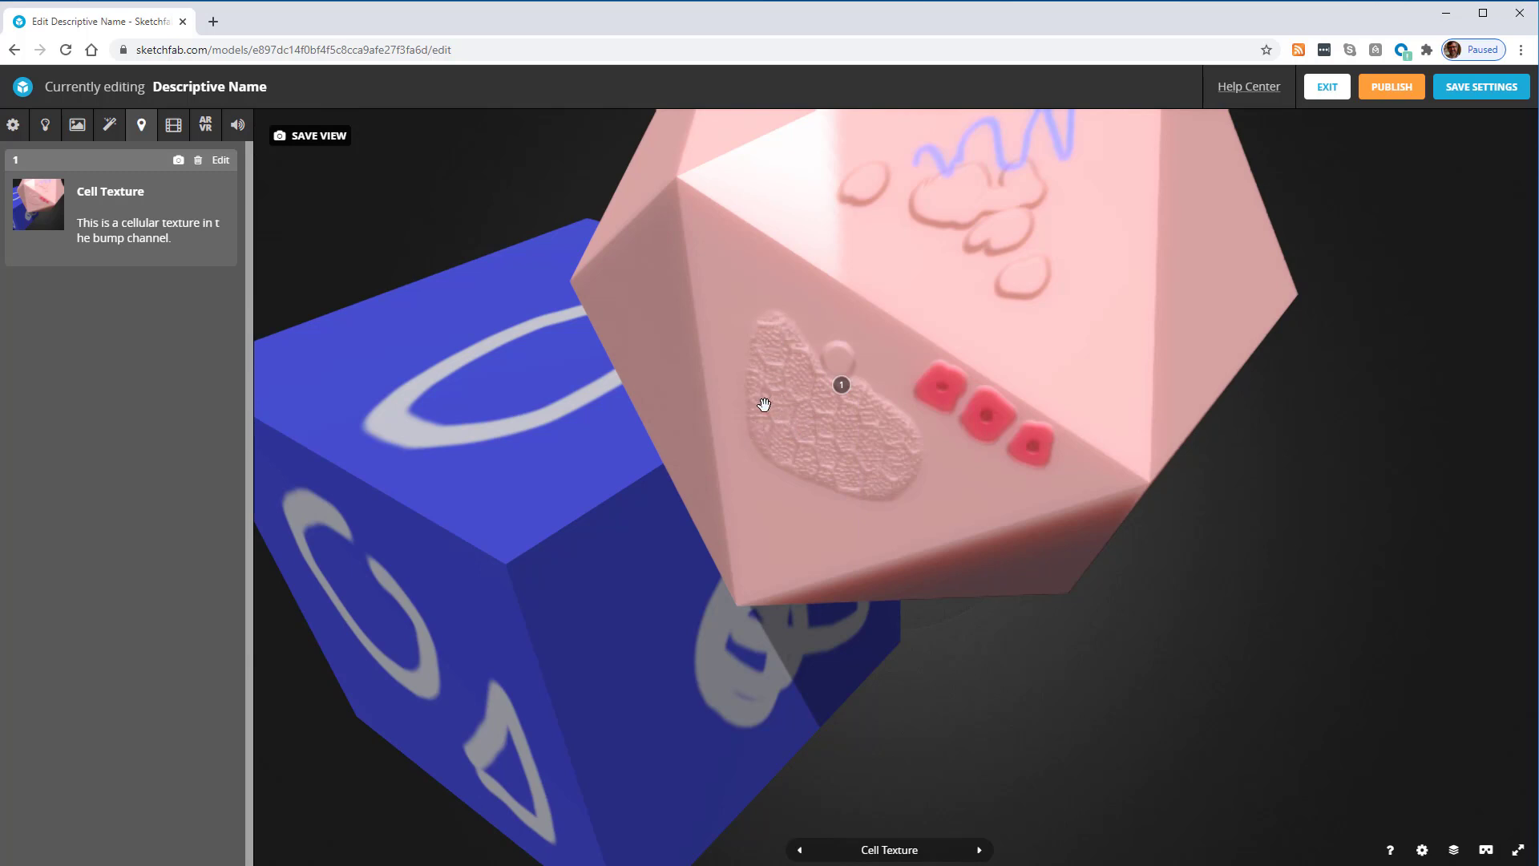
Orbit, zoom out and pan to centre the cube and icosahedron together in view
left_click_drag(890, 439, 794, 365)
scroll(1068, 395, "down", 5)
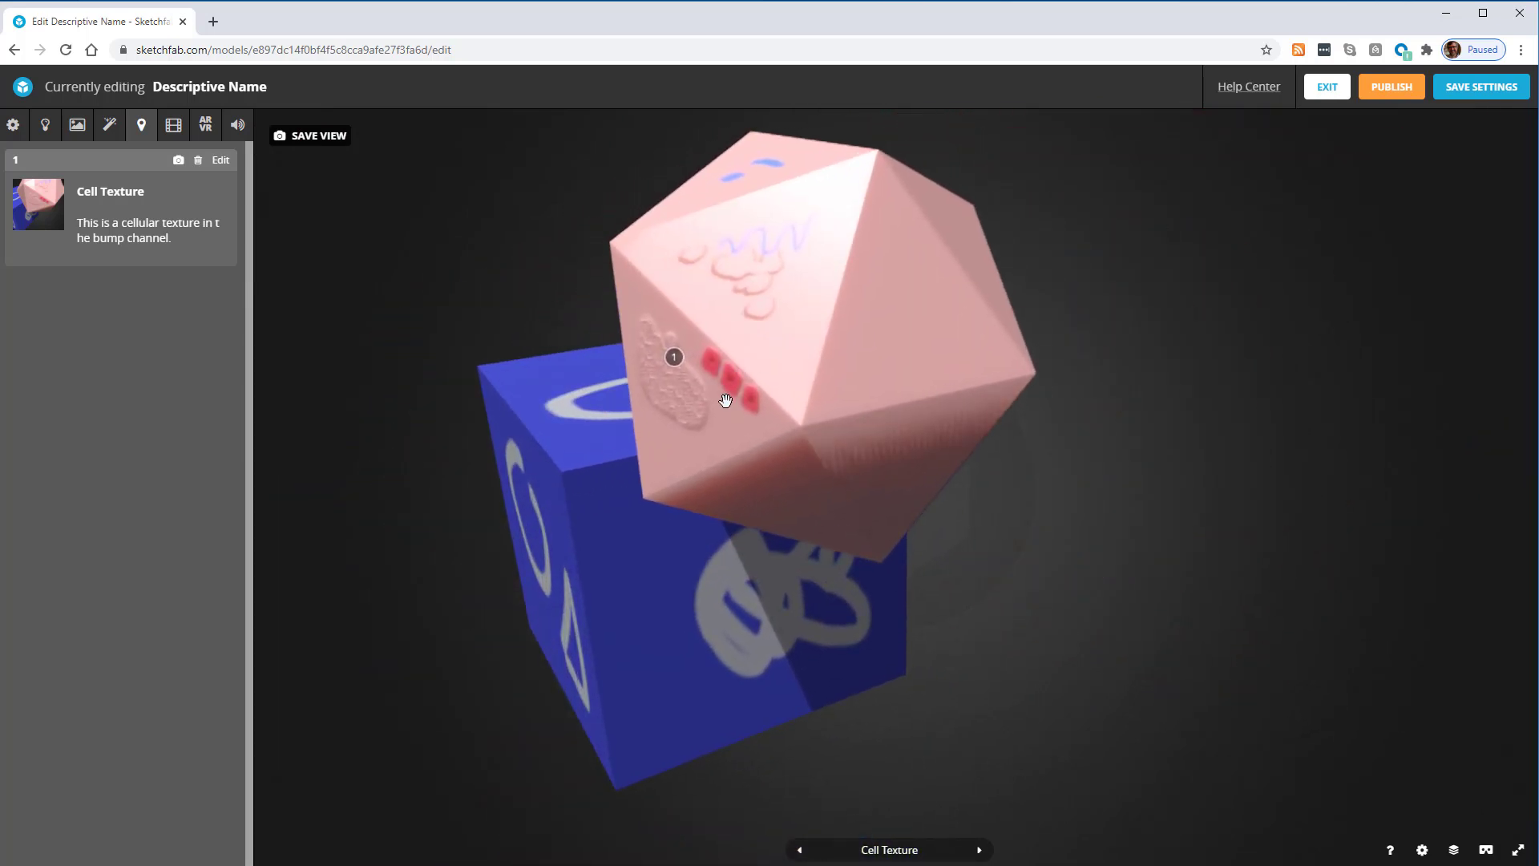
left_click_drag(734, 410, 784, 401)
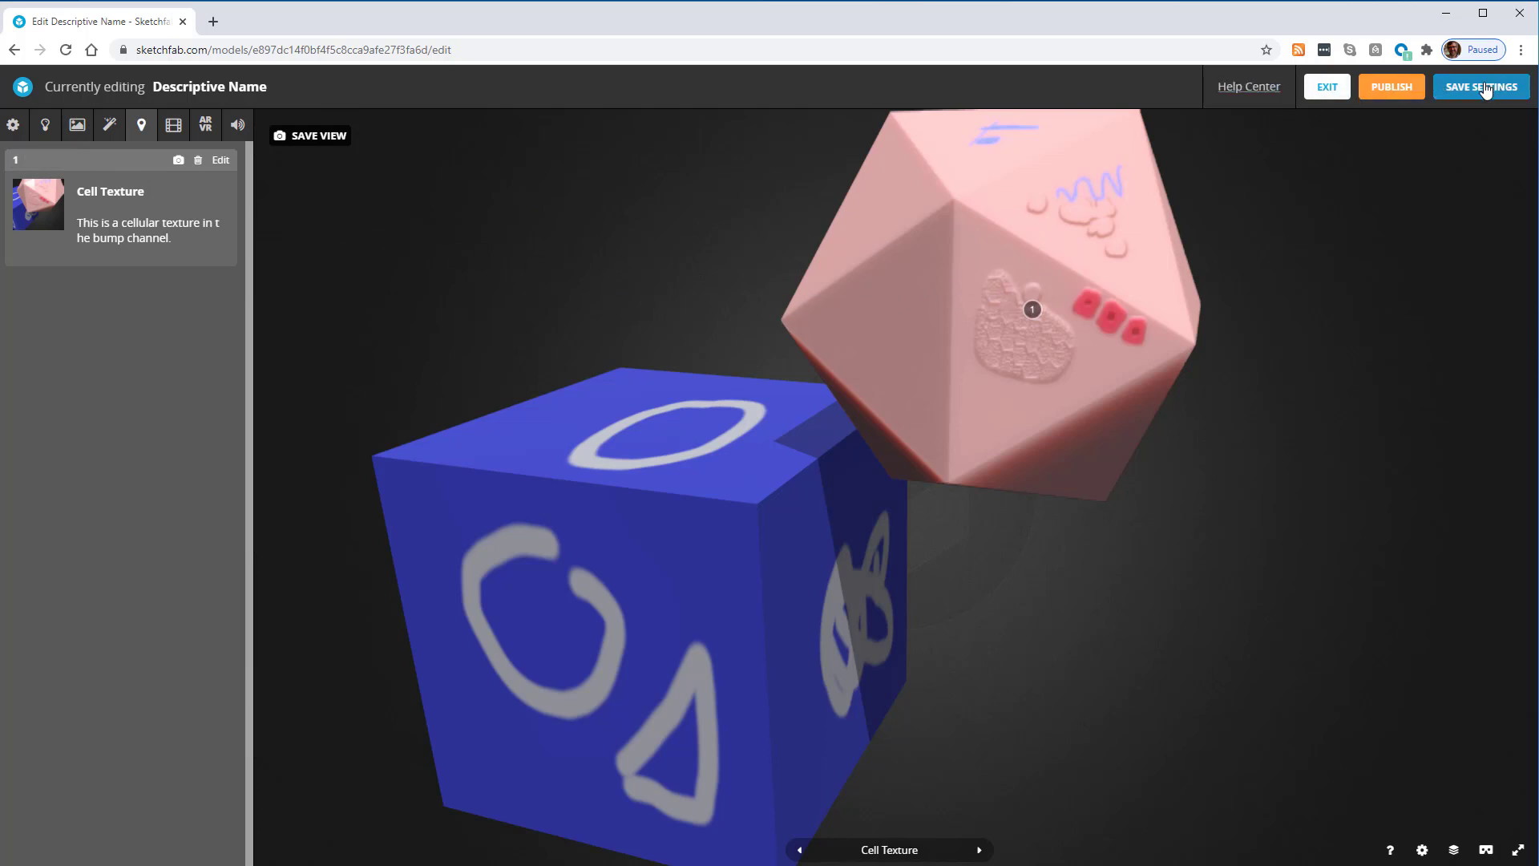
scroll(1044, 508, "down", 5)
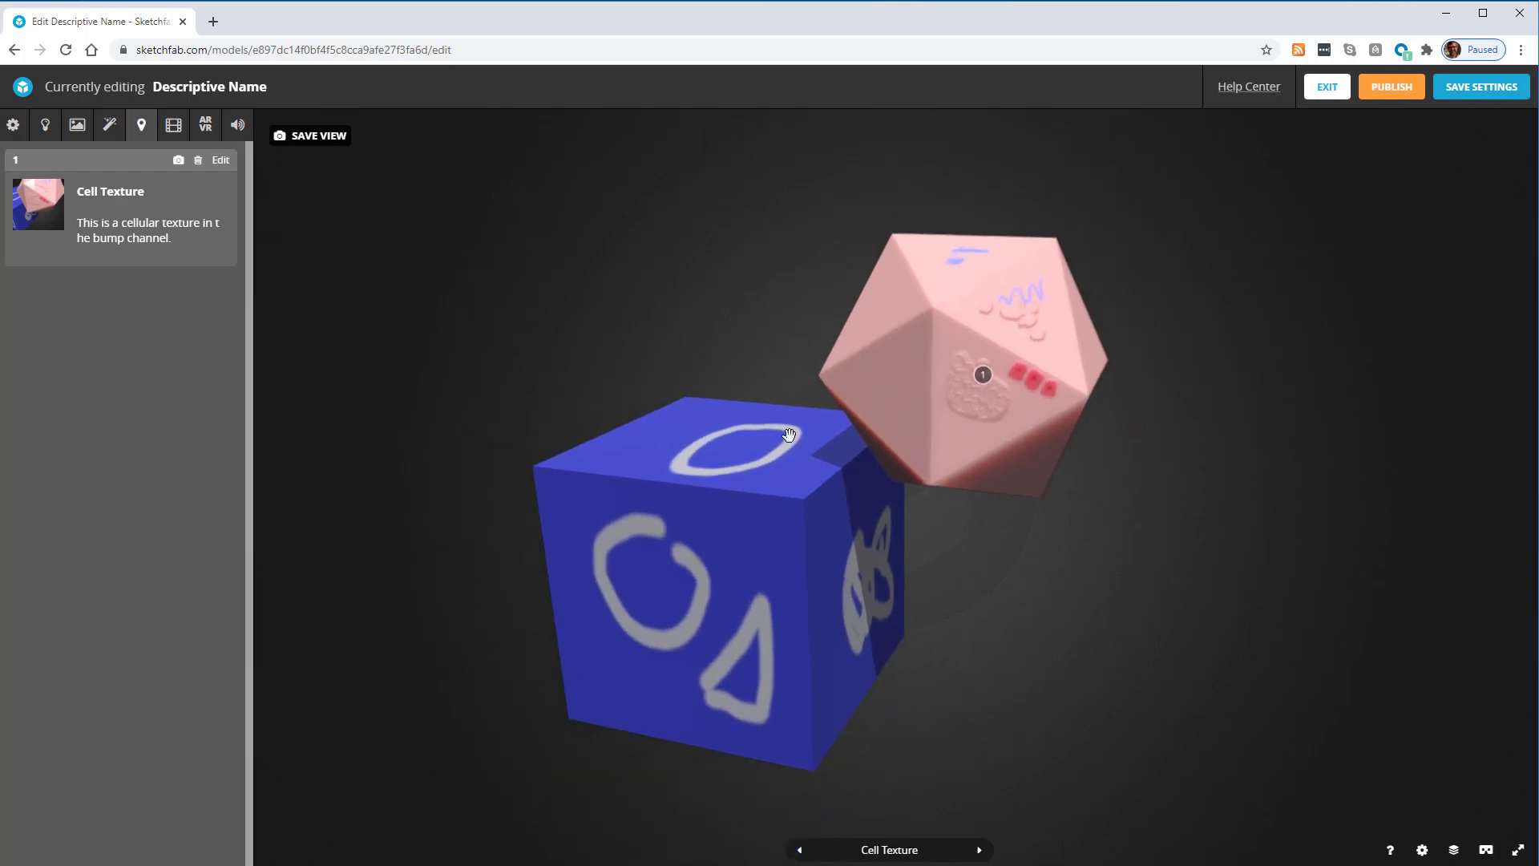
left_click_drag(828, 453, 839, 438)
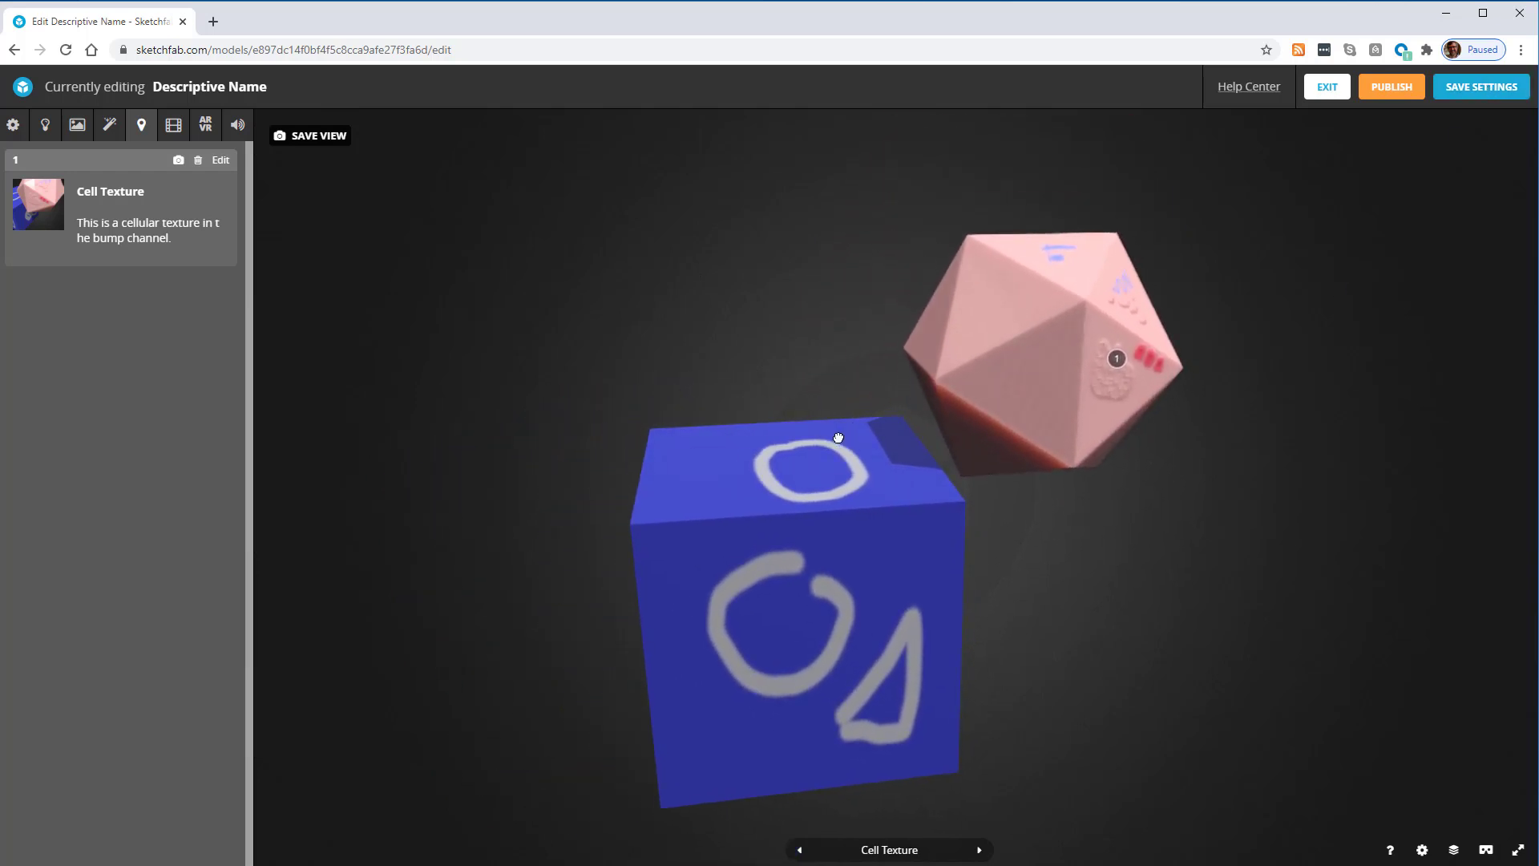
left_click_drag(856, 499, 780, 478)
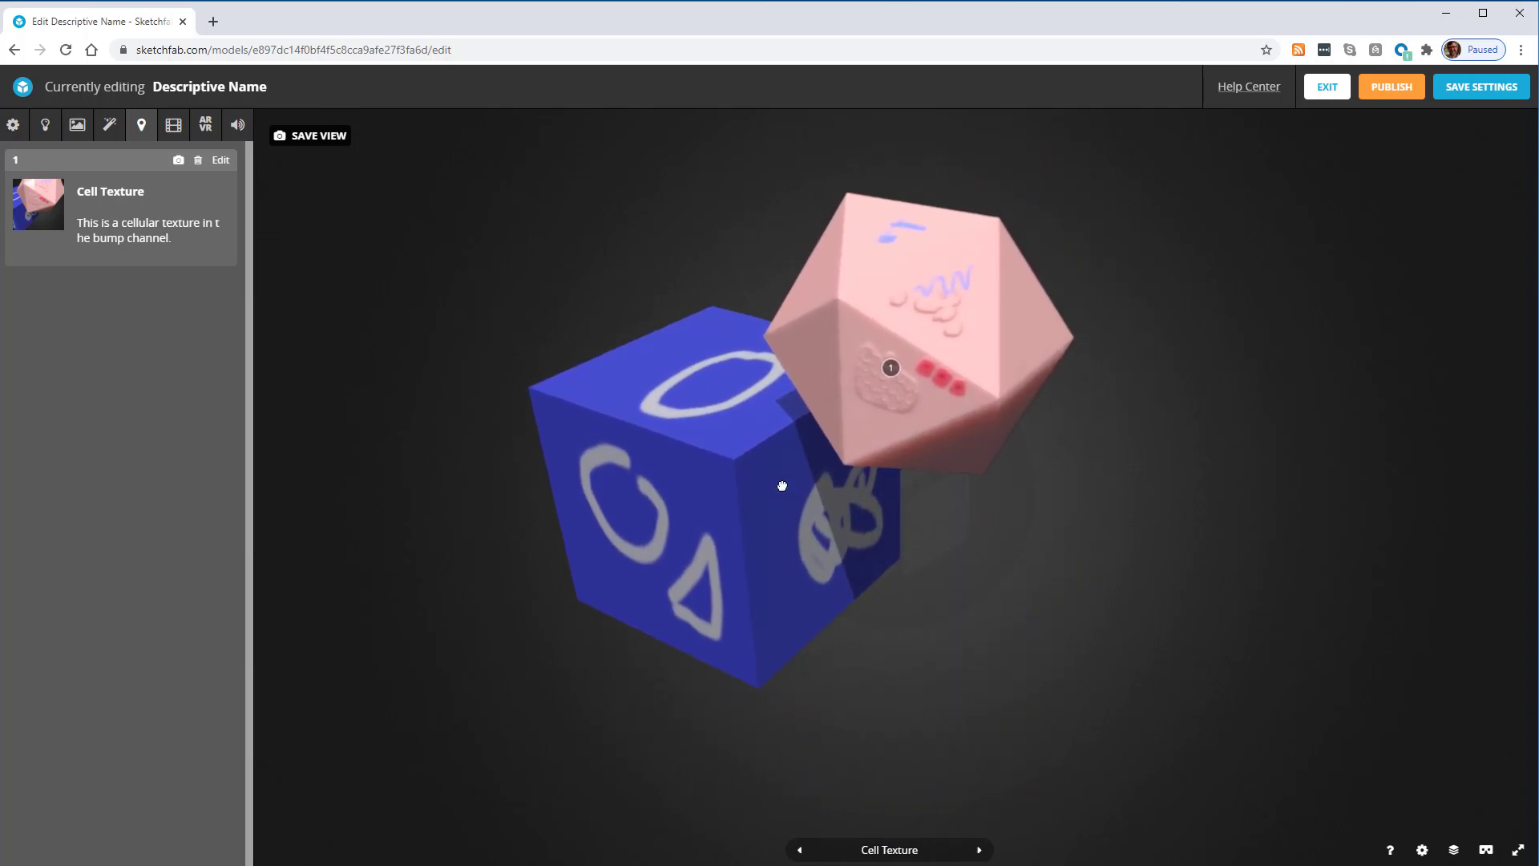
mouse_move(951, 479)
right_mouse_down()
mouse_move(982, 484)
mouse_move(945, 488)
right_mouse_up()
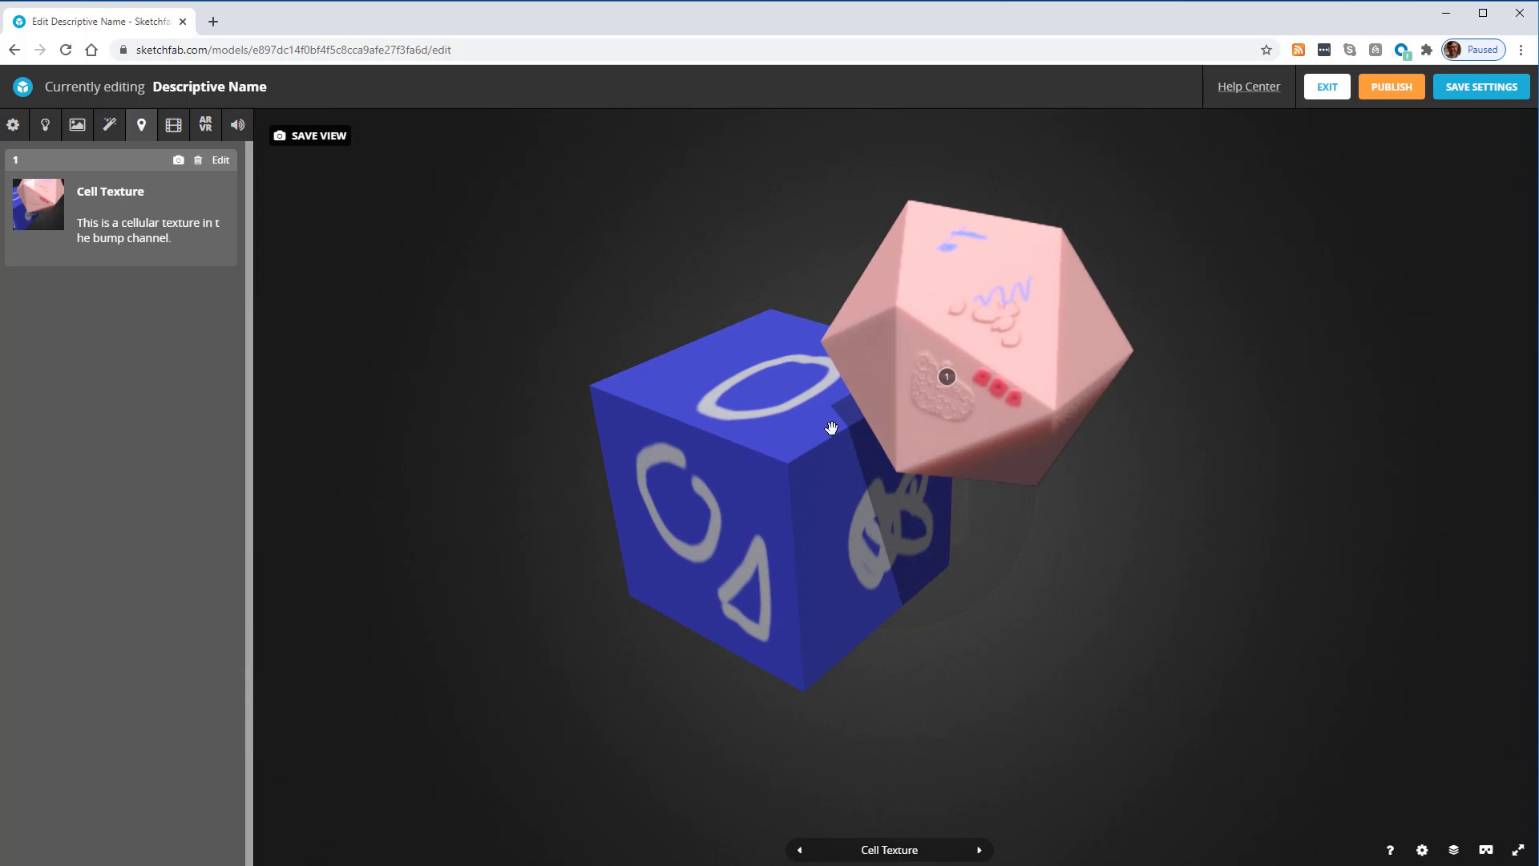
left_click_drag(839, 447, 832, 446)
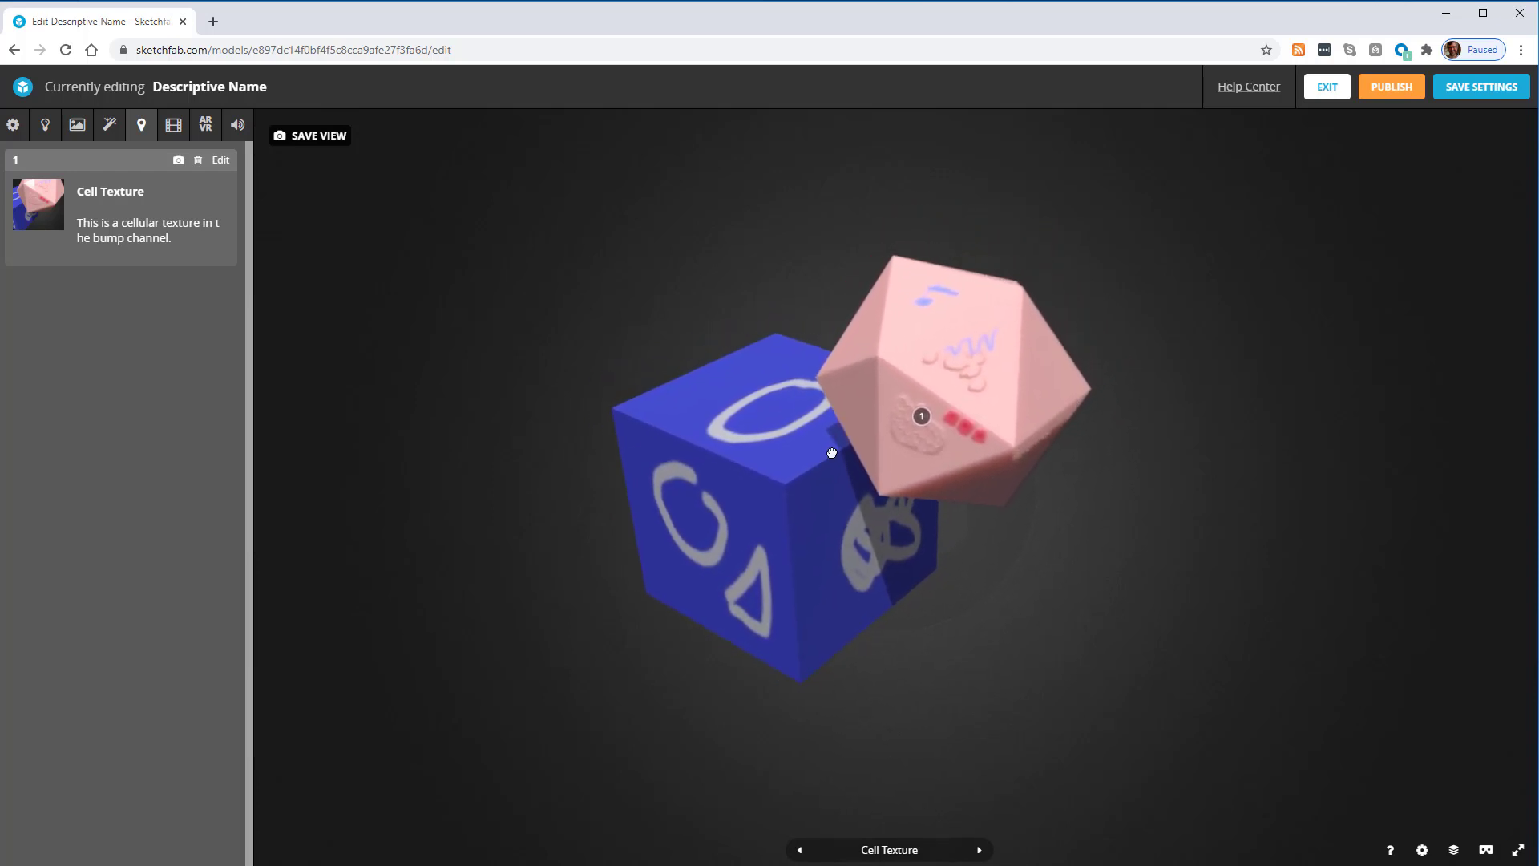
Save the current framing as thumbnail and starting view, then publish the model
left_click(316, 138)
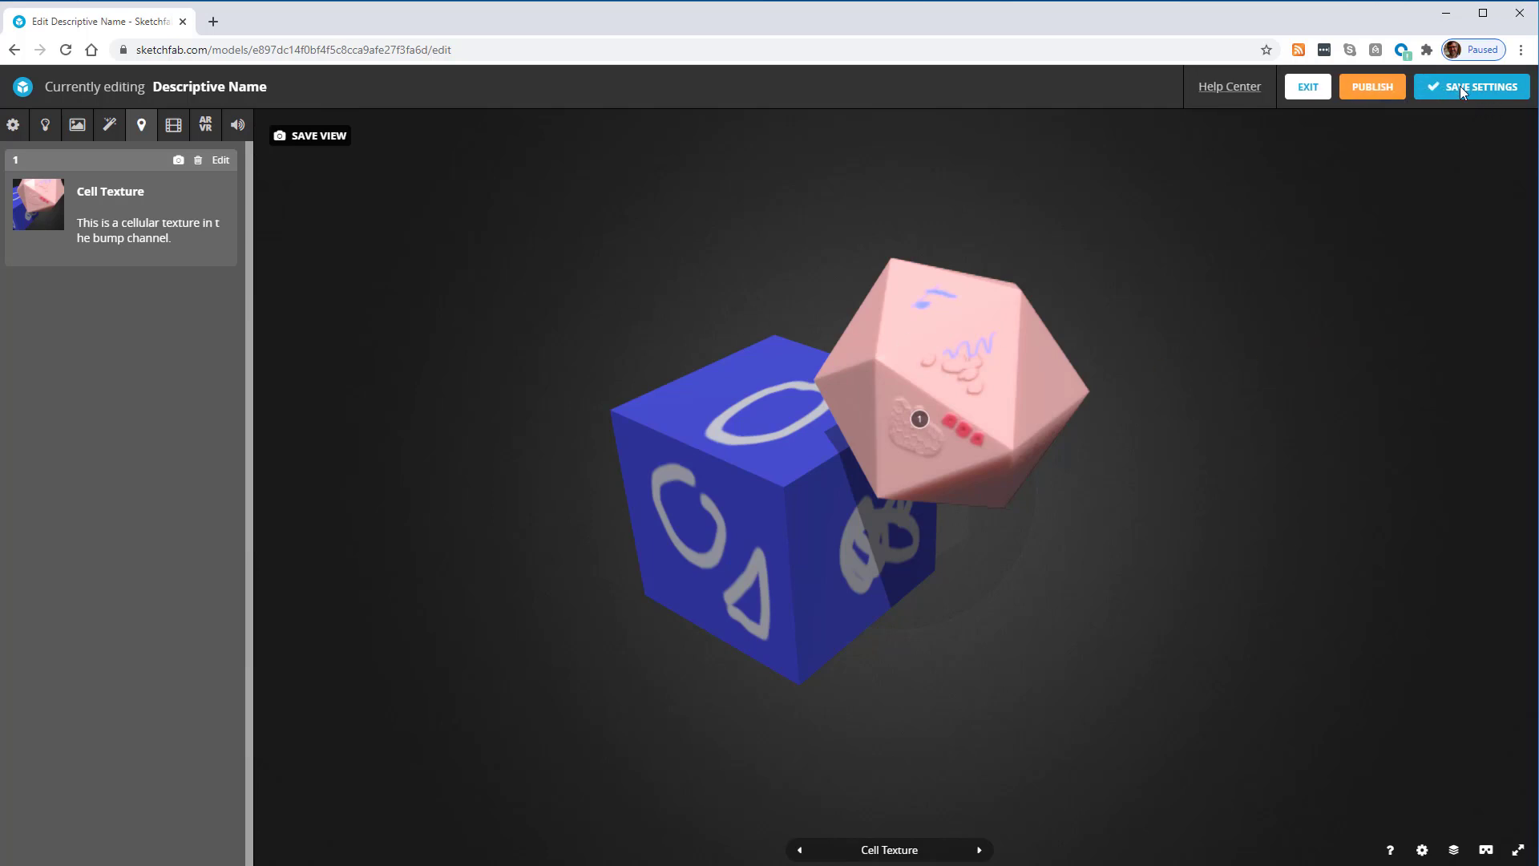
left_click(1396, 94)
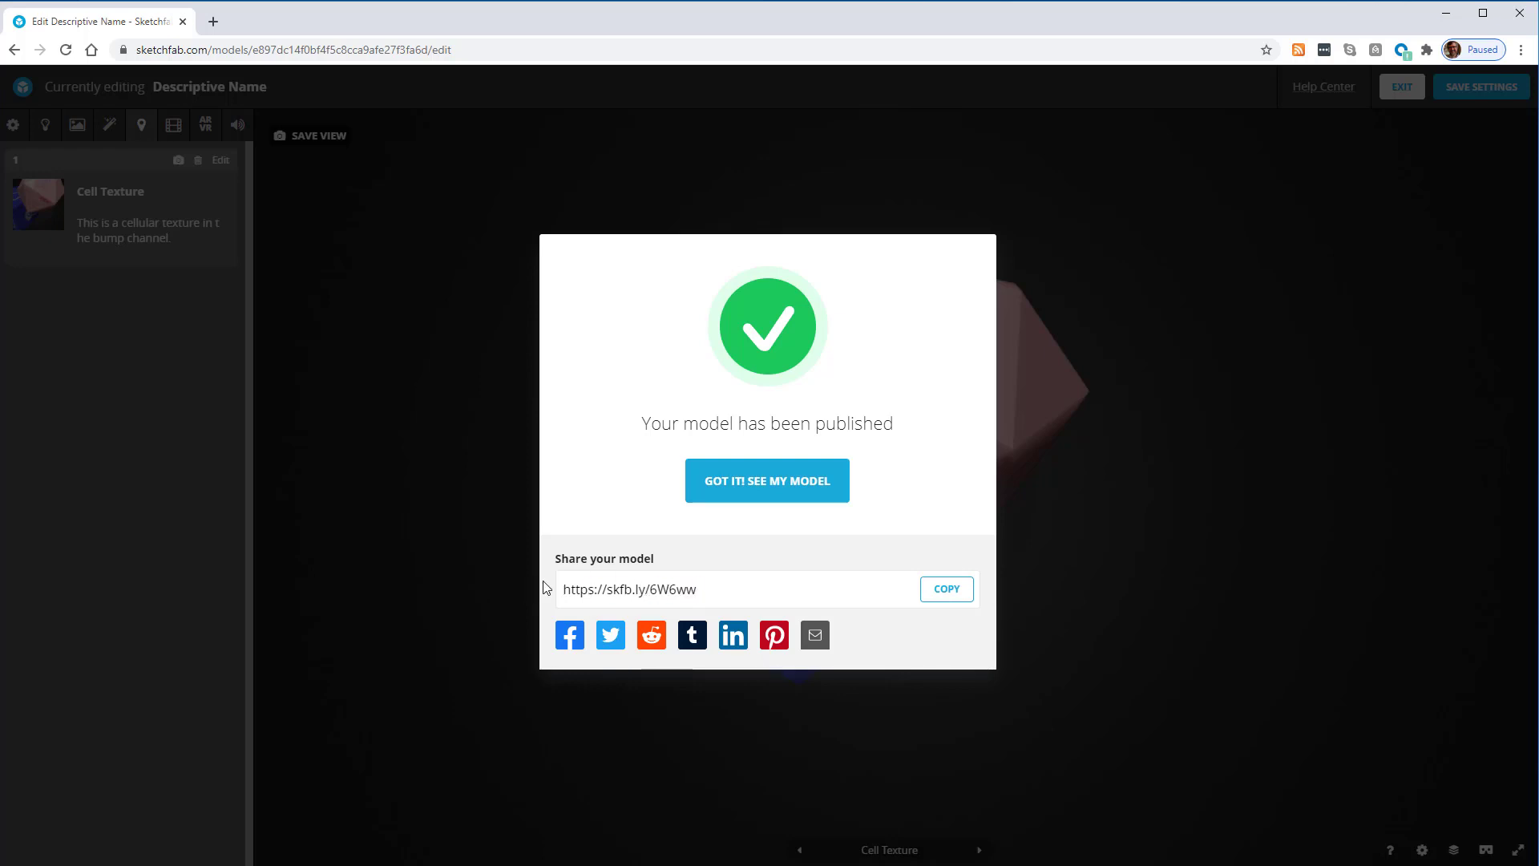
Copy the published model's share link and open a new Chrome tab
left_click(565, 592)
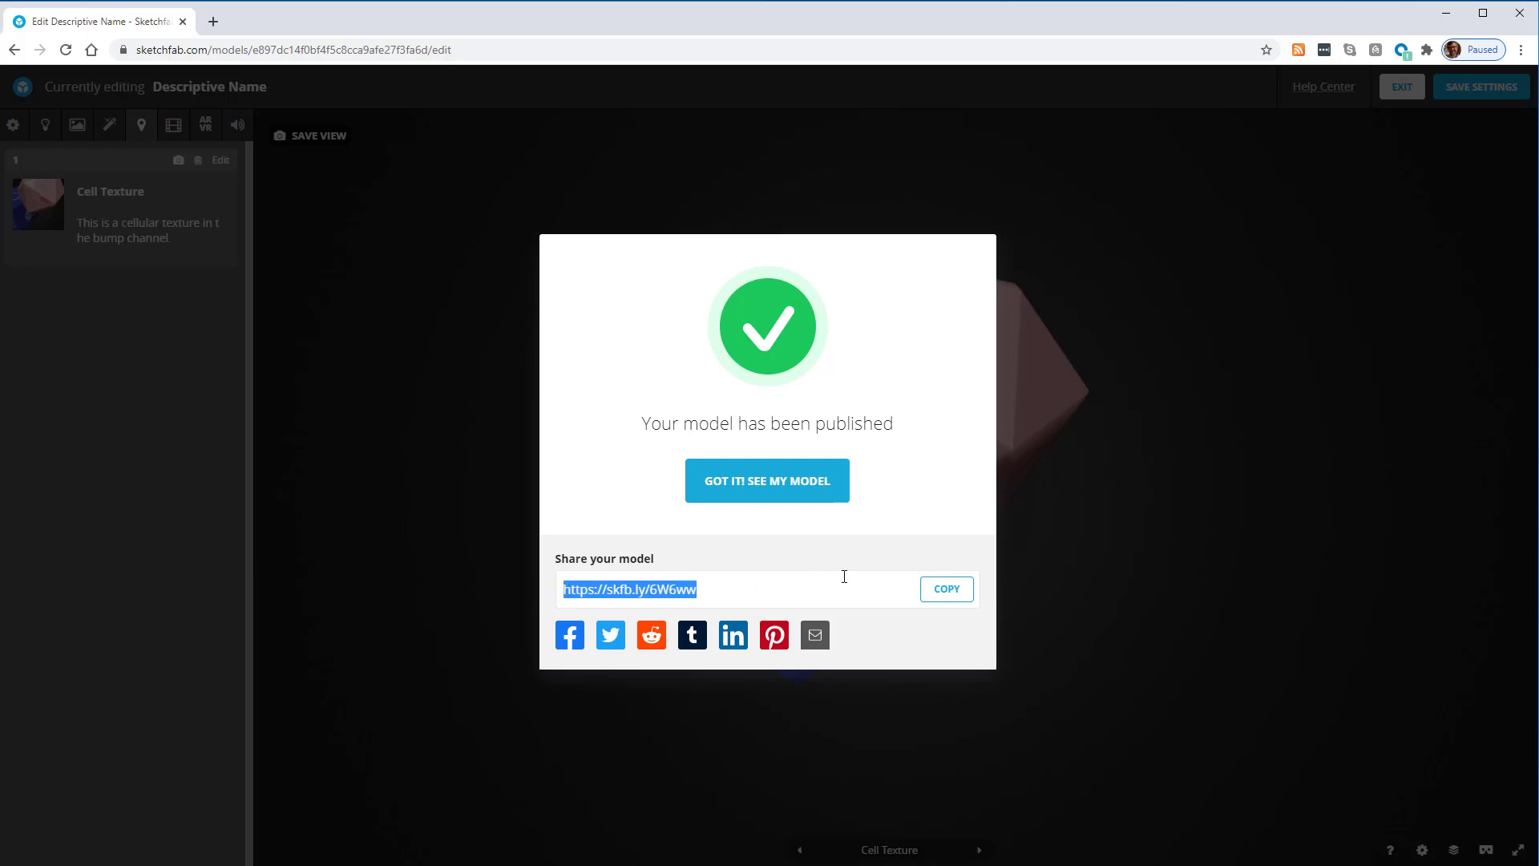
left_click(958, 592)
left_click(213, 23)
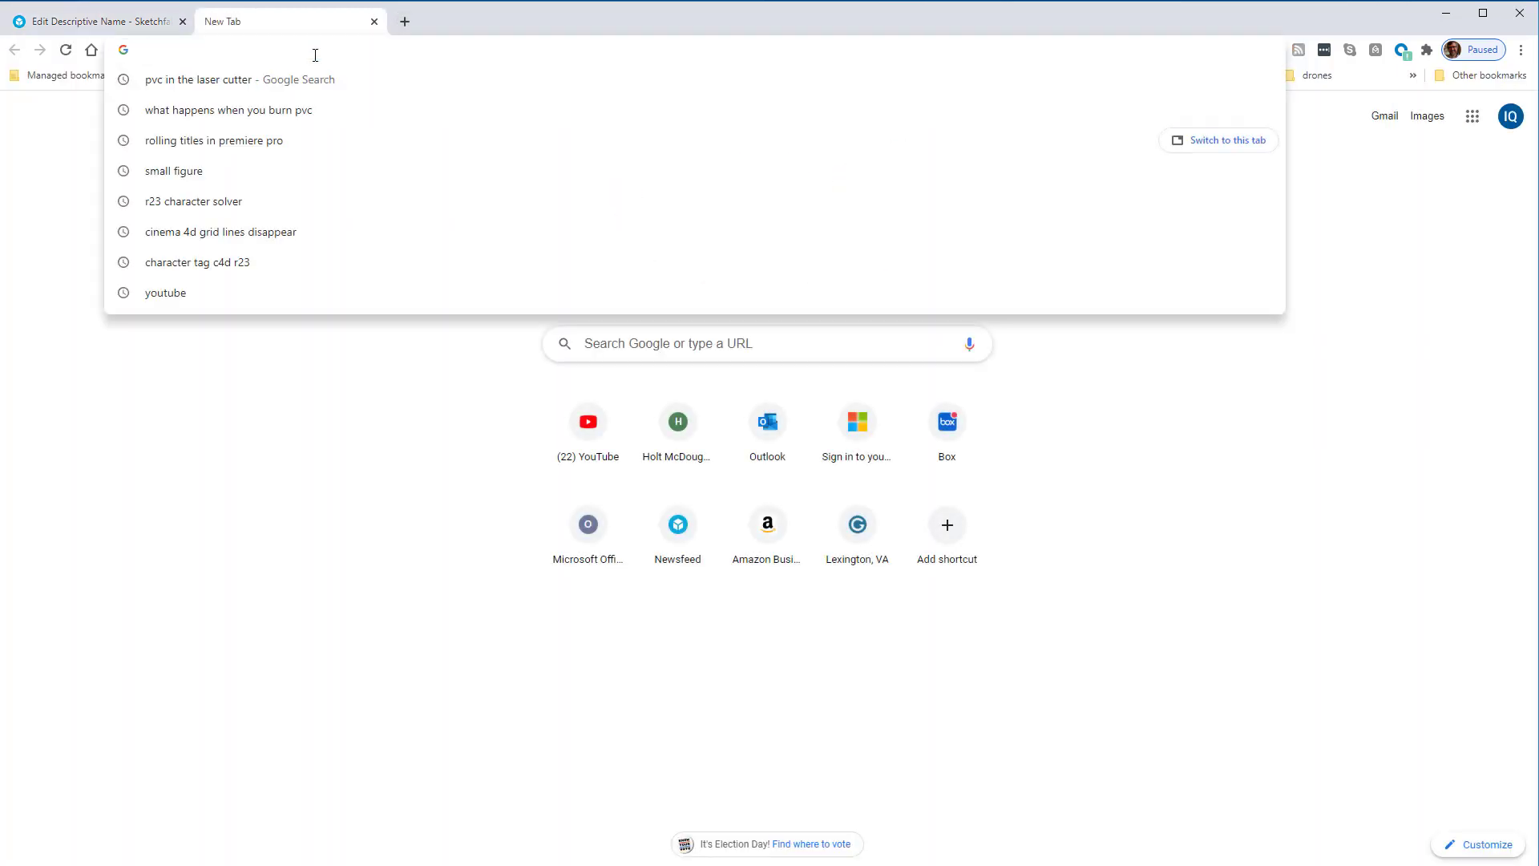
Paste the share link into the address bar and load the model page
key("ctrl+v")
key("Return")
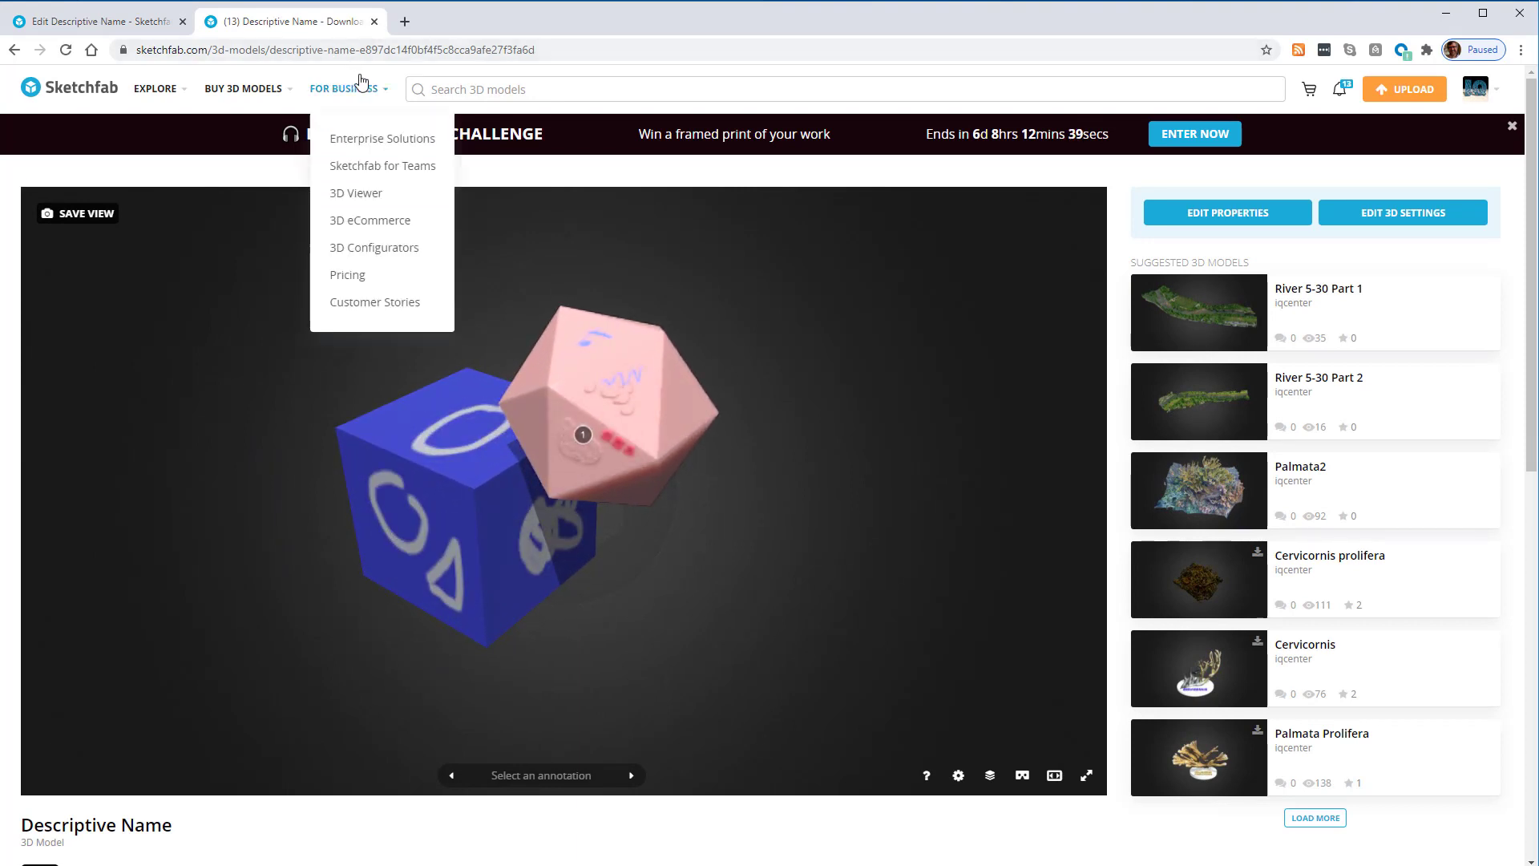
mouse_move(334, 337)
left_mouse_down()
mouse_move(429, 316)
mouse_move(357, 313)
mouse_move(350, 339)
left_mouse_up()
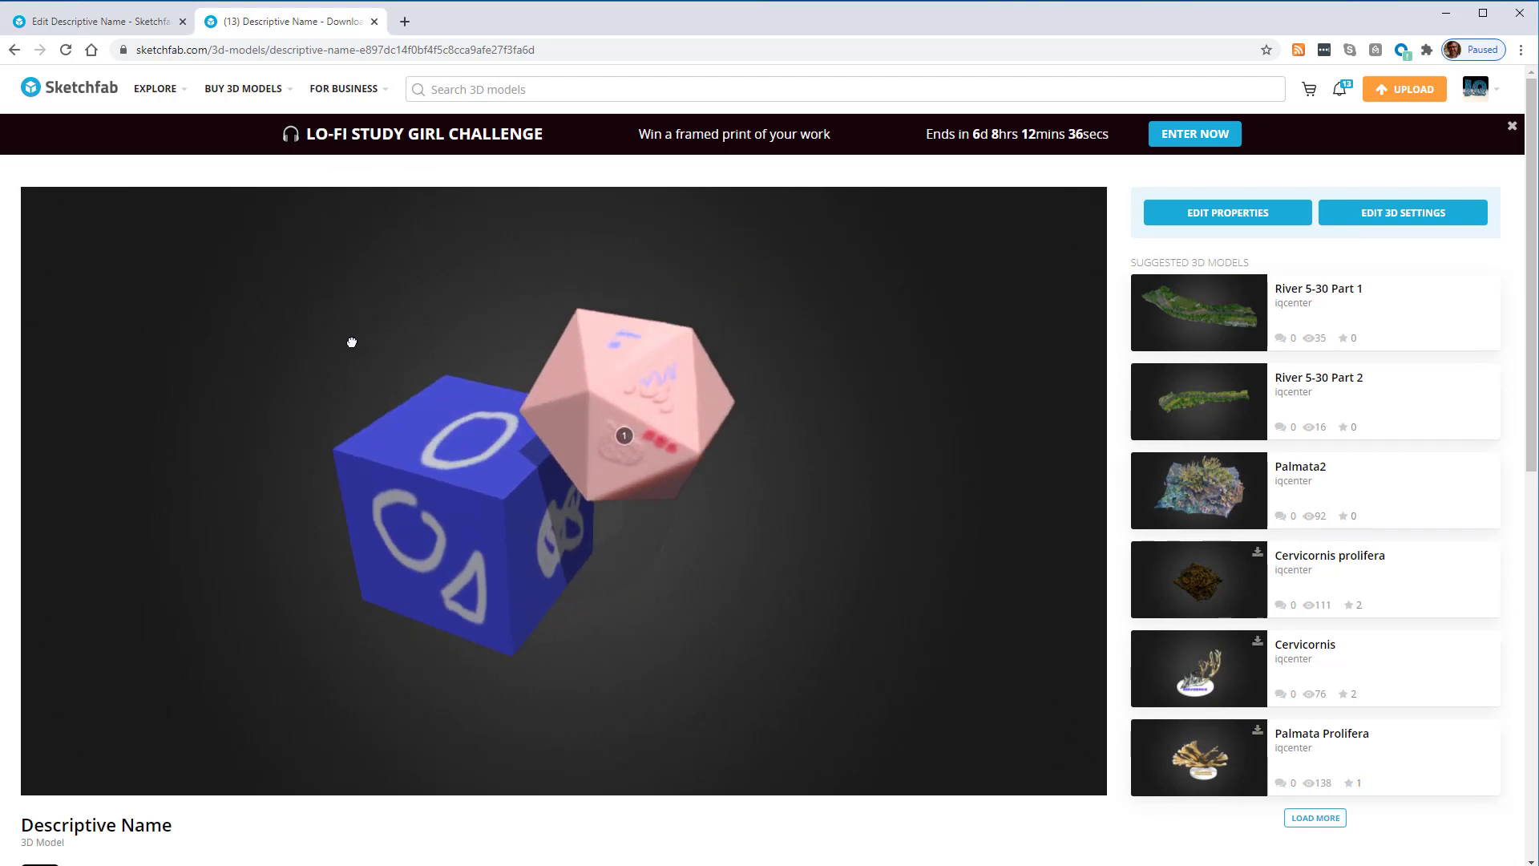
left_click(627, 440)
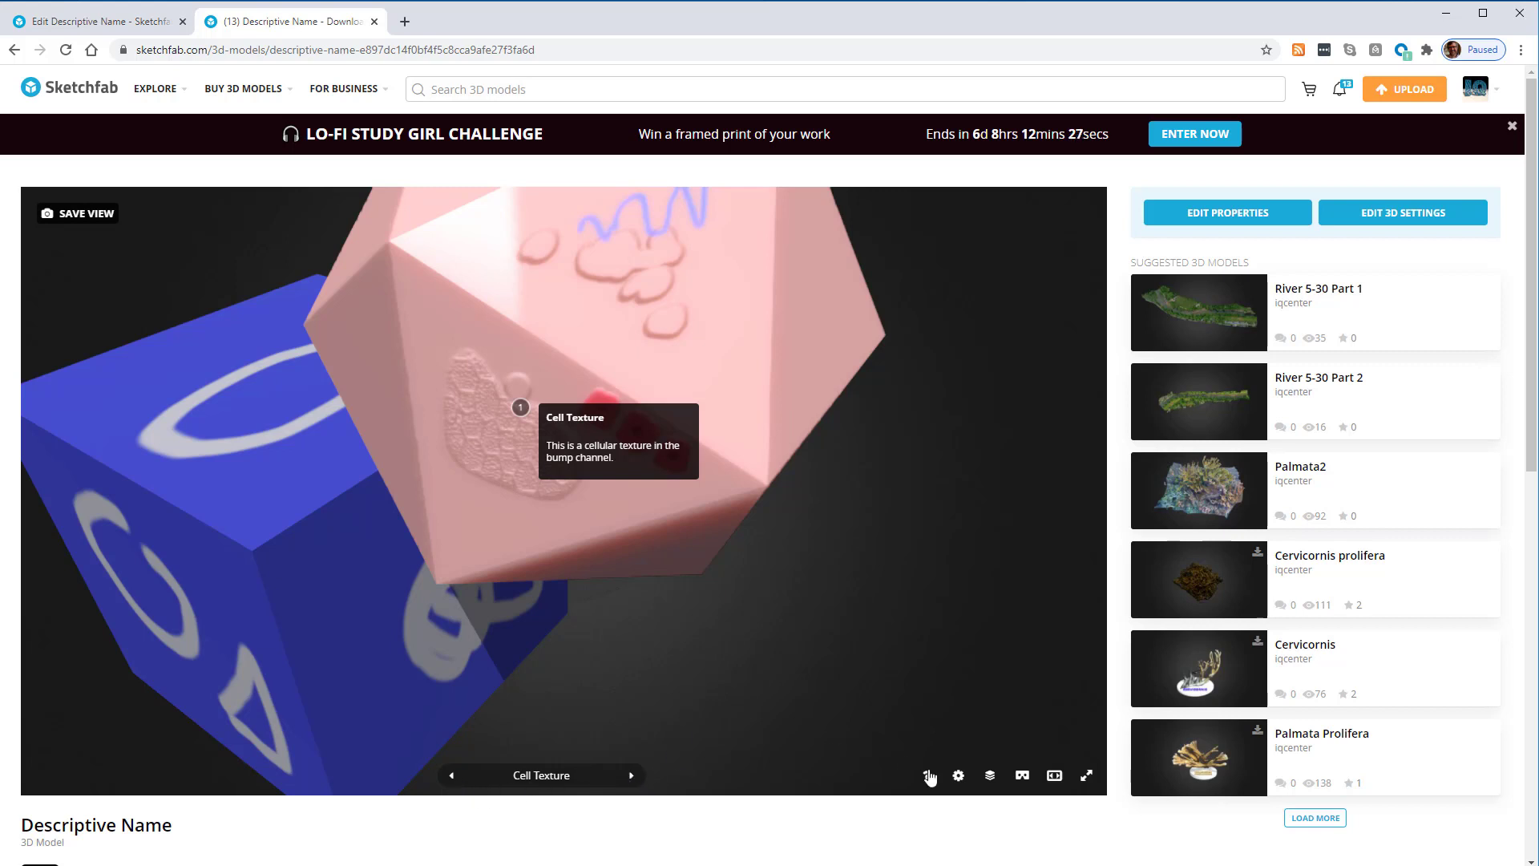
left_click(1090, 775)
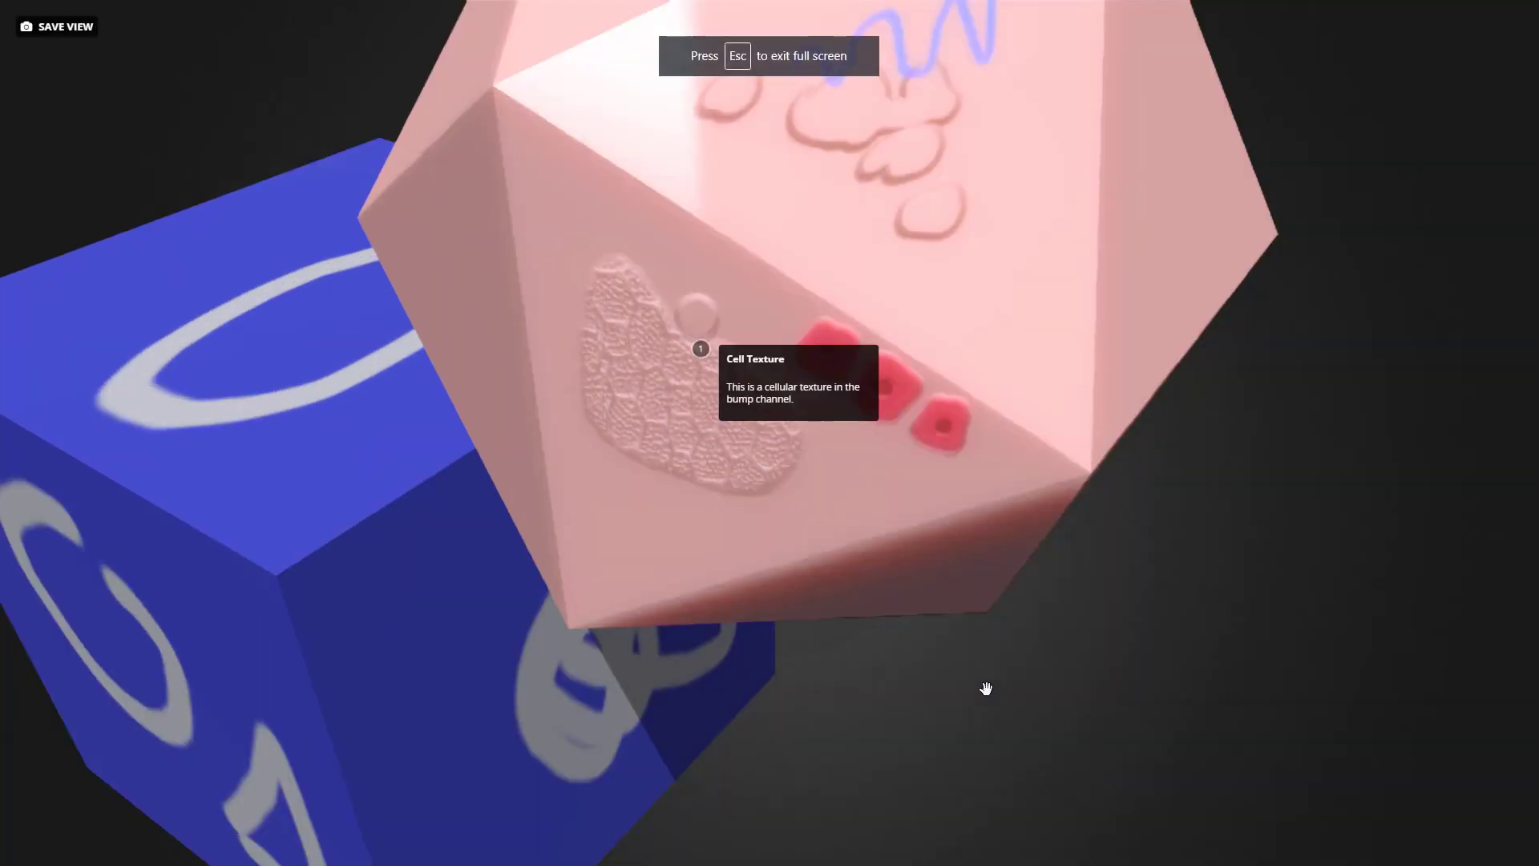
mouse_move(983, 687)
left_mouse_down()
mouse_move(743, 585)
mouse_move(831, 601)
left_mouse_up()
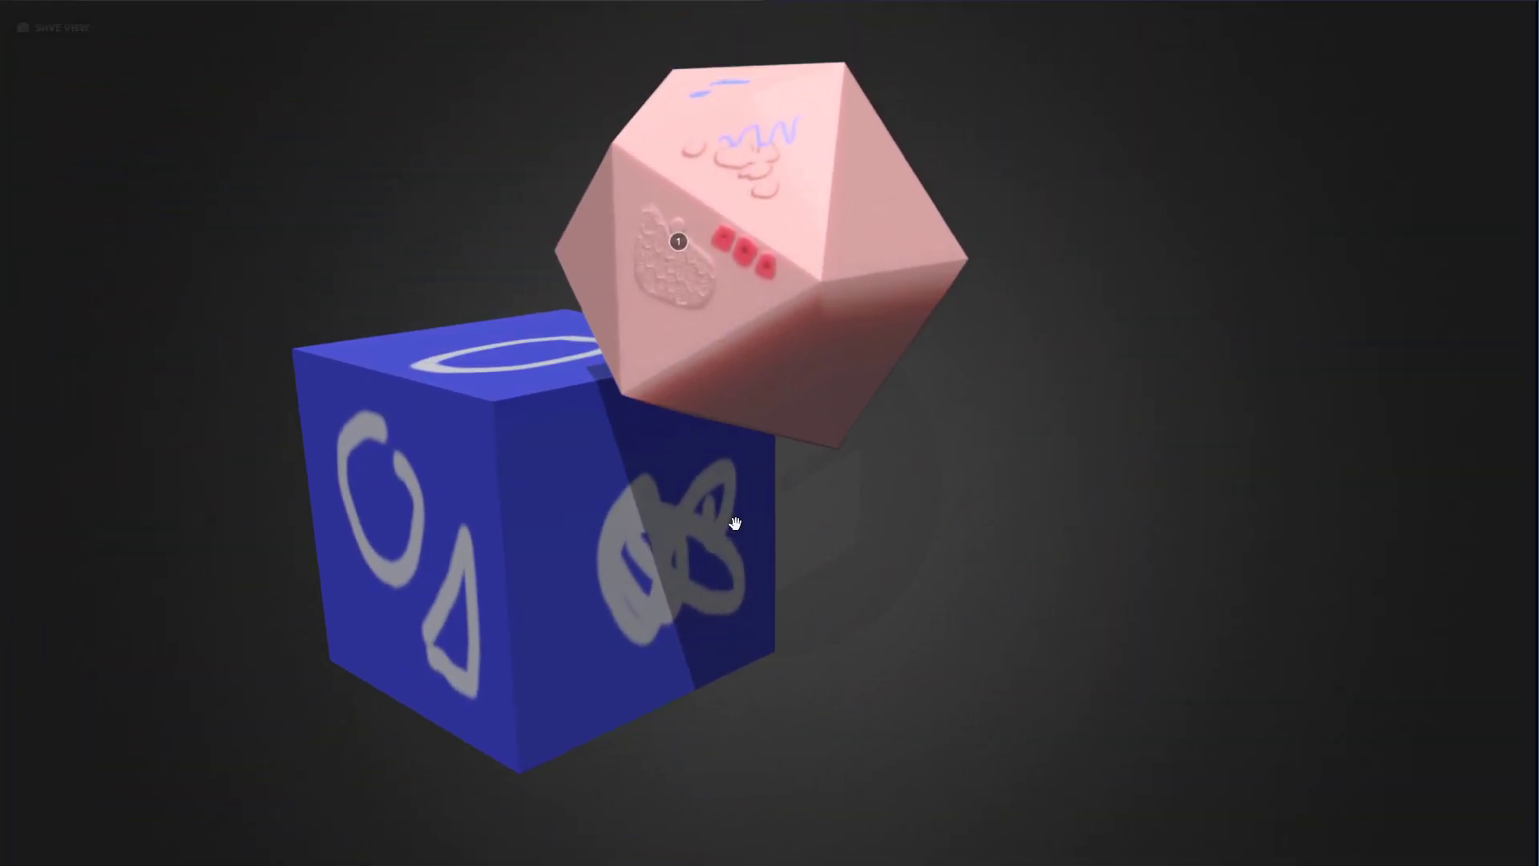
key("Escape")
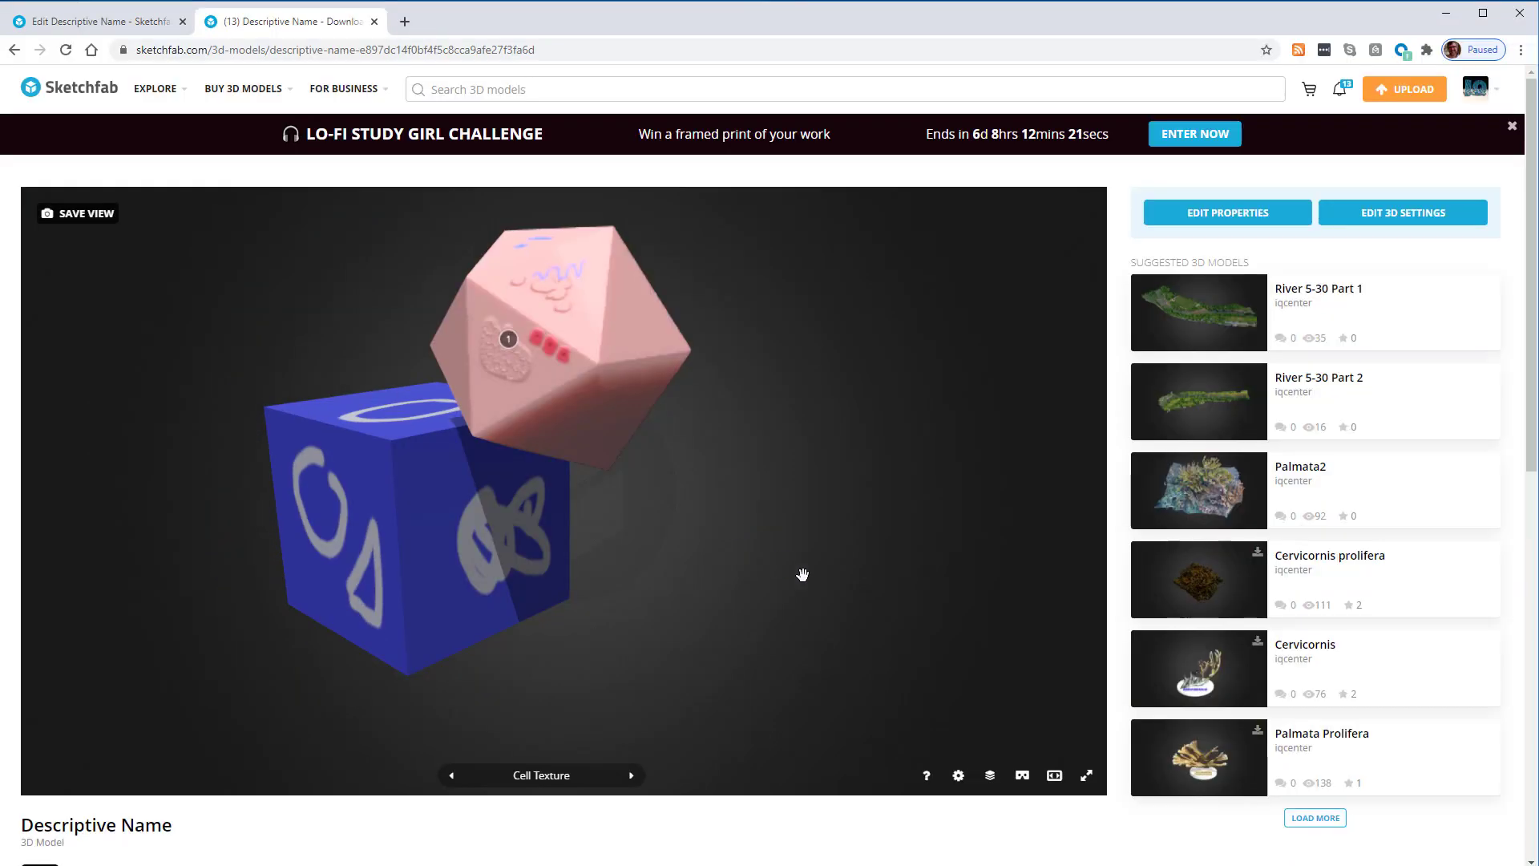
mouse_move(801, 574)
left_mouse_down()
mouse_move(646, 560)
mouse_move(755, 540)
mouse_move(653, 567)
mouse_move(732, 574)
mouse_move(604, 573)
mouse_move(690, 563)
mouse_move(729, 577)
mouse_move(641, 576)
left_mouse_up()
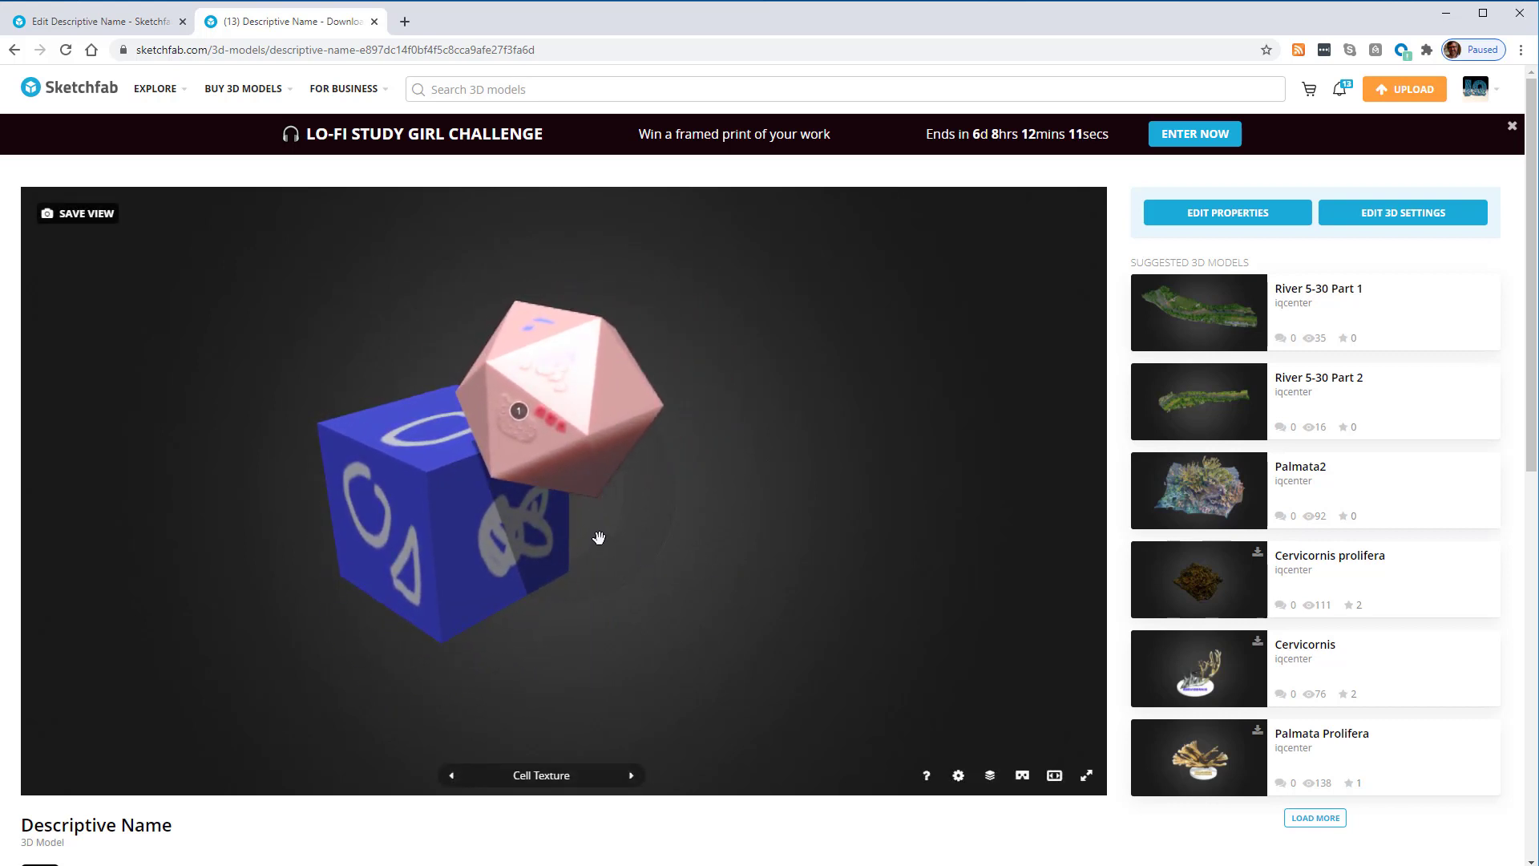
left_click_drag(580, 510, 618, 514)
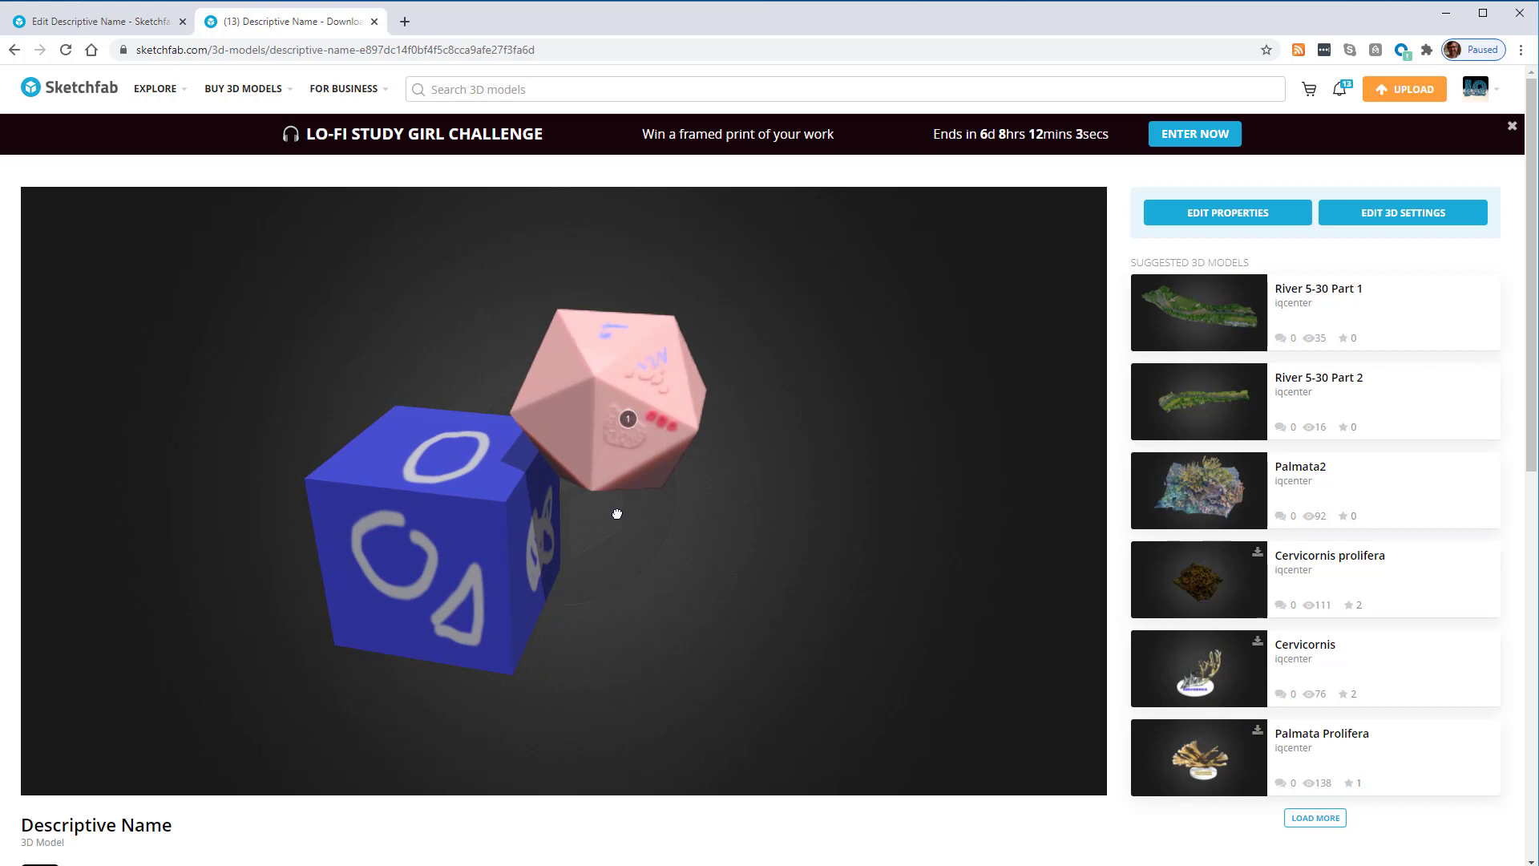
left_click_drag(598, 530, 598, 530)
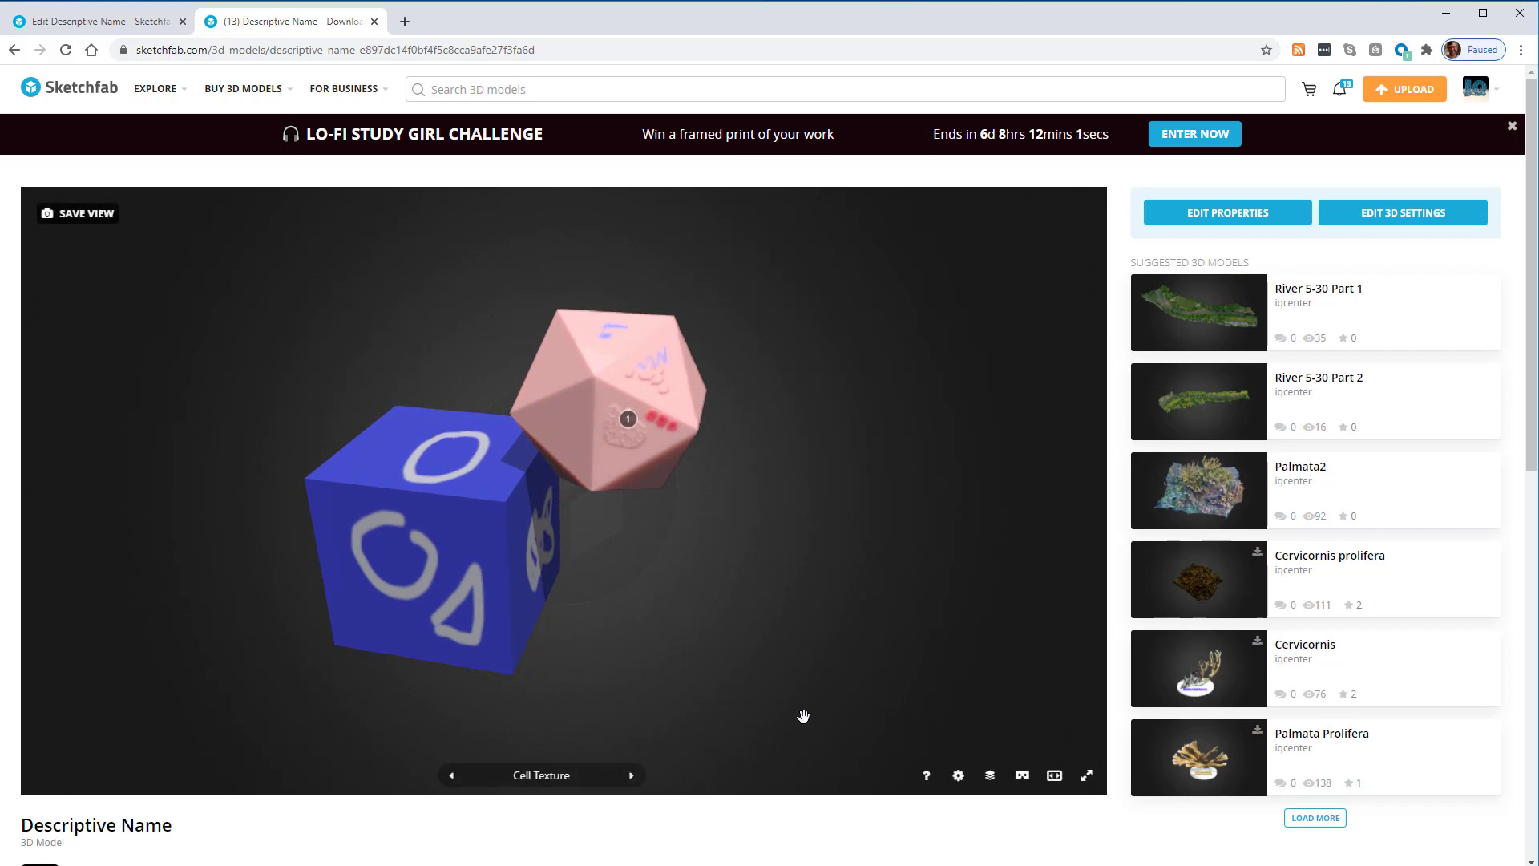